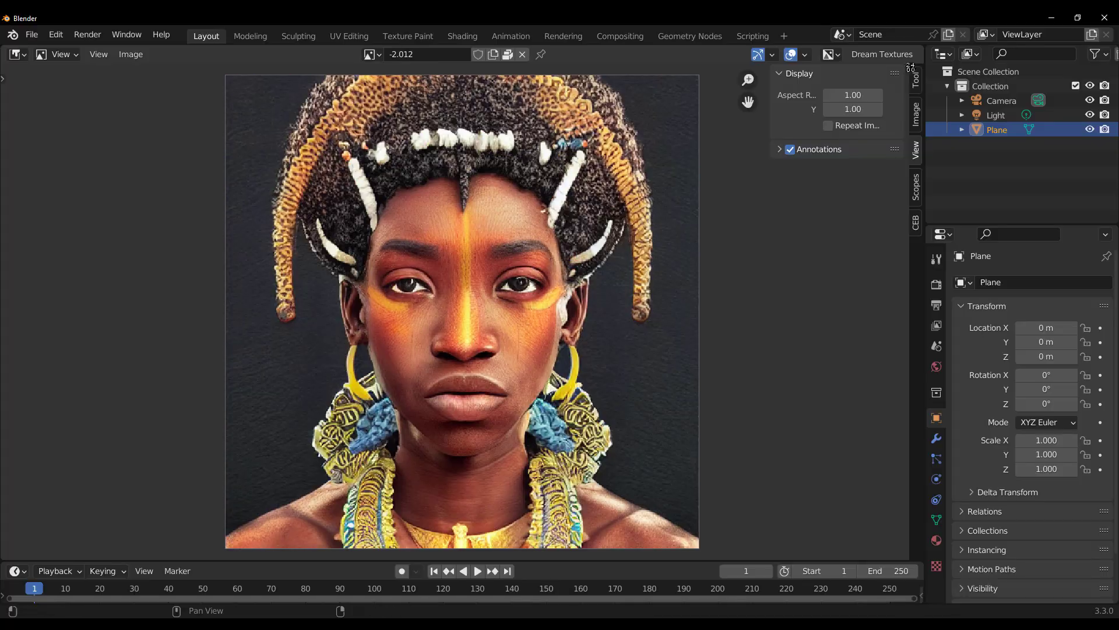
Step: Generate a new Dream Textures image, confirming the settings to produce the stone texture
{"action": "left_click", "coordinate": [892, 71]}
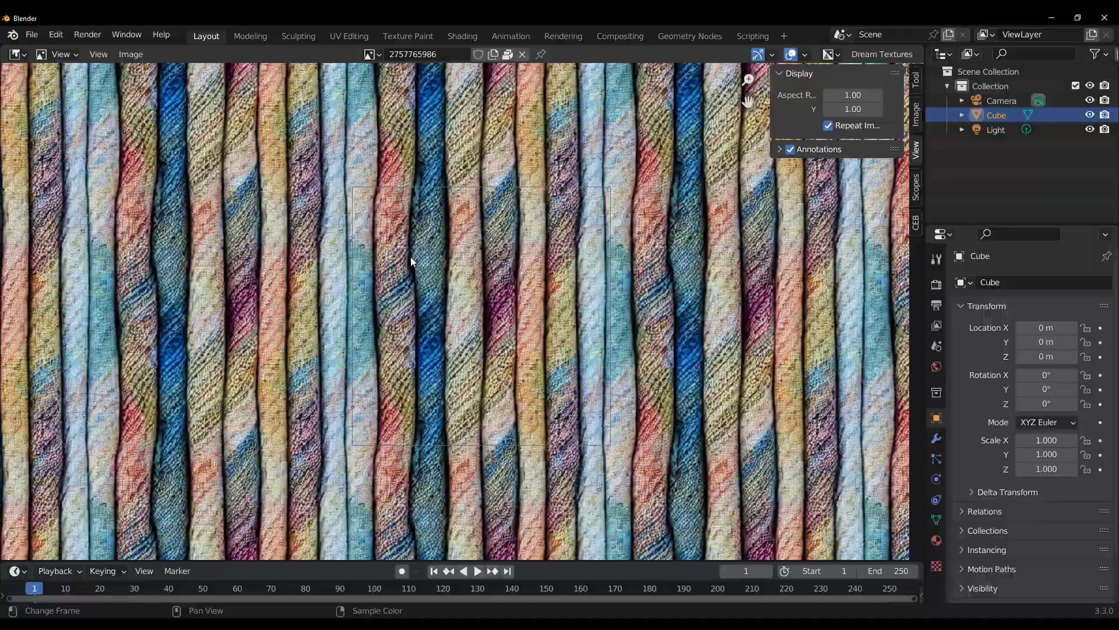
{"action": "scroll", "coordinate": [411, 261], "scroll_direction": "down", "scroll_amount": 2}
{"action": "scroll", "coordinate": [411, 262], "scroll_direction": "up", "scroll_amount": 2}
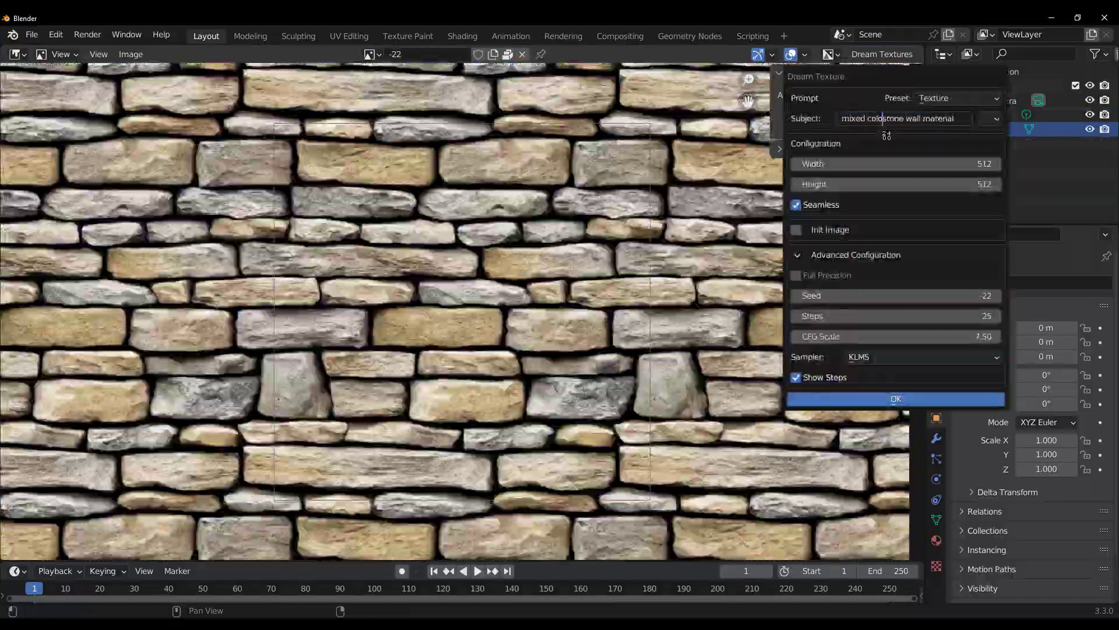
{"action": "key", "text": "Return"}
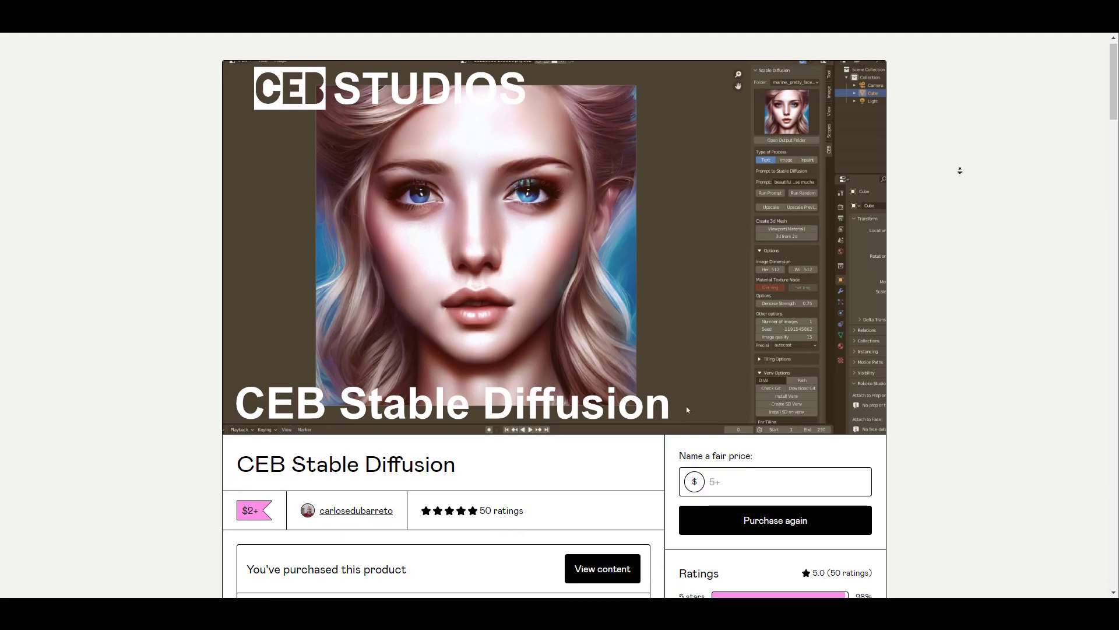
Step: Select the free download code on the CEB Stable Diffusion Gumroad page
{"action": "scroll", "coordinate": [962, 175], "scroll_direction": "down", "scroll_amount": 3}
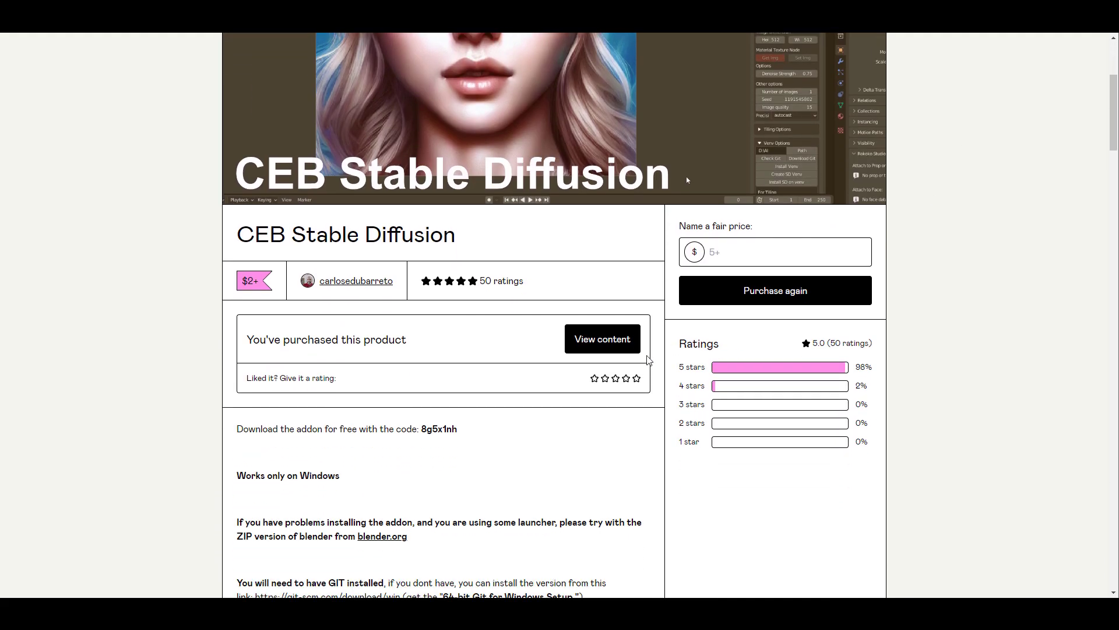
{"action": "double_click", "coordinate": [438, 429]}
{"action": "scroll", "coordinate": [495, 469], "scroll_direction": "up", "scroll_amount": 4}
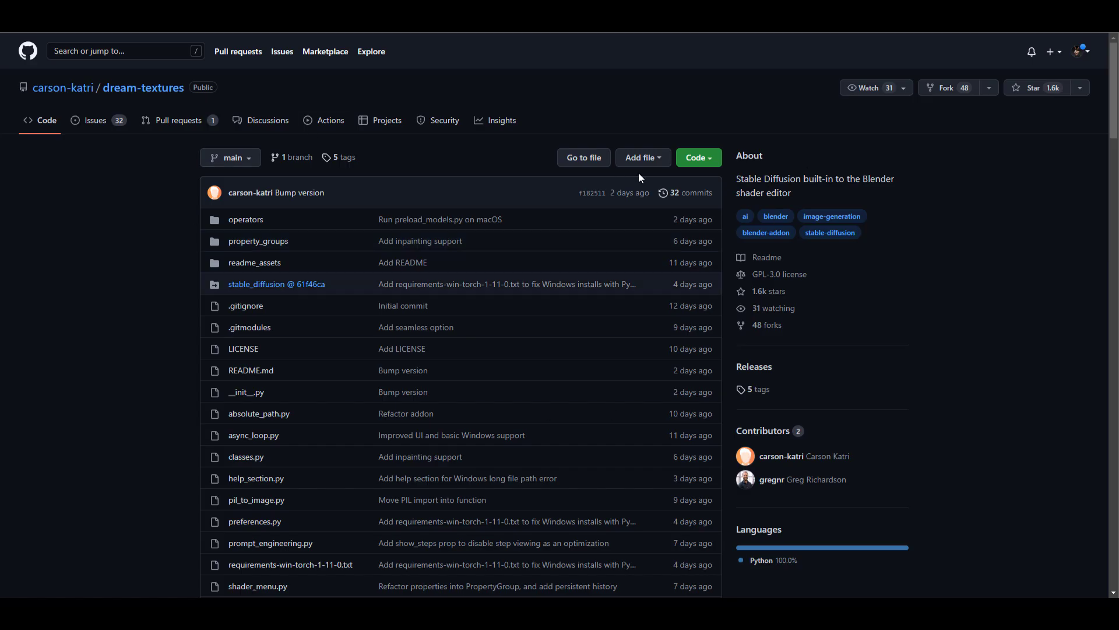
Step: Clone the dream-textures repository with Code > Open with GitHub Desktop
{"action": "left_click", "coordinate": [698, 158]}
{"action": "left_click", "coordinate": [559, 297]}
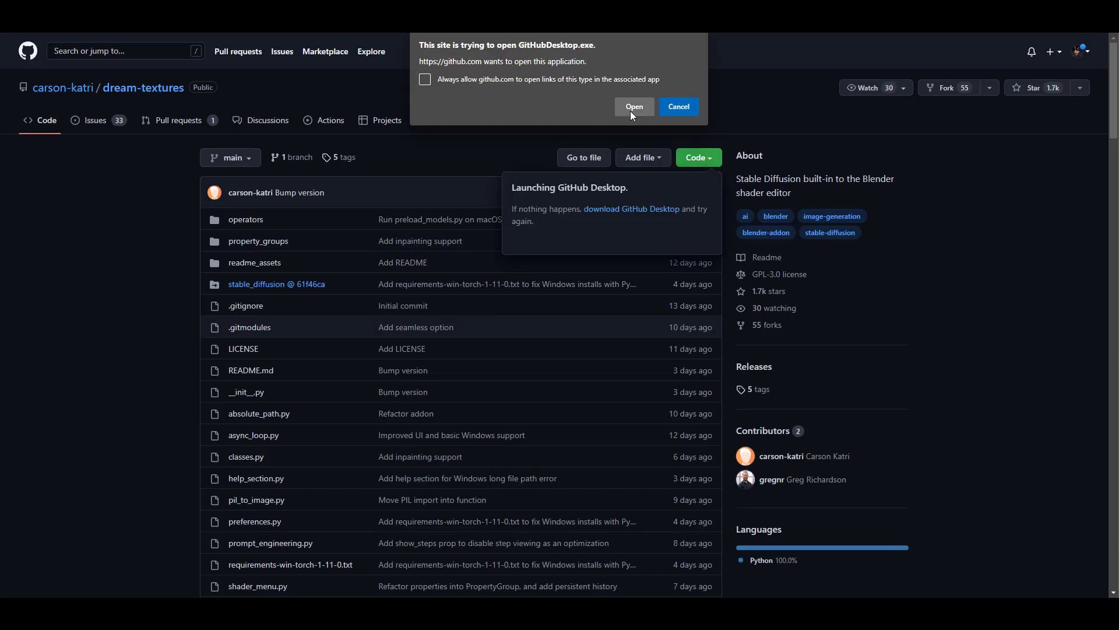
{"action": "left_click", "coordinate": [630, 108]}
{"action": "left_click", "coordinate": [562, 430]}
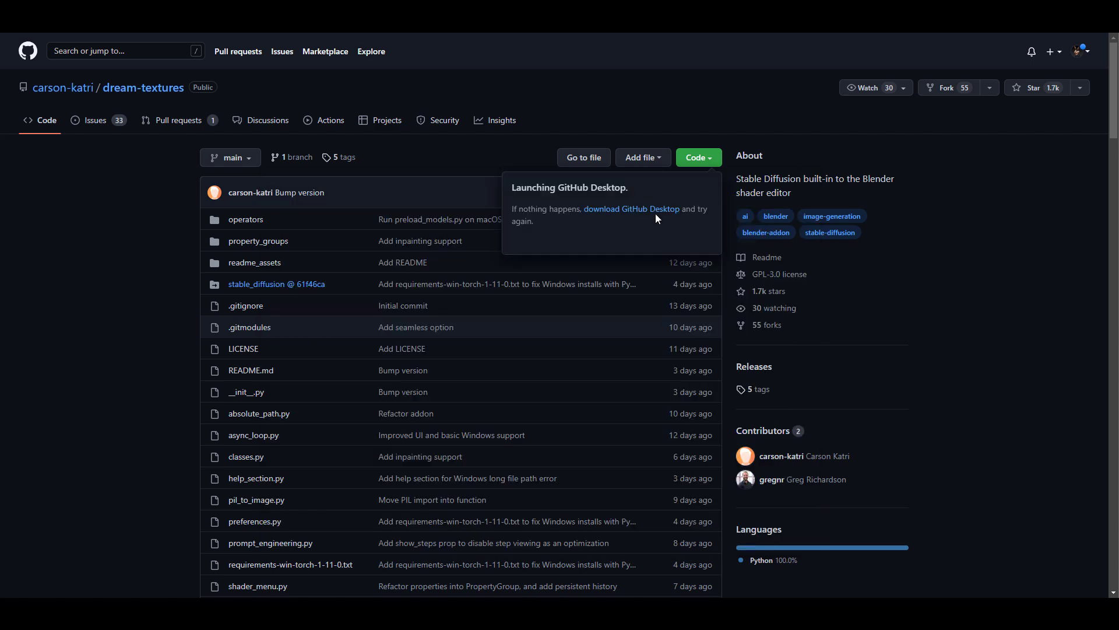
{"action": "left_click", "coordinate": [691, 165]}
{"action": "left_click", "coordinate": [691, 165]}
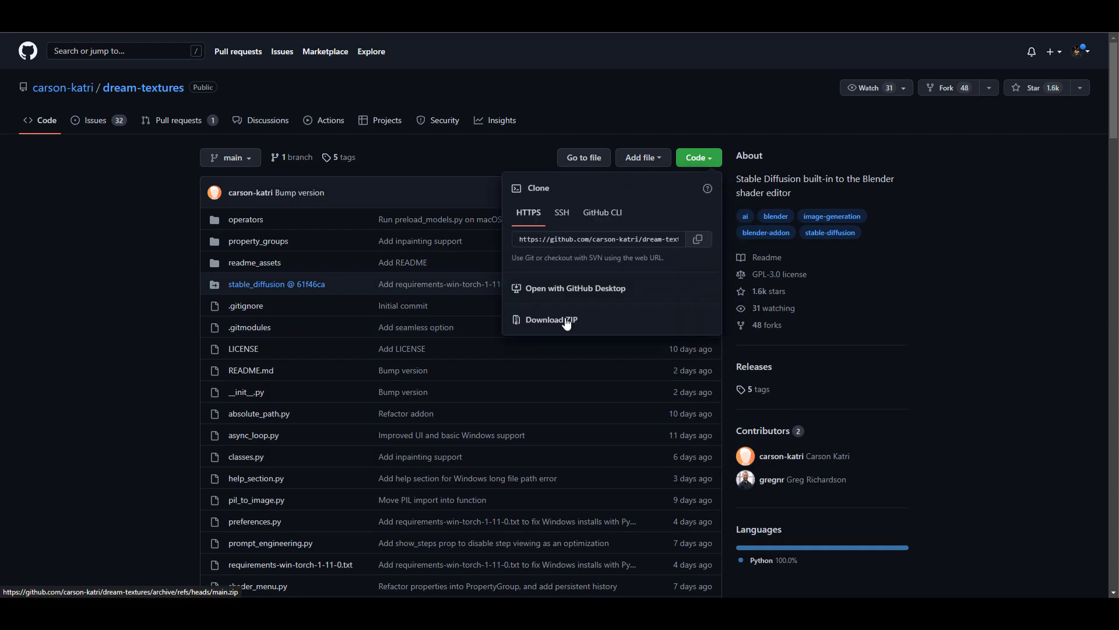
{"action": "left_click", "coordinate": [671, 121]}
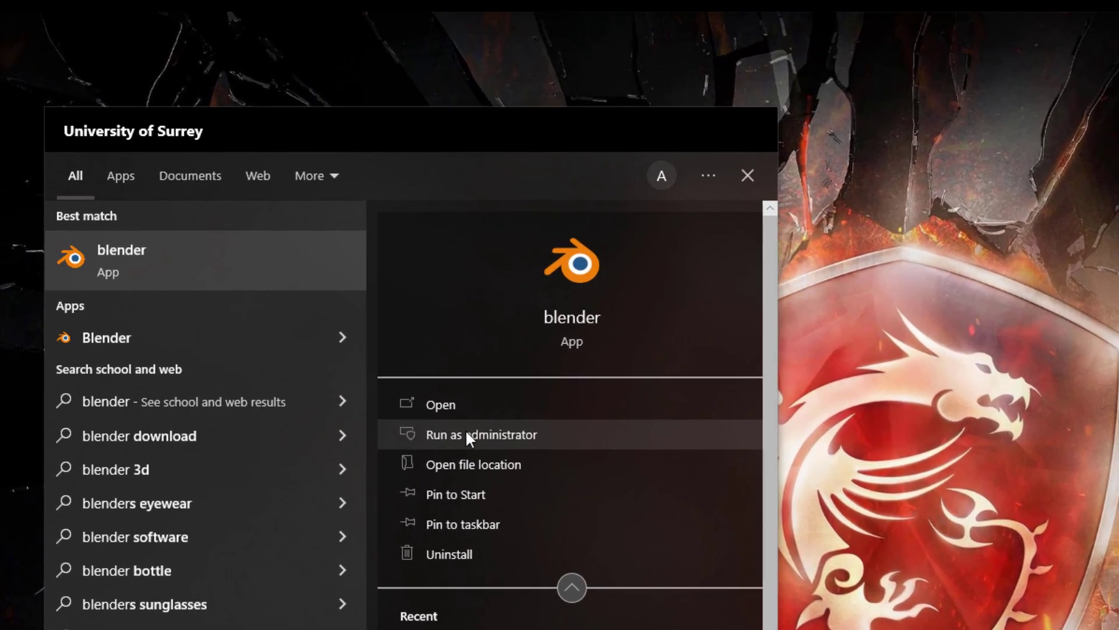
Step: Launch Blender as administrator and open Edit > Preferences
{"action": "left_click", "coordinate": [347, 329]}
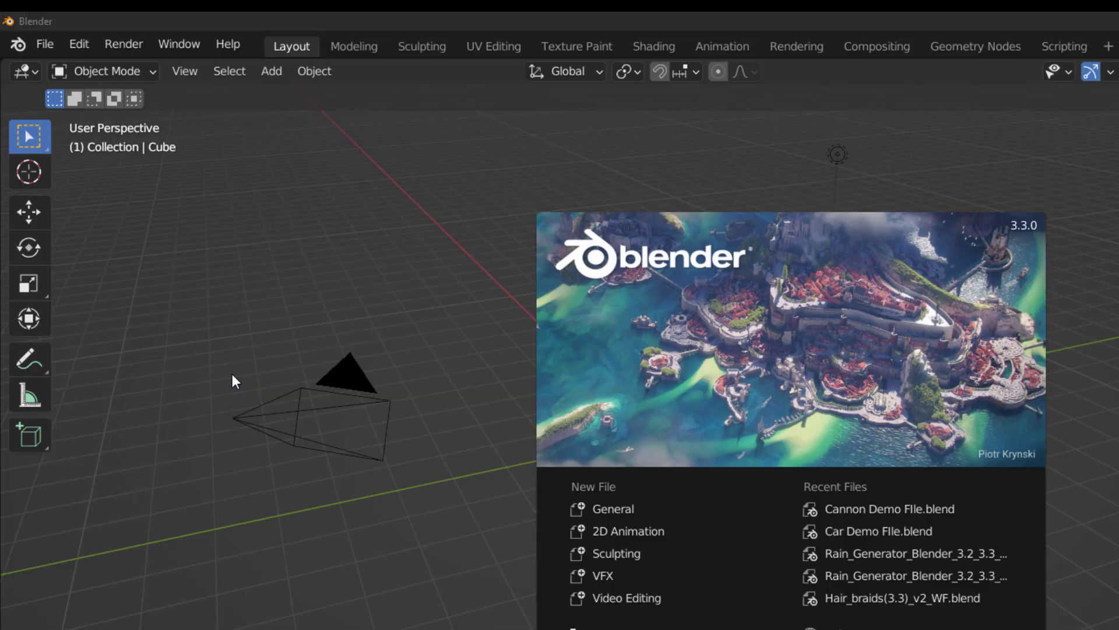
{"action": "left_click", "coordinate": [94, 130]}
{"action": "left_click", "coordinate": [56, 34]}
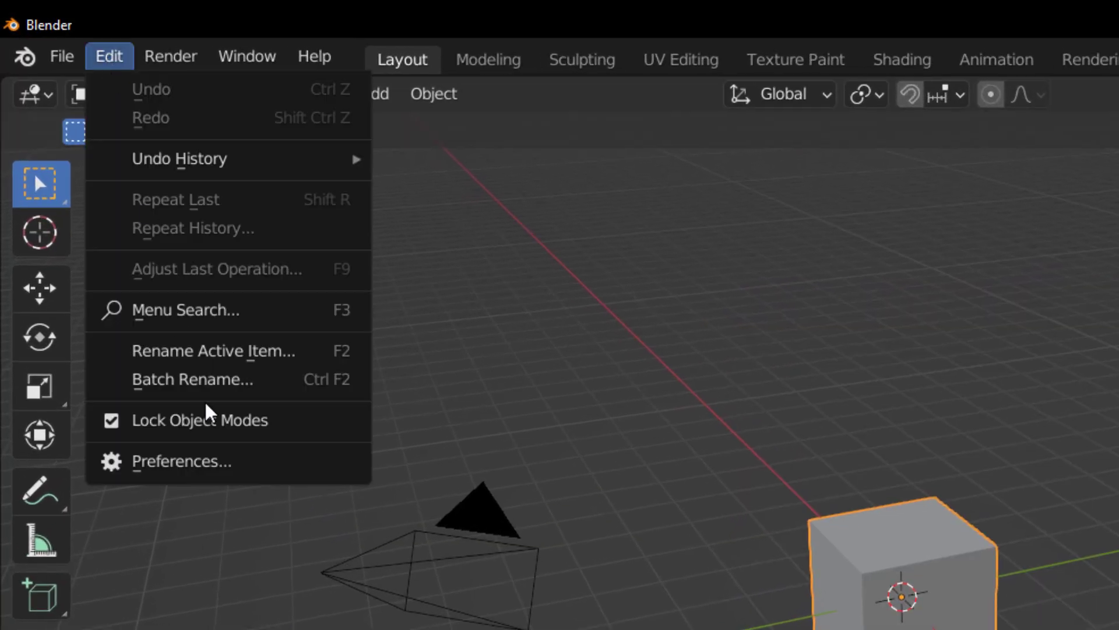
{"action": "left_click", "coordinate": [216, 473]}
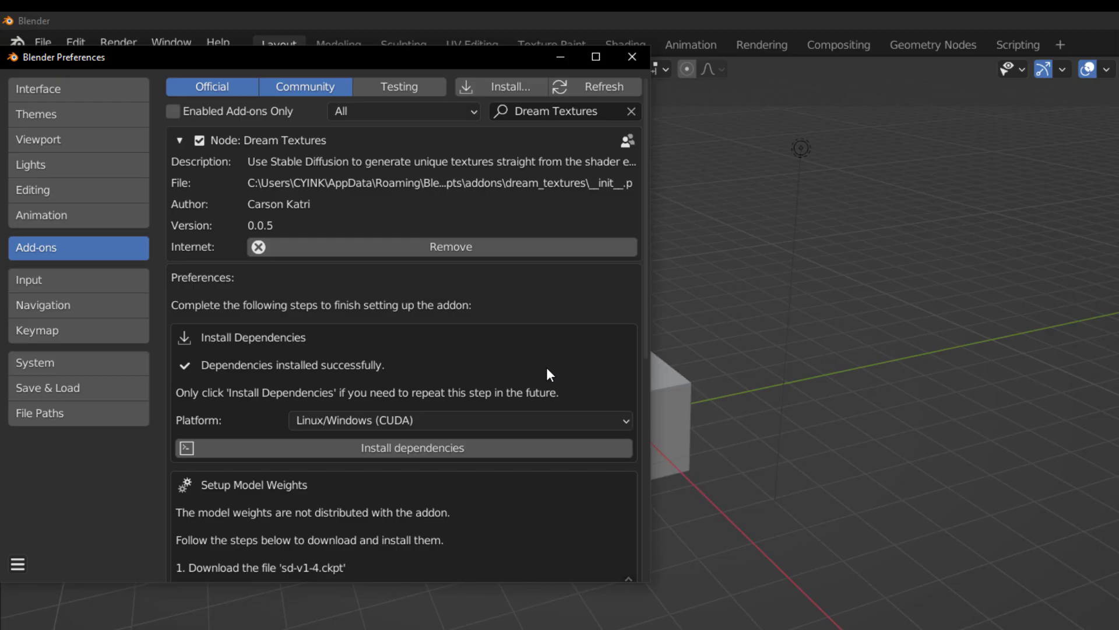
Step: Install the Dream Textures Python dependencies and open the Hugging Face weights download page
{"action": "scroll", "coordinate": [547, 373], "scroll_direction": "down", "scroll_amount": 1}
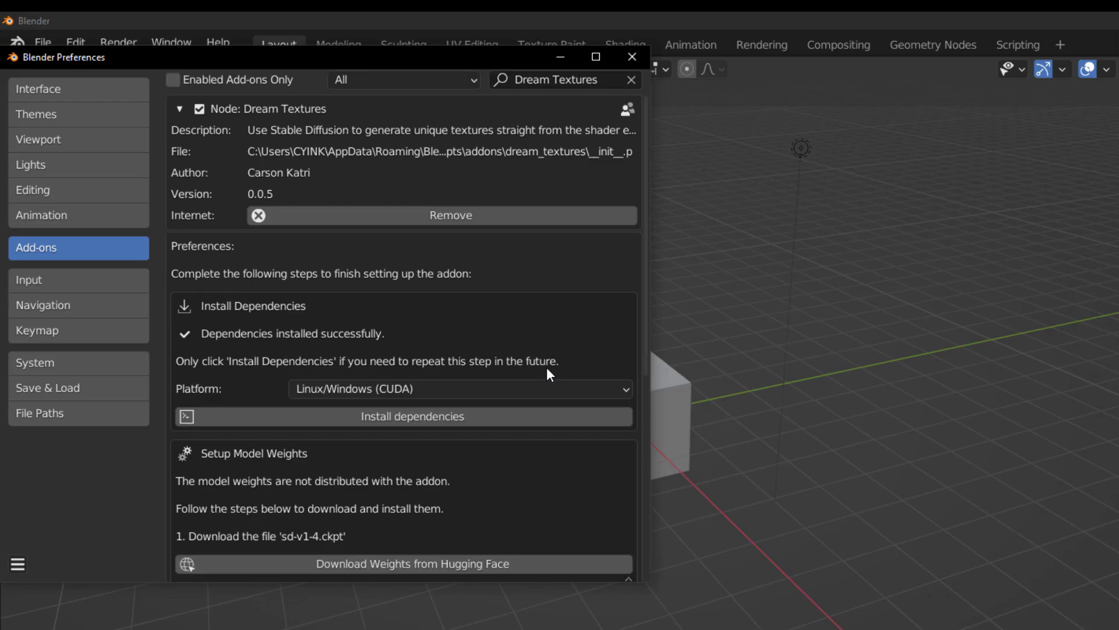
{"action": "scroll", "coordinate": [547, 368], "scroll_direction": "down", "scroll_amount": 2}
{"action": "left_click", "coordinate": [547, 357]}
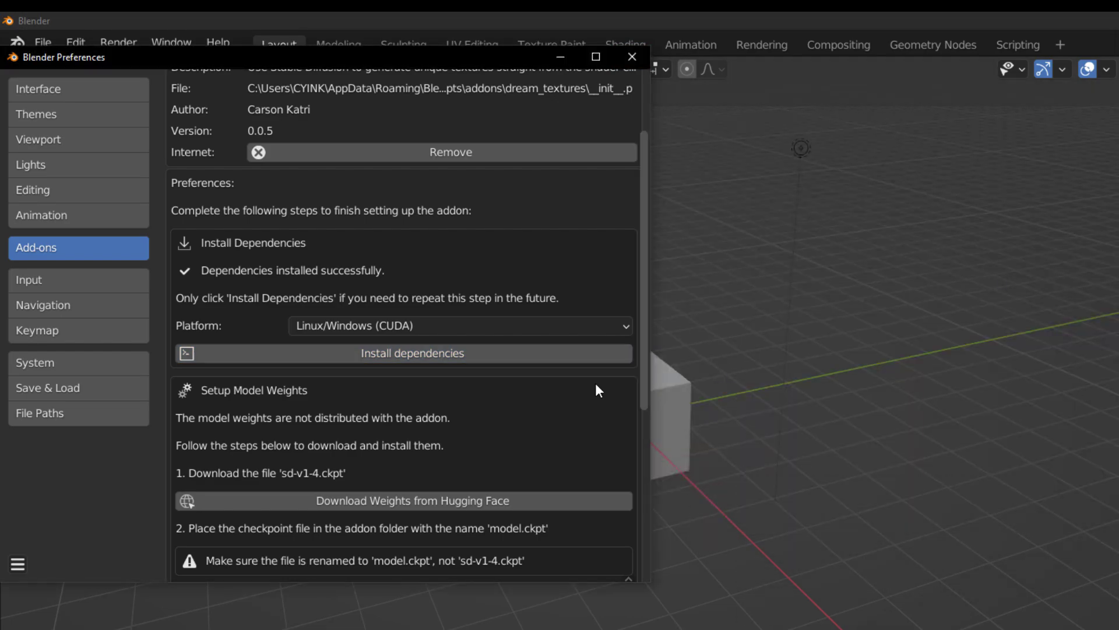
{"action": "scroll", "coordinate": [484, 401], "scroll_direction": "down", "scroll_amount": 3}
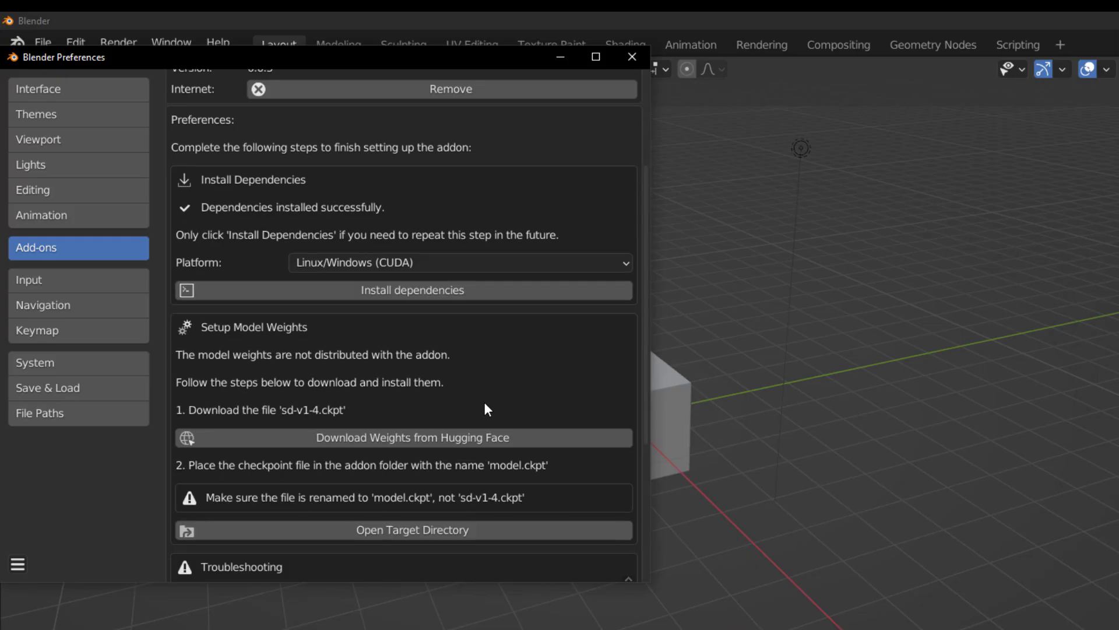
{"action": "left_click", "coordinate": [396, 437]}
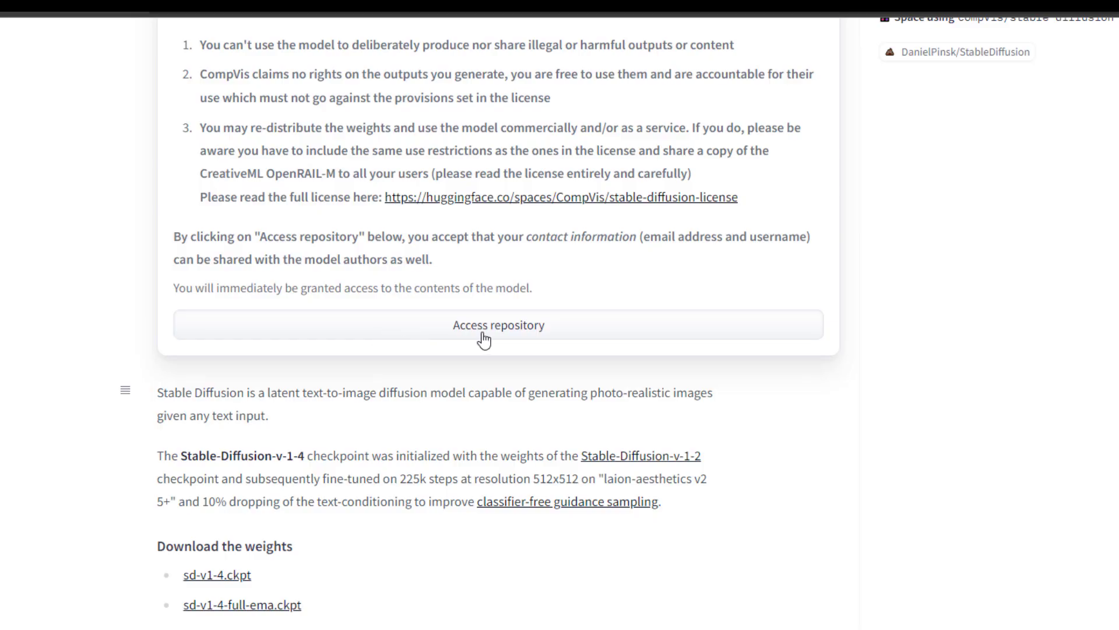
Step: Log in to Hugging Face using the saved account username and password
{"action": "left_click", "coordinate": [497, 325]}
{"action": "left_click", "coordinate": [512, 285]}
{"action": "left_click", "coordinate": [542, 315]}
{"action": "left_click", "coordinate": [551, 383]}
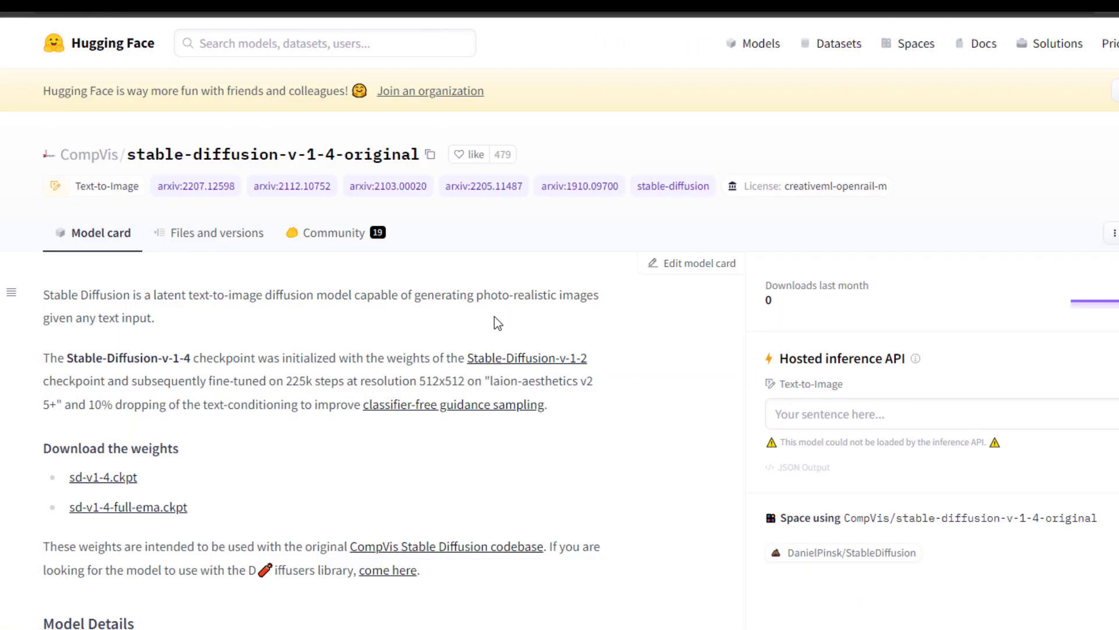
Step: Review the stable-diffusion-v-1-4-original model page and open the add-on's weights folder
{"action": "scroll", "coordinate": [495, 311], "scroll_direction": "down", "scroll_amount": 4}
{"action": "scroll", "coordinate": [495, 311], "scroll_direction": "up", "scroll_amount": 2}
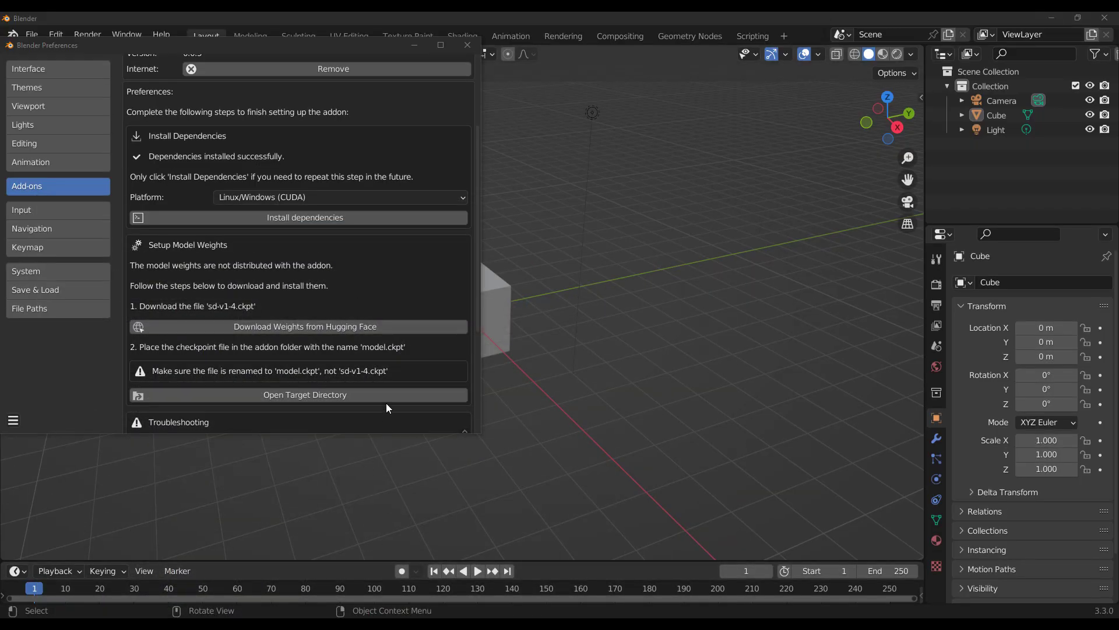
{"action": "left_click", "coordinate": [386, 397]}
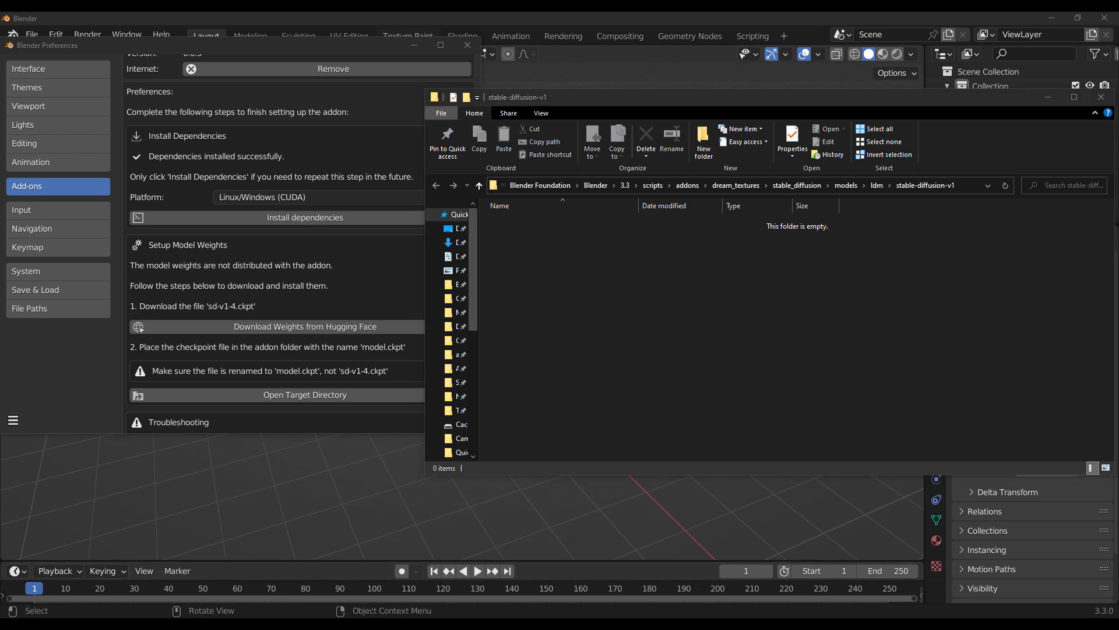
Step: Copy sd-v1-4.ckpt into the stable-diffusion-v1 folder and rename it to model.ckpt
{"action": "left_click_drag", "start_coordinate": [641, 0], "coordinate": [612, 319]}
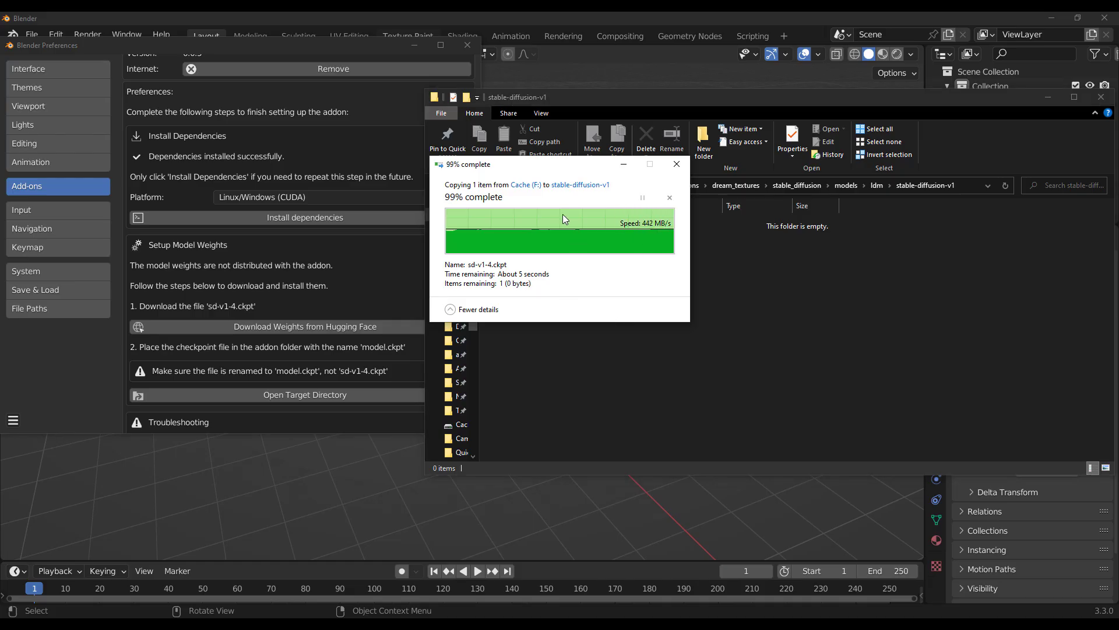
{"action": "right_click", "coordinate": [570, 227]}
{"action": "key", "text": "F2"}
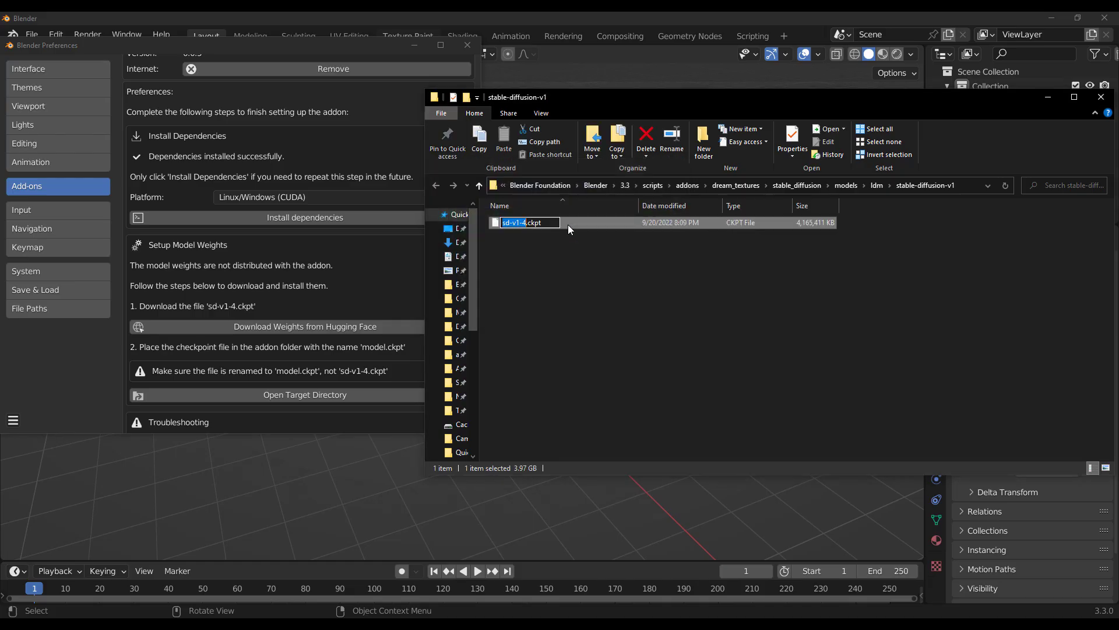
{"action": "type", "text": "model"}
{"action": "key", "text": "Return"}
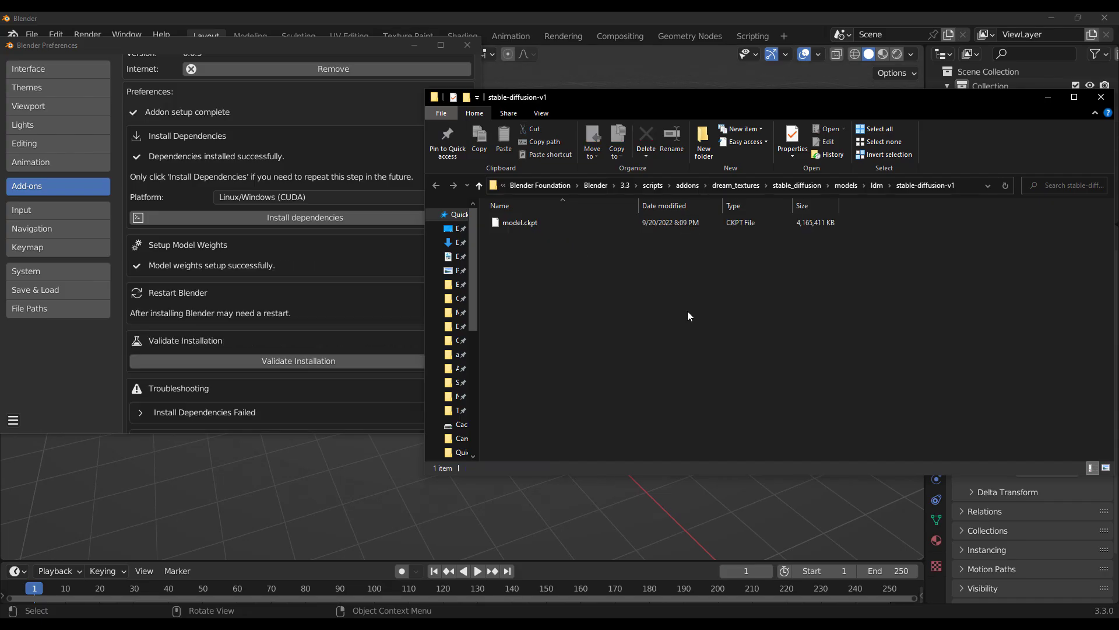
{"action": "left_click", "coordinate": [319, 330]}
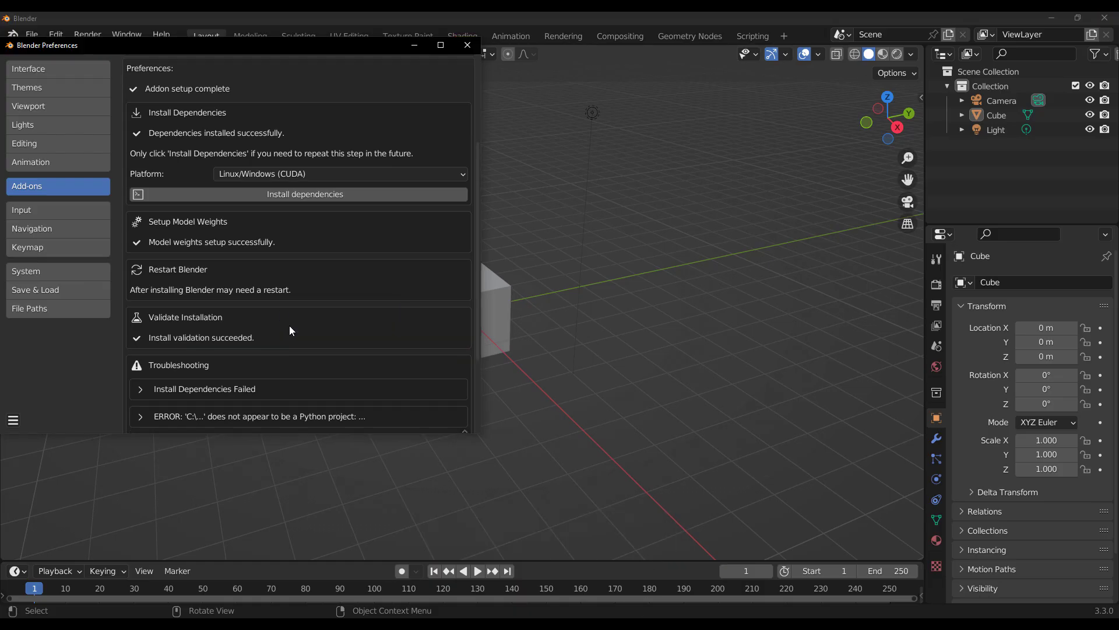
Step: Save the Blender preferences from the hamburger menu with Dream Textures validated
{"action": "left_click", "coordinate": [13, 419]}
{"action": "left_click", "coordinate": [40, 387]}
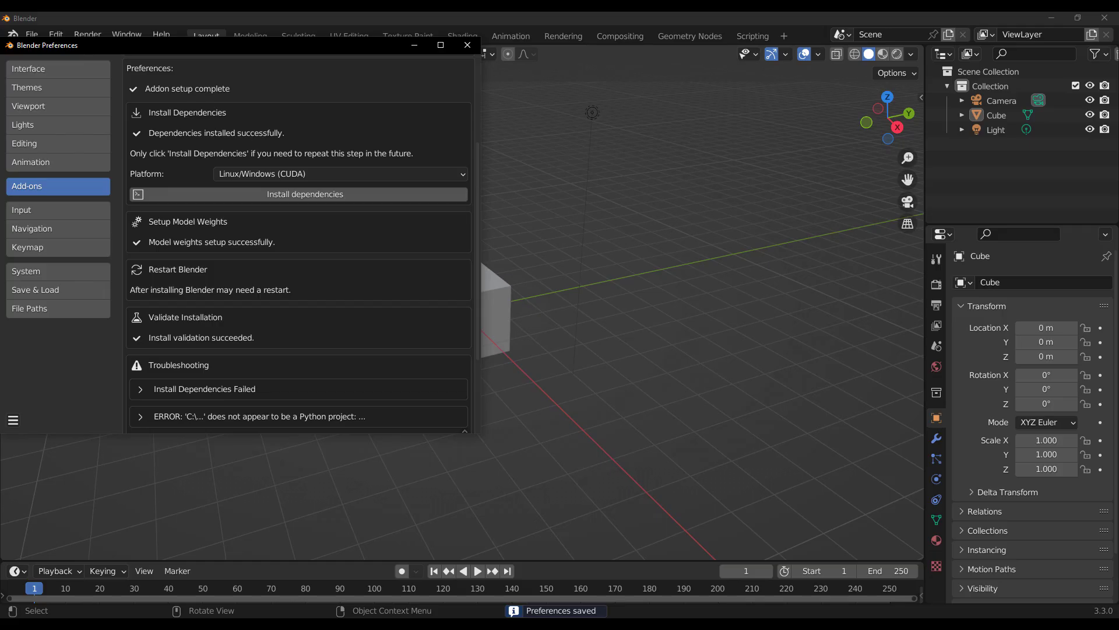
{"action": "scroll", "coordinate": [398, 293], "scroll_direction": "up", "scroll_amount": 6}
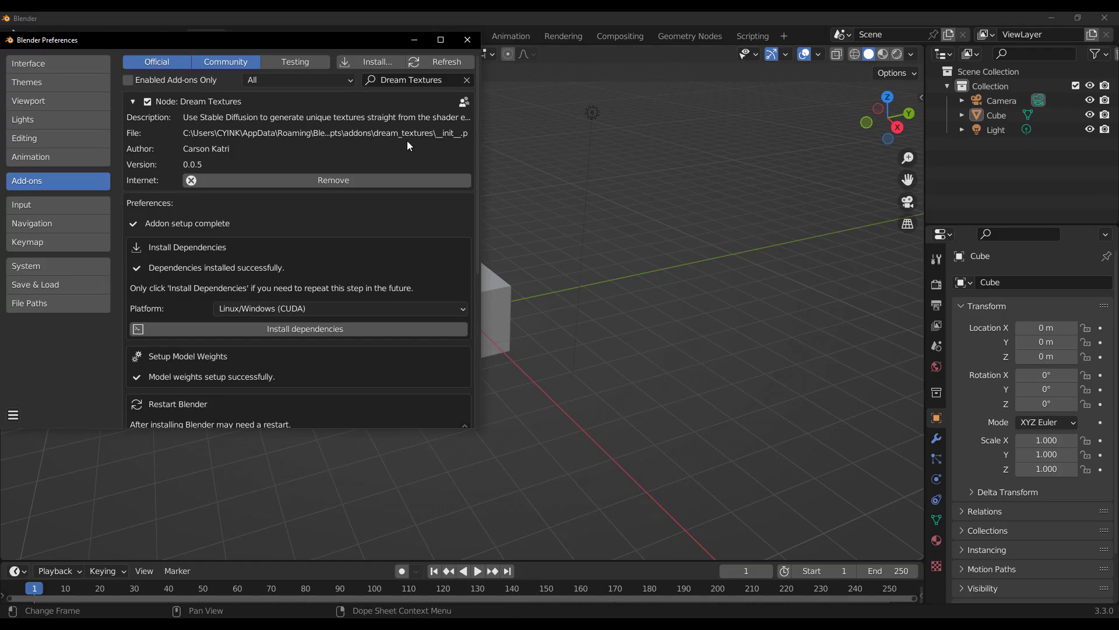
Step: Close Preferences and switch the 3D viewport's editor type to Image Editor
{"action": "left_click", "coordinate": [472, 40]}
{"action": "middle_click_drag", "start_coordinate": [490, 353], "coordinate": [624, 375]}
{"action": "scroll", "coordinate": [510, 303], "scroll_direction": "up", "scroll_amount": 7}
{"action": "scroll", "coordinate": [510, 303], "scroll_direction": "down", "scroll_amount": 5}
{"action": "middle_click_drag", "start_coordinate": [510, 303], "coordinate": [530, 282]}
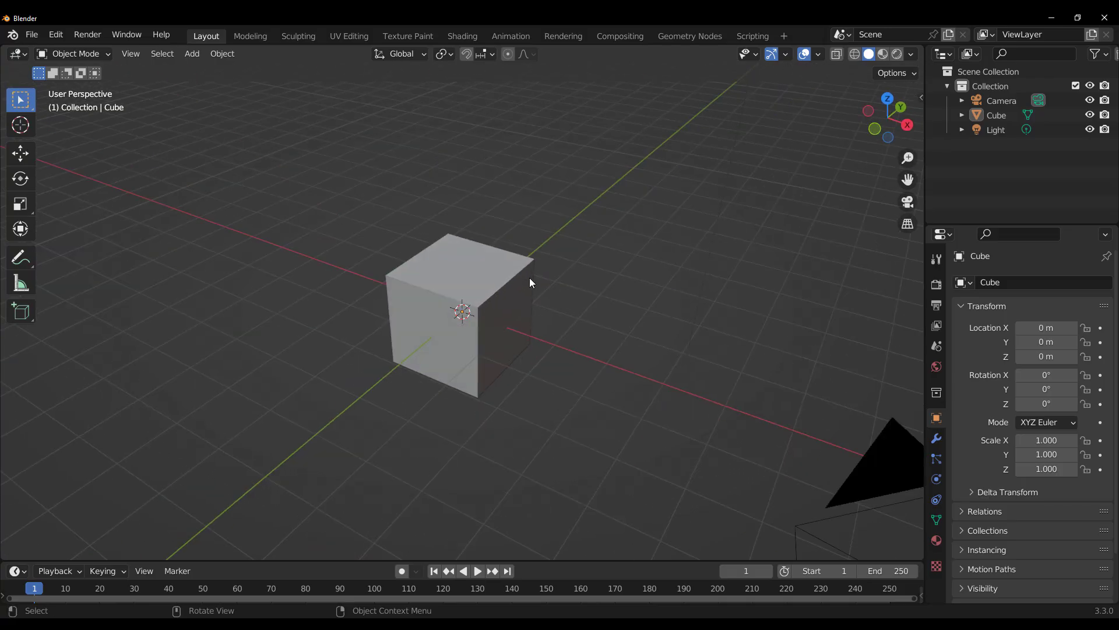
{"action": "left_click", "coordinate": [18, 54]}
{"action": "left_click", "coordinate": [56, 111]}
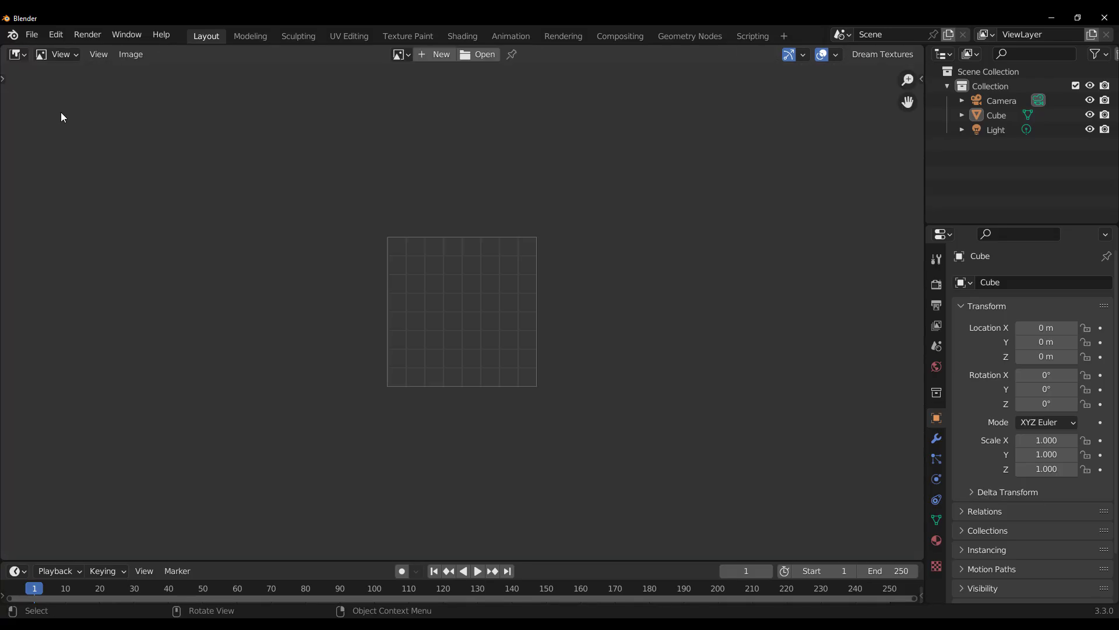
{"action": "scroll", "coordinate": [507, 294], "scroll_direction": "up", "scroll_amount": 3}
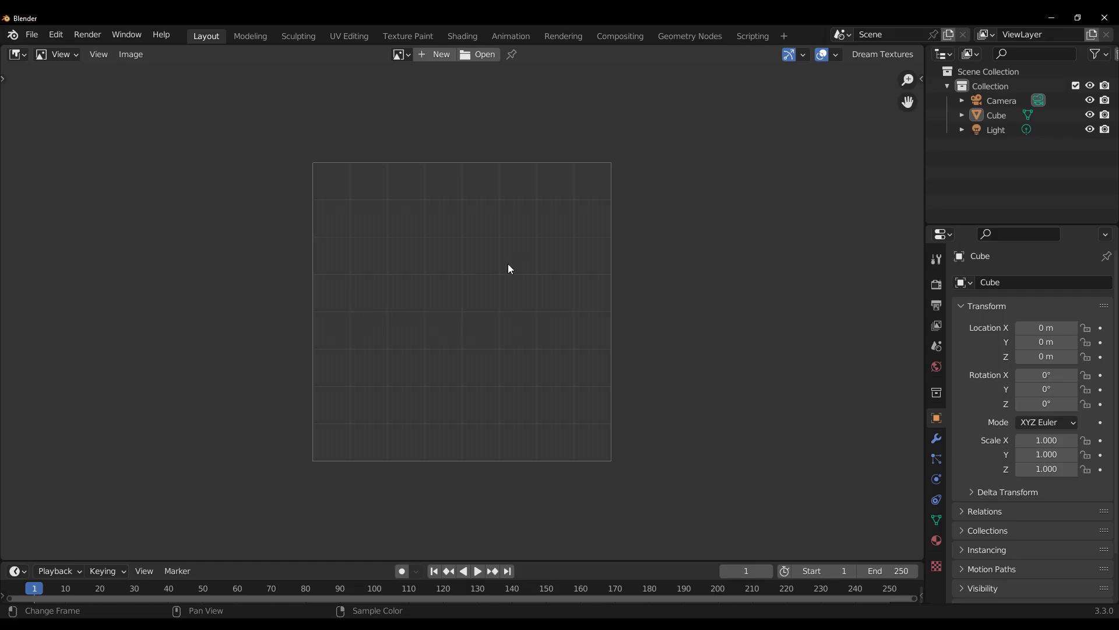
Step: Toggle the Image Editor sidebar with N and open the Dream Textures header menu
{"action": "key", "text": "n"}
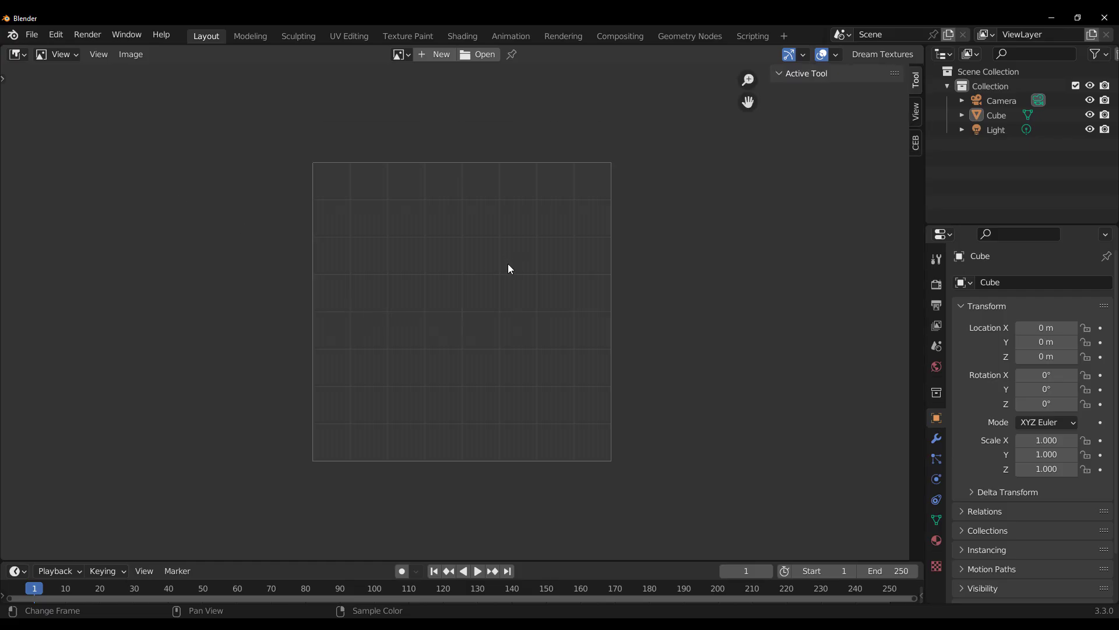
{"action": "key", "text": "n"}
{"action": "left_click", "coordinate": [879, 57]}
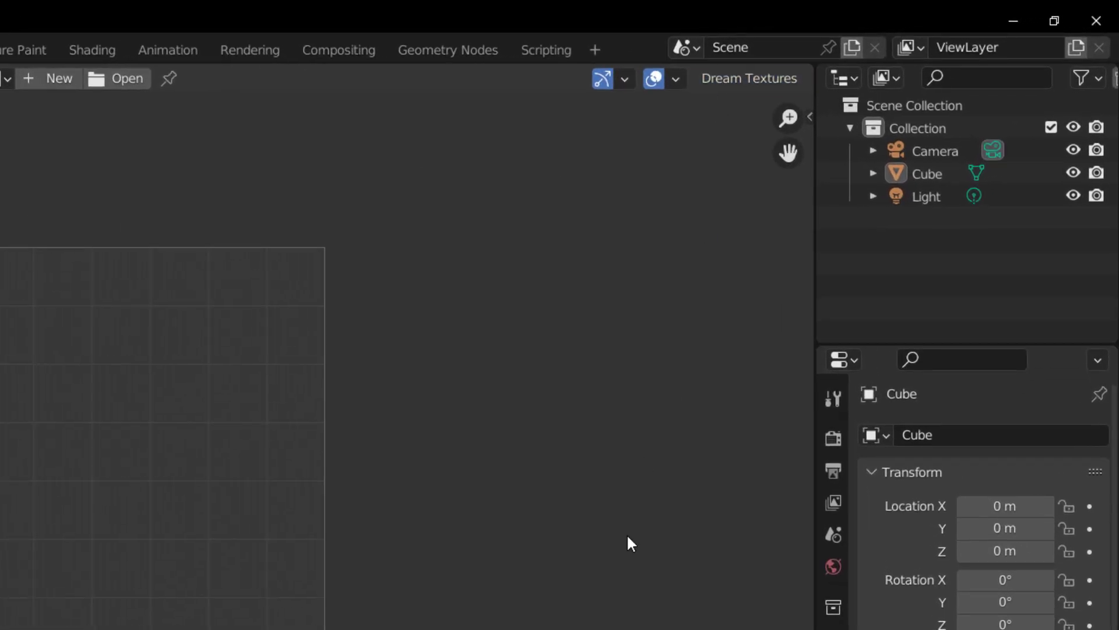
{"action": "key", "text": "n"}
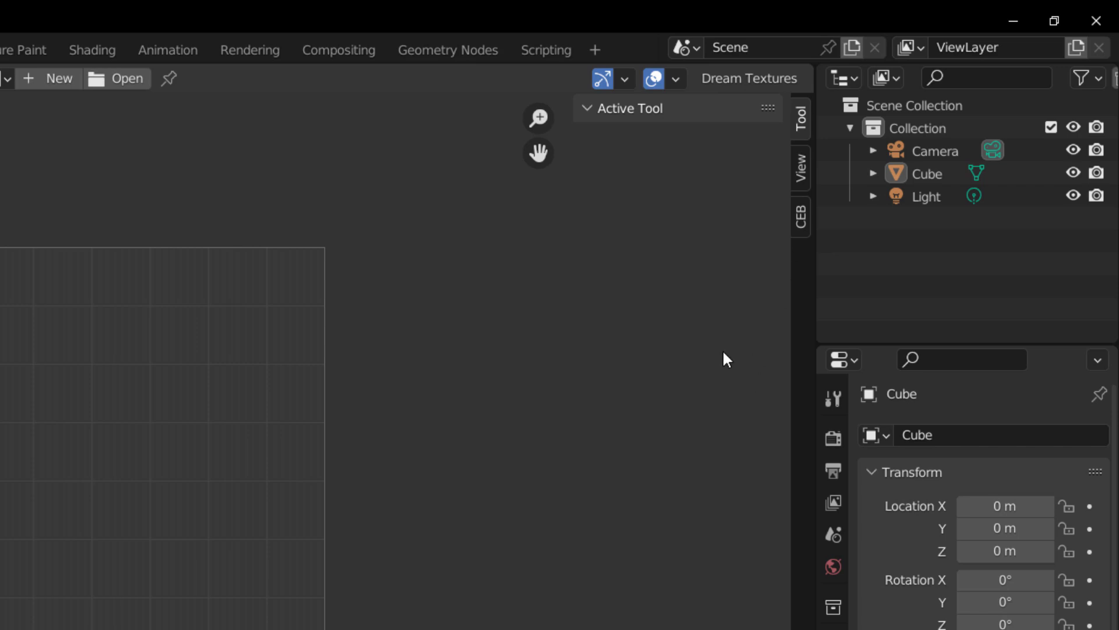
{"action": "key", "text": "n"}
{"action": "left_click", "coordinate": [728, 79]}
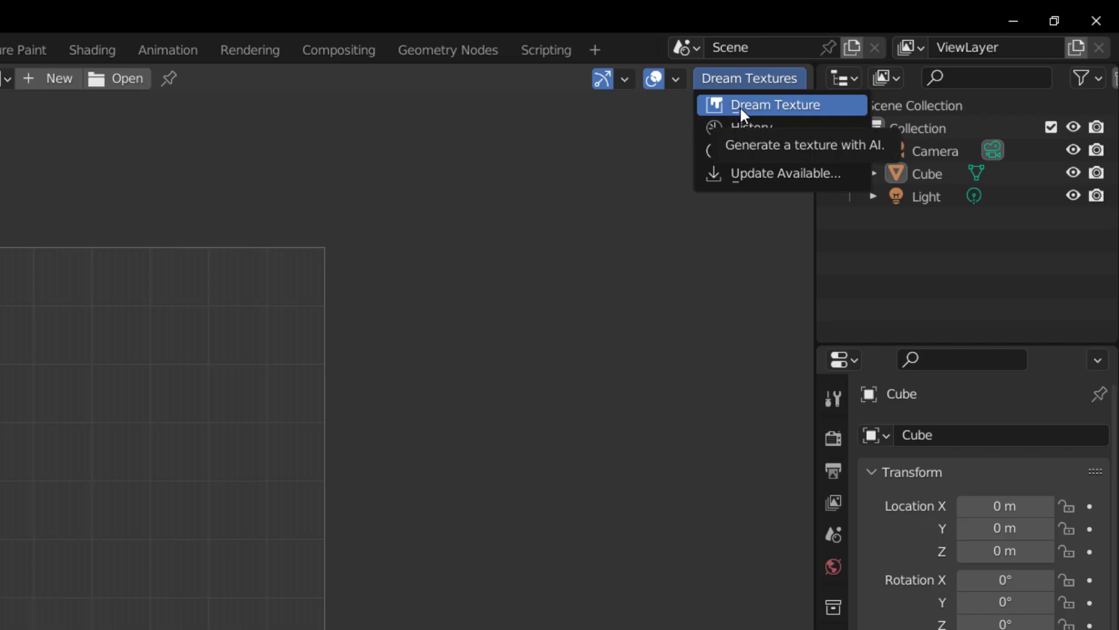
Step: Generate a seamless texture with subject 'brick' from the Dream Texture dialog
{"action": "left_click", "coordinate": [741, 109]}
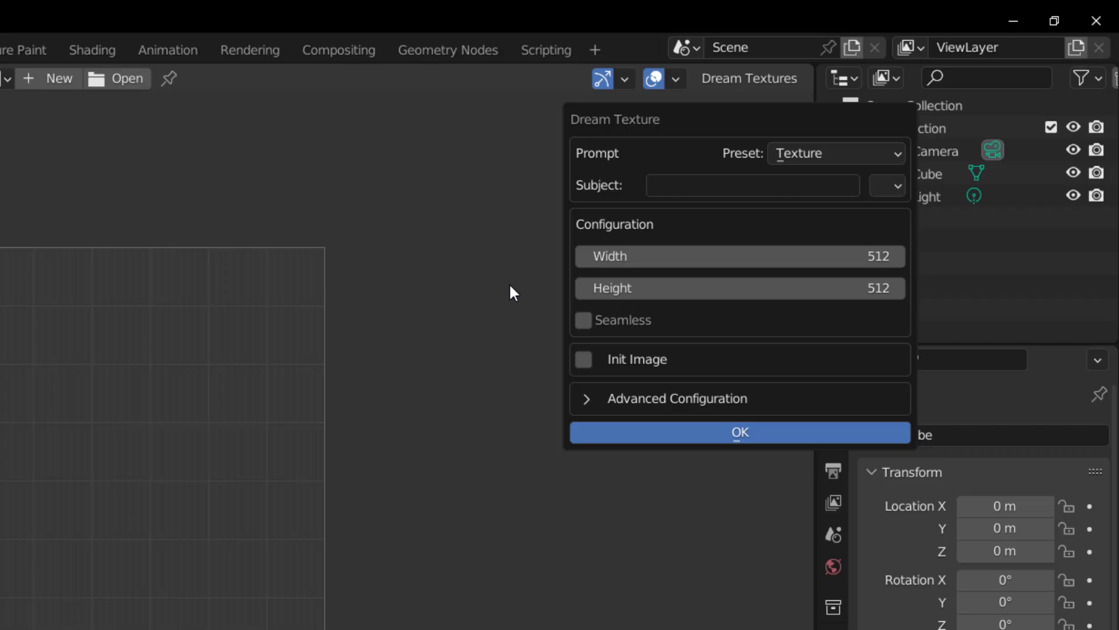
{"action": "left_click", "coordinate": [775, 186]}
{"action": "type", "text": "brick"}
{"action": "left_click", "coordinate": [585, 321]}
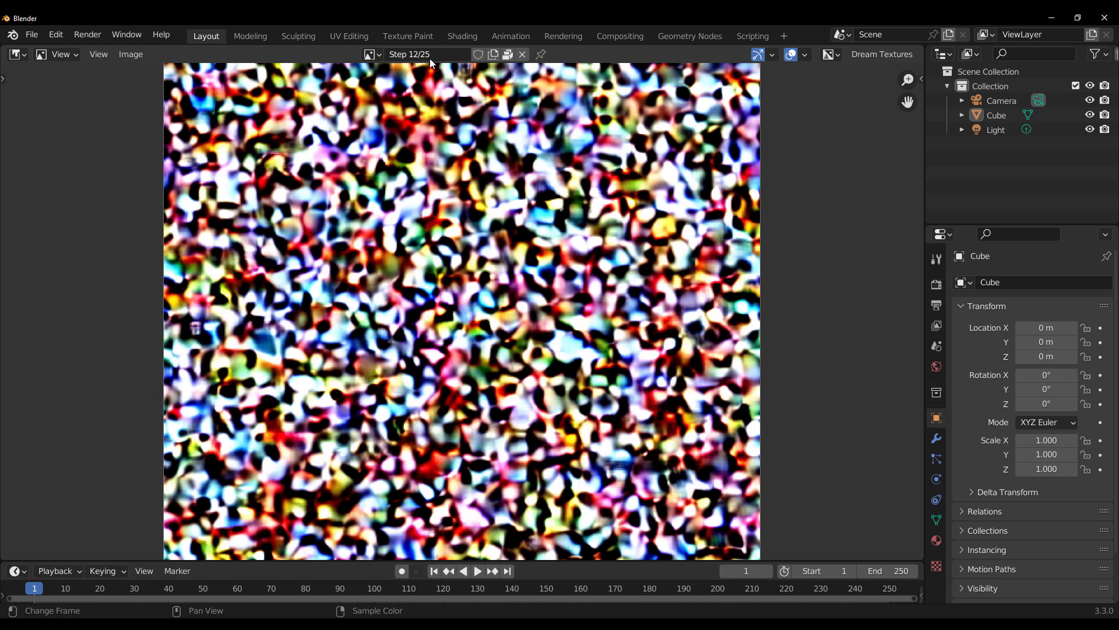
{"action": "scroll", "coordinate": [501, 199], "scroll_direction": "down", "scroll_amount": 2}
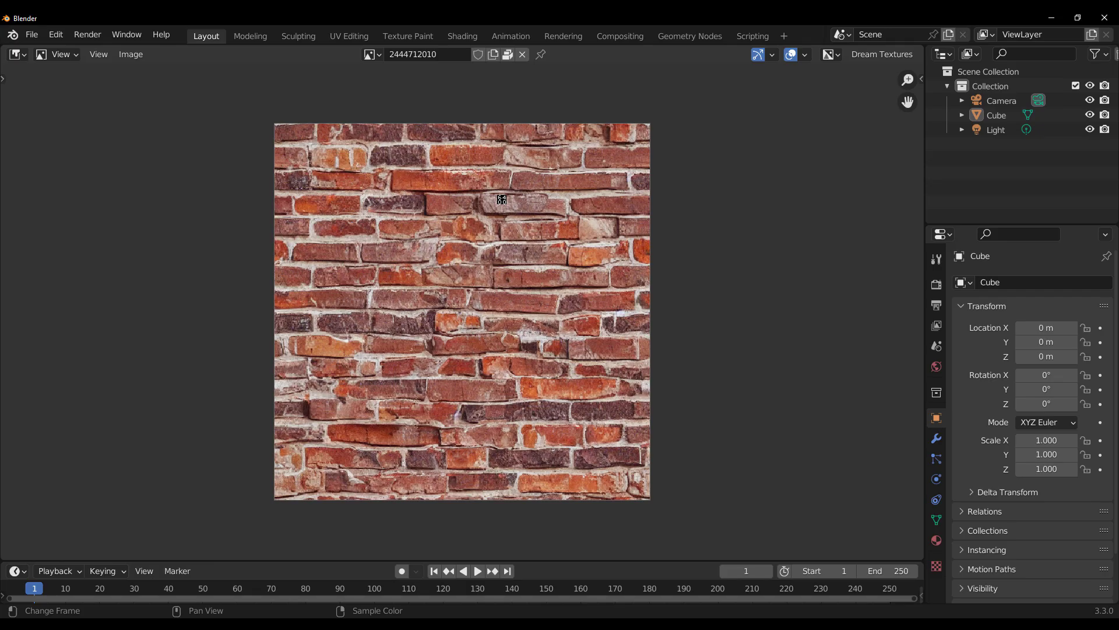
Step: Turn on Repeat Image in the sidebar's View tab and zoom out to check the brick tiling
{"action": "key", "text": "n"}
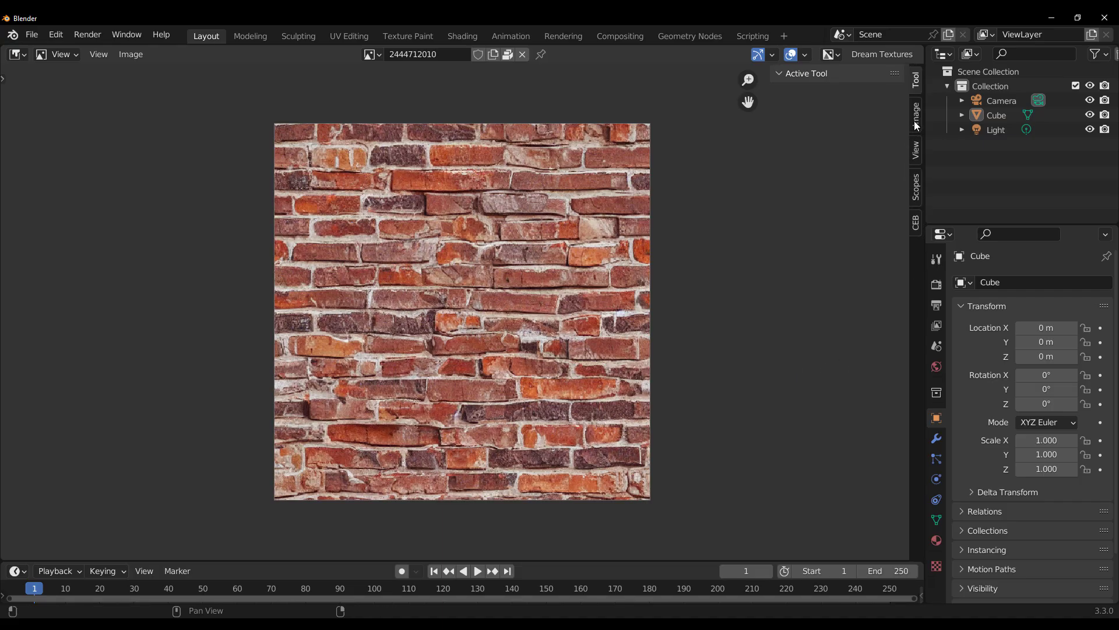
{"action": "left_click", "coordinate": [914, 153]}
{"action": "left_click", "coordinate": [837, 129]}
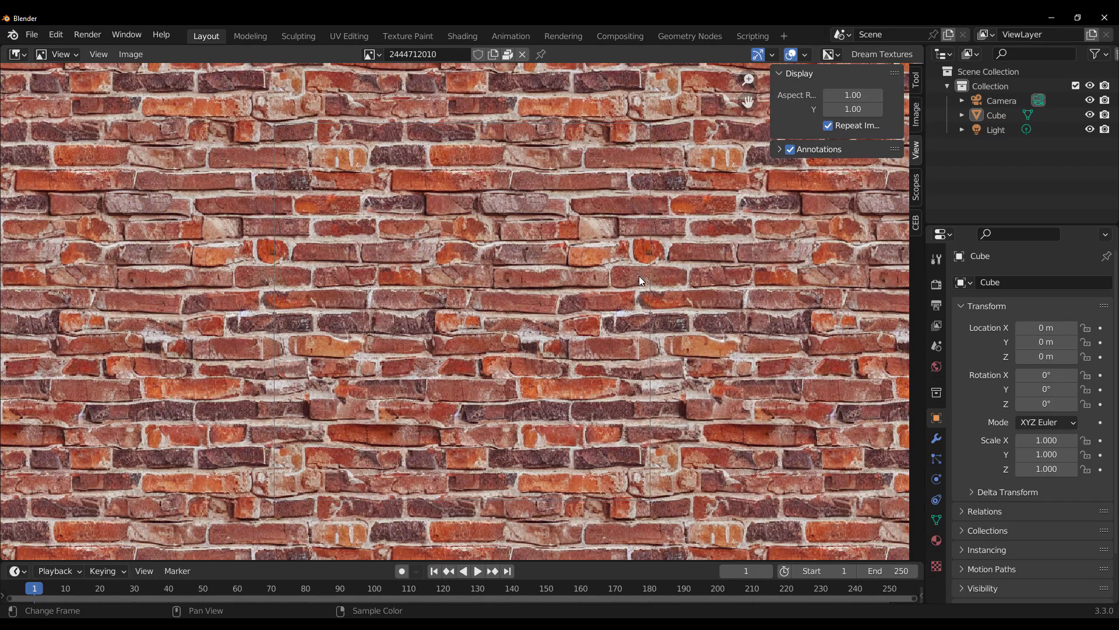
{"action": "scroll", "coordinate": [639, 275], "scroll_direction": "down", "scroll_amount": 6}
{"action": "scroll", "coordinate": [635, 280], "scroll_direction": "up", "scroll_amount": 6}
{"action": "scroll", "coordinate": [524, 351], "scroll_direction": "down", "scroll_amount": 3}
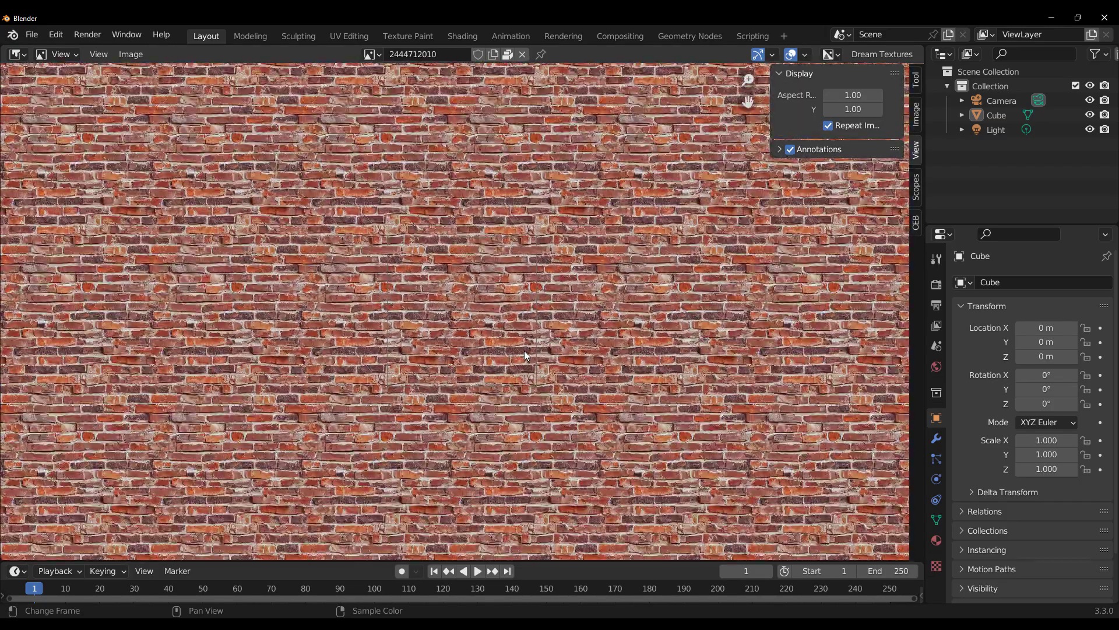
{"action": "scroll", "coordinate": [525, 352], "scroll_direction": "up", "scroll_amount": 2}
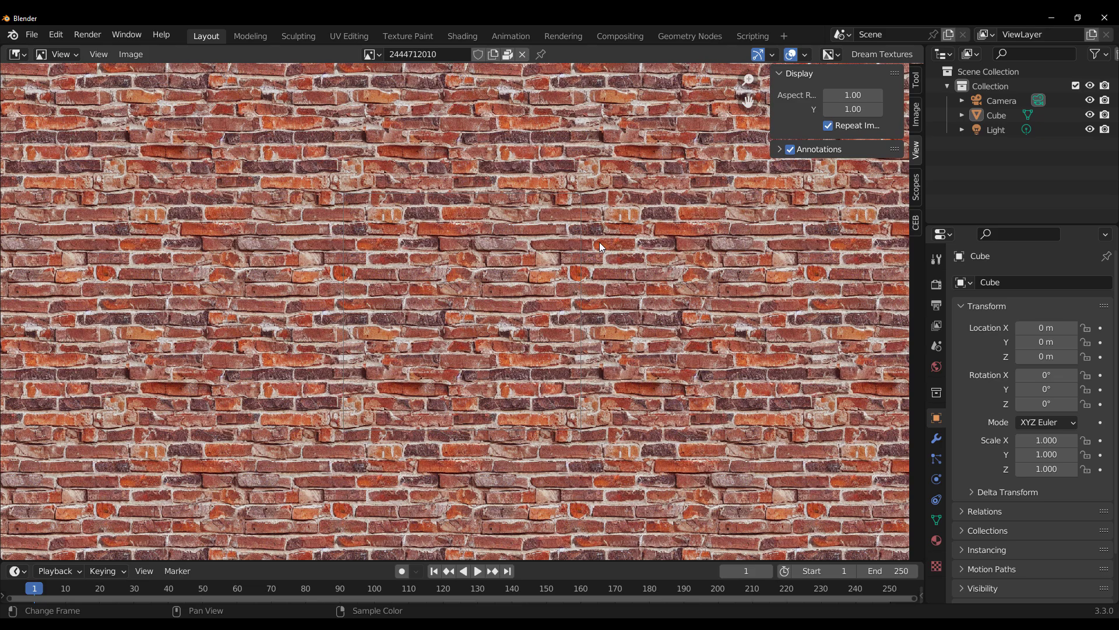
{"action": "left_click", "coordinate": [876, 53]}
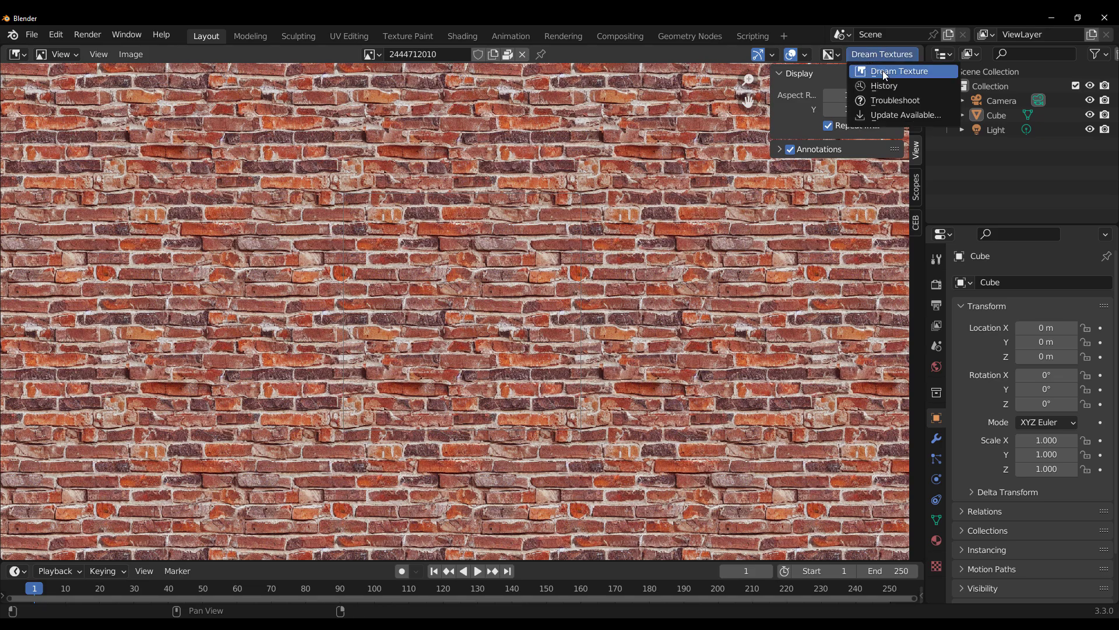
Step: Change the Dream Texture subject to 'stones' and generate a seamless stone texture
{"action": "left_click", "coordinate": [882, 71]}
{"action": "left_click", "coordinate": [882, 120]}
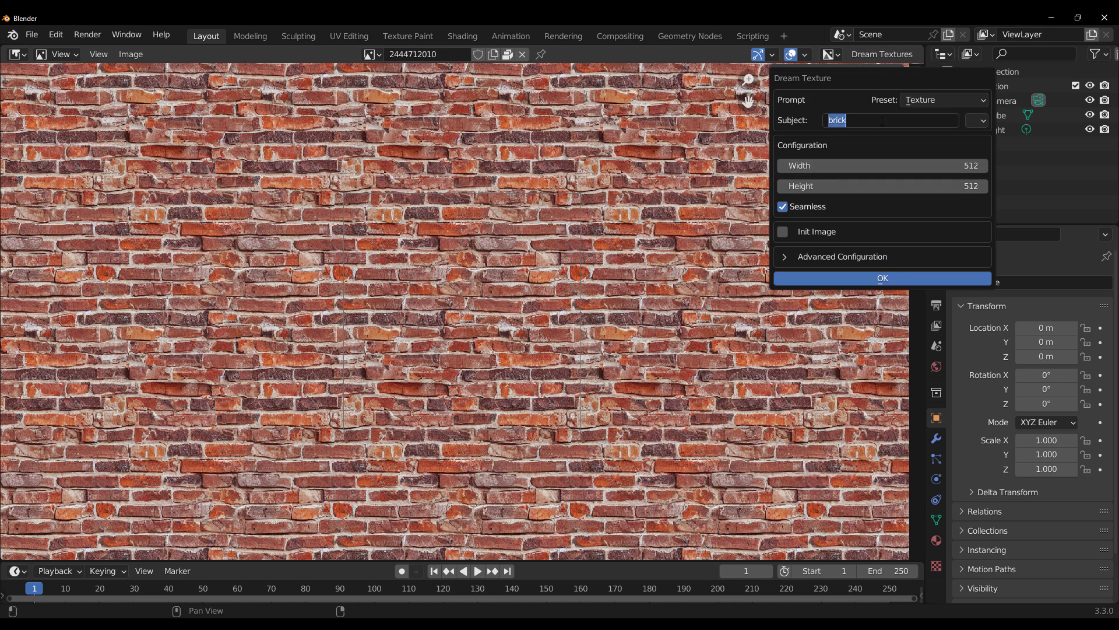
{"action": "type", "text": "stones"}
{"action": "left_click", "coordinate": [843, 256]}
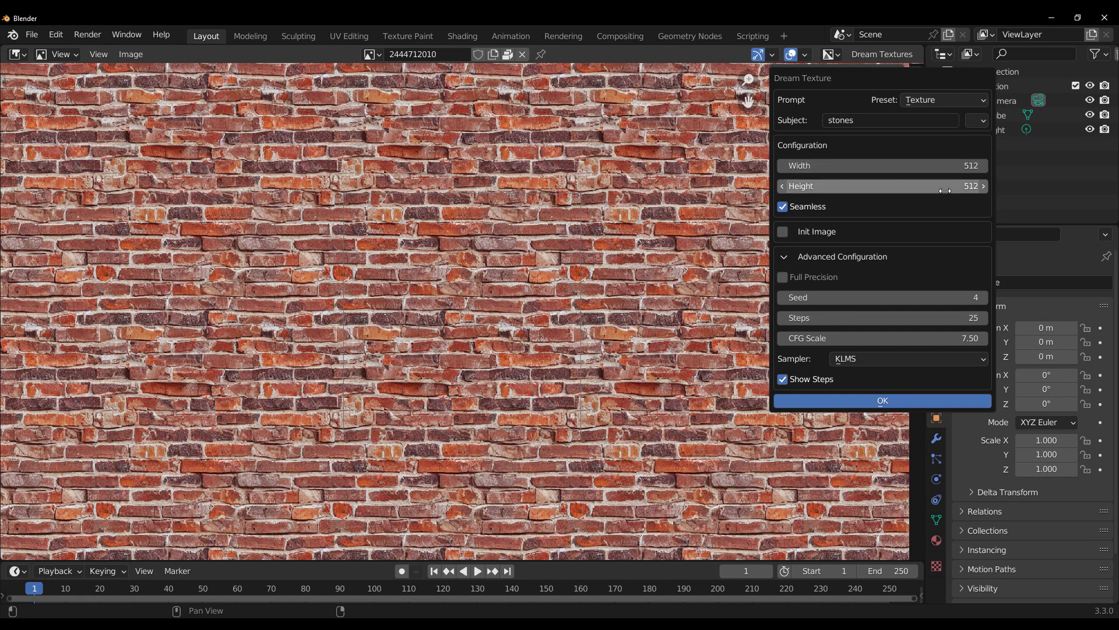
{"action": "left_click", "coordinate": [887, 401]}
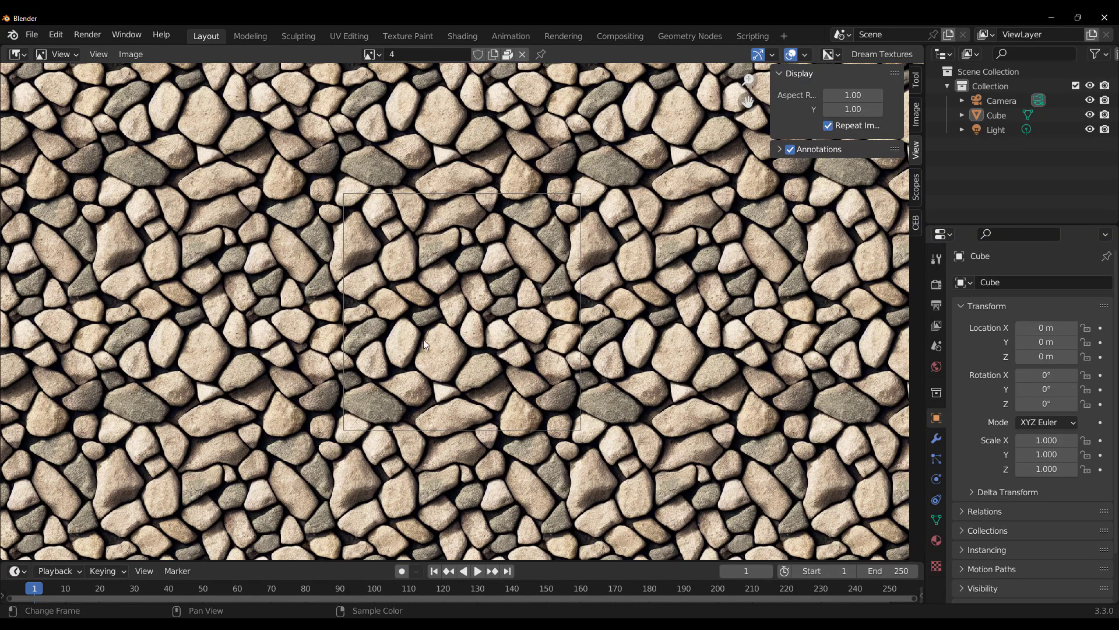
{"action": "scroll", "coordinate": [422, 344], "scroll_direction": "down", "scroll_amount": 8}
{"action": "scroll", "coordinate": [440, 306], "scroll_direction": "up", "scroll_amount": 5}
{"action": "scroll", "coordinate": [449, 306], "scroll_direction": "up", "scroll_amount": 3}
{"action": "scroll", "coordinate": [459, 311], "scroll_direction": "up", "scroll_amount": 1}
Step: Regenerate the stones texture with seed 30
{"action": "left_click", "coordinate": [897, 54]}
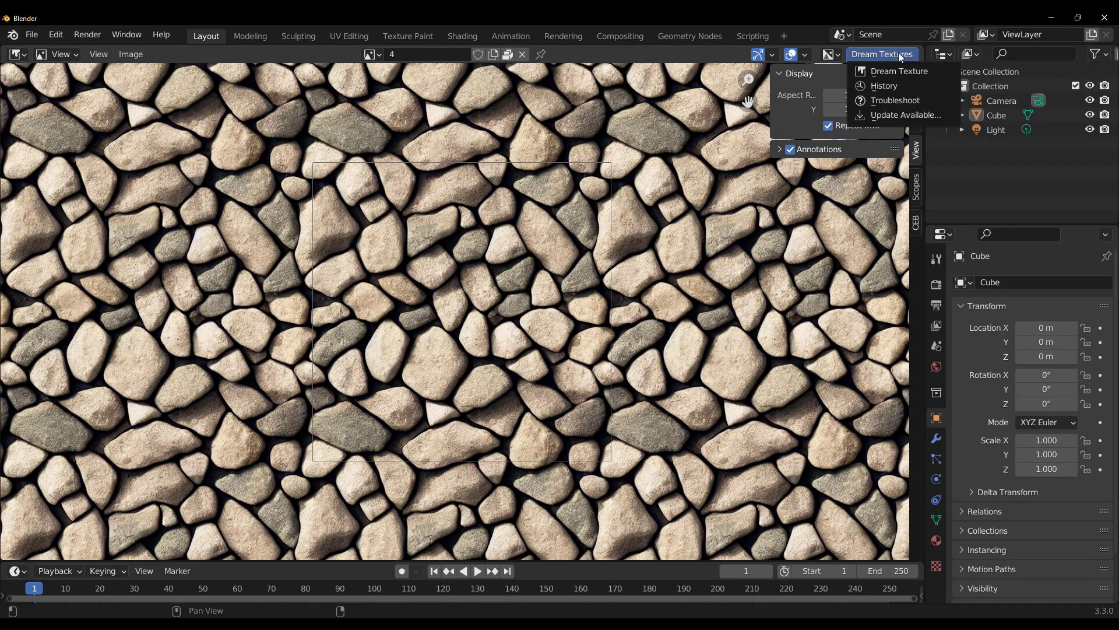
{"action": "left_click", "coordinate": [896, 70]}
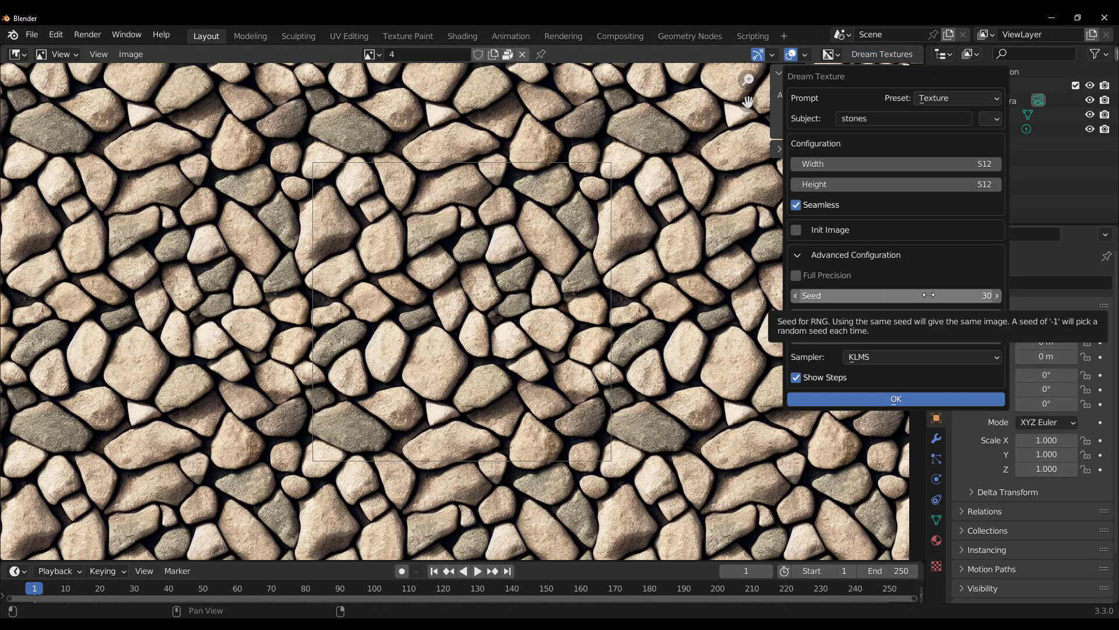
{"action": "key", "text": "Return"}
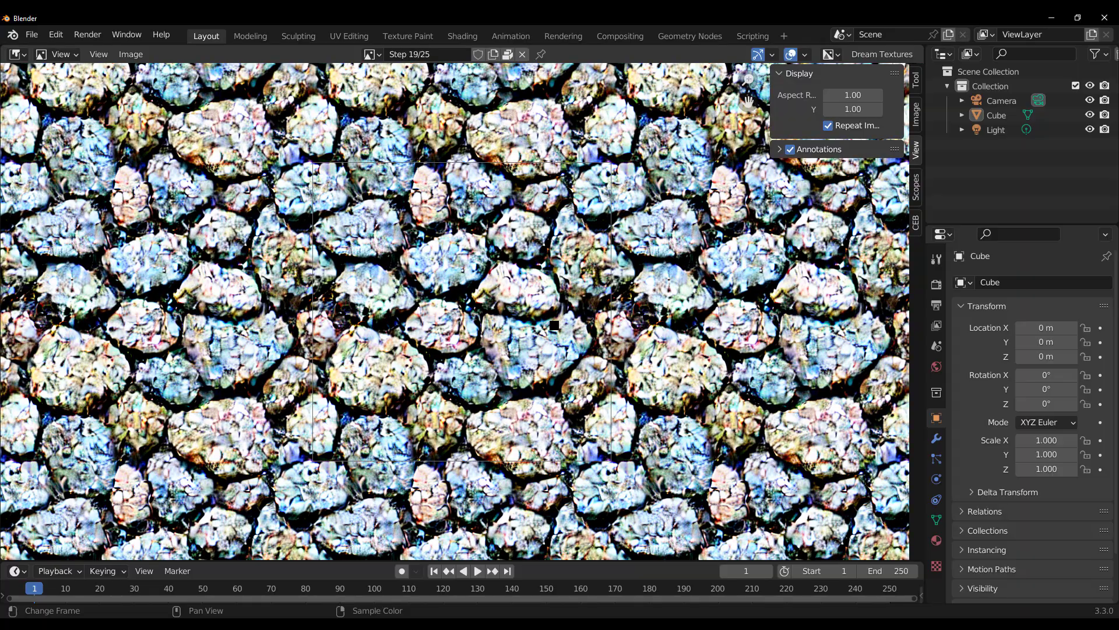
{"action": "scroll", "coordinate": [525, 309], "scroll_direction": "down", "scroll_amount": 6}
{"action": "scroll", "coordinate": [518, 303], "scroll_direction": "up", "scroll_amount": 5}
{"action": "scroll", "coordinate": [518, 304], "scroll_direction": "down", "scroll_amount": 3}
{"action": "scroll", "coordinate": [746, 393], "scroll_direction": "up", "scroll_amount": 5}
{"action": "scroll", "coordinate": [746, 393], "scroll_direction": "down", "scroll_amount": 4}
{"action": "scroll", "coordinate": [746, 393], "scroll_direction": "up", "scroll_amount": 2}
Step: Display the stone image named '4' from the image list
{"action": "left_click", "coordinate": [373, 54]}
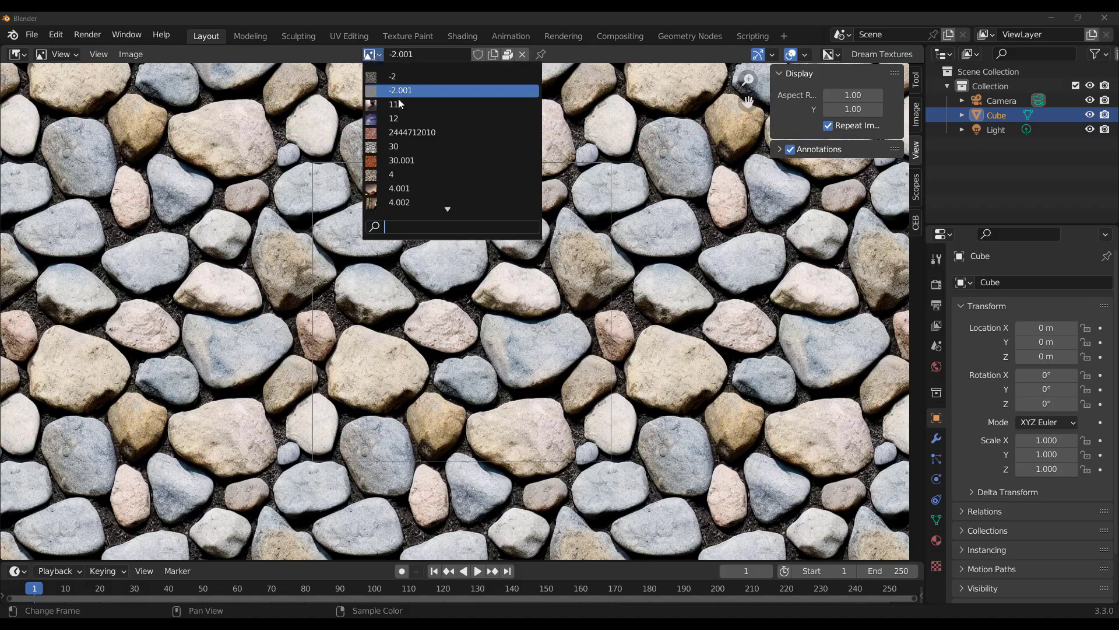
{"action": "left_click", "coordinate": [414, 166]}
{"action": "scroll", "coordinate": [439, 321], "scroll_direction": "down", "scroll_amount": 7}
{"action": "scroll", "coordinate": [439, 320], "scroll_direction": "up", "scroll_amount": 2}
{"action": "left_click", "coordinate": [19, 55]}
Step: Turn the area into a 3D Viewport, delete the default cube and add a Plane
{"action": "left_click", "coordinate": [32, 95]}
{"action": "middle_click_drag", "start_coordinate": [532, 344], "coordinate": [379, 326]}
{"action": "key", "text": "Delete"}
{"action": "key", "text": "shift+a"}
{"action": "mouse_move", "coordinate": [429, 291]}
{"action": "left_click", "coordinate": [496, 293]}
{"action": "key", "text": "ctrl+space"}
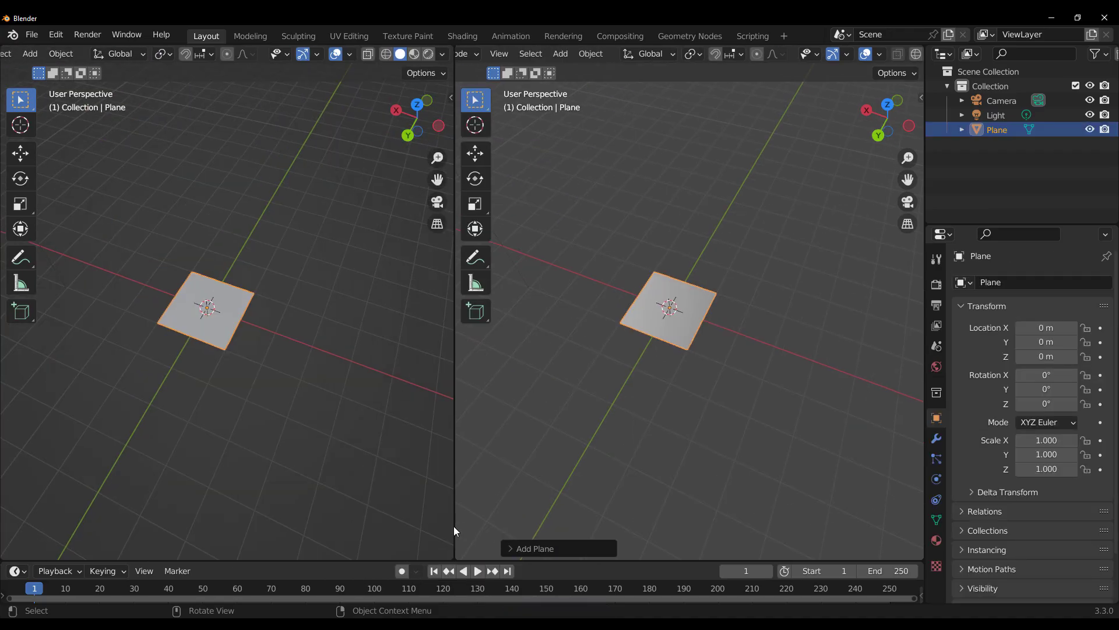
Step: Give the plane a new material in the Shader Editor
{"action": "left_click", "coordinate": [18, 54]}
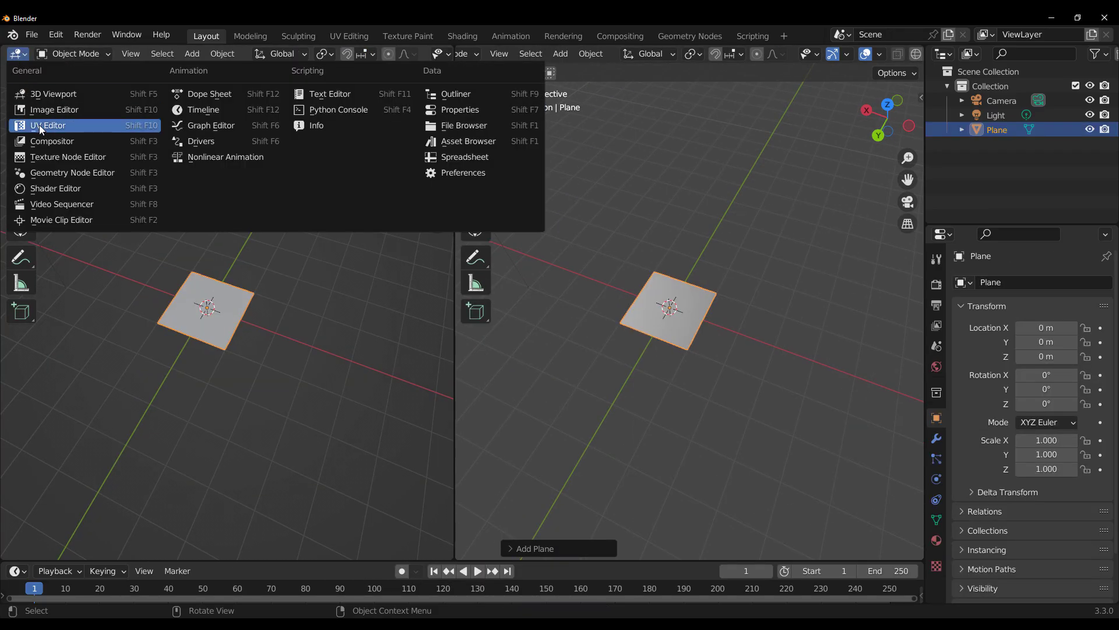
{"action": "left_click", "coordinate": [62, 188]}
{"action": "left_click", "coordinate": [353, 54]}
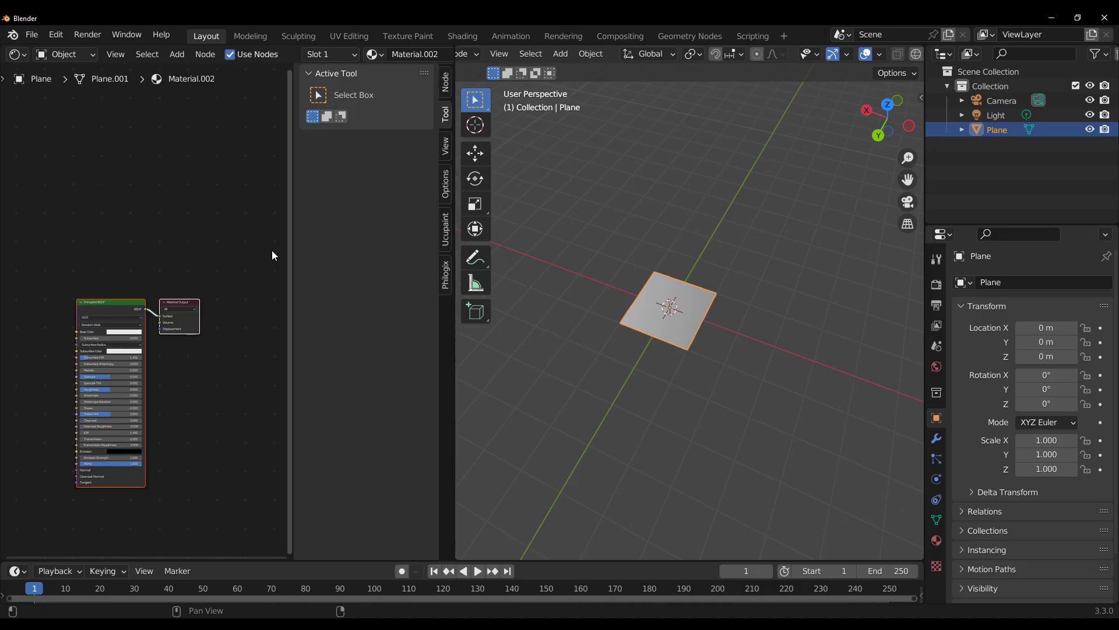
{"action": "left_click_drag", "start_coordinate": [294, 302], "coordinate": [443, 304]}
{"action": "scroll", "coordinate": [263, 372], "scroll_direction": "up", "scroll_amount": 4}
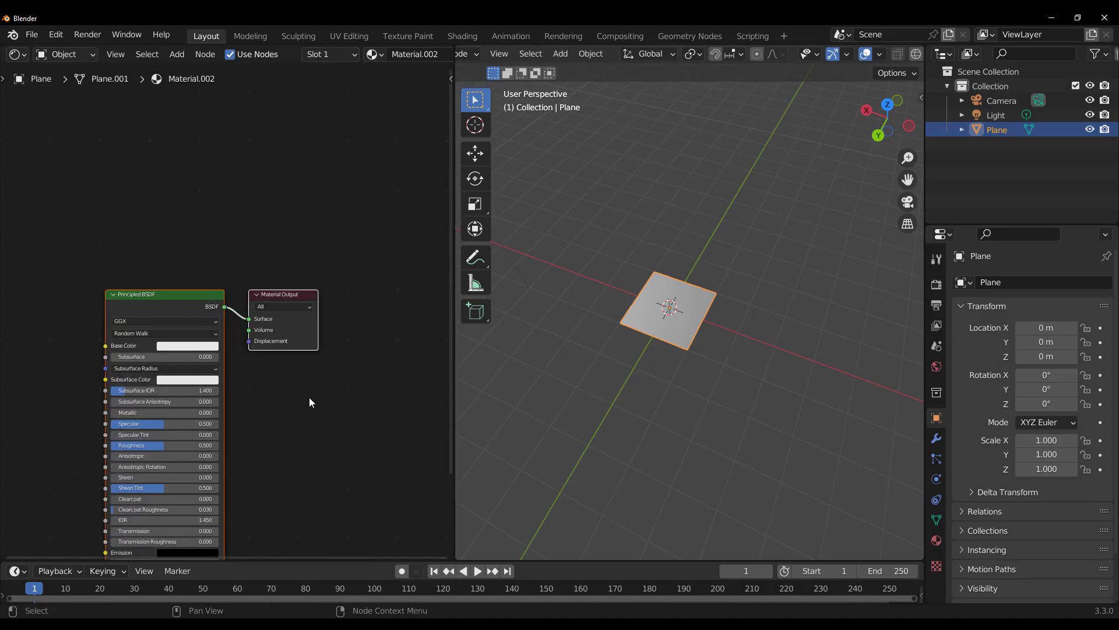
{"action": "scroll", "coordinate": [294, 377], "scroll_direction": "up", "scroll_amount": 3}
Step: Feed an Image Texture node using stone image 4 into the Principled BSDF's Base Color
{"action": "left_click_drag", "start_coordinate": [343, 363], "coordinate": [191, 309]}
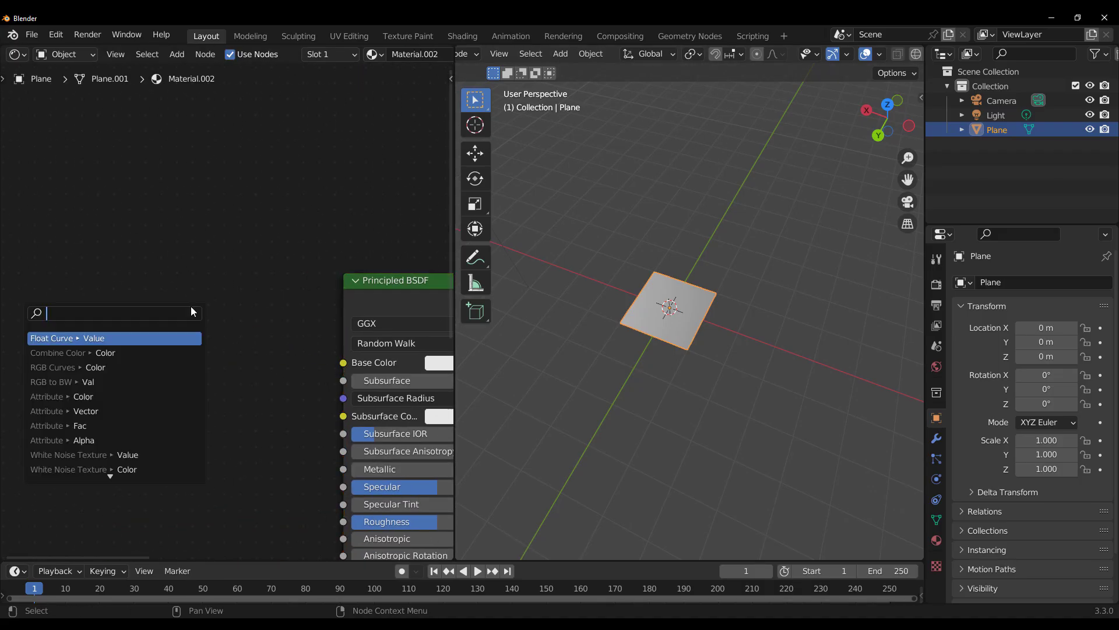
{"action": "type", "text": "image"}
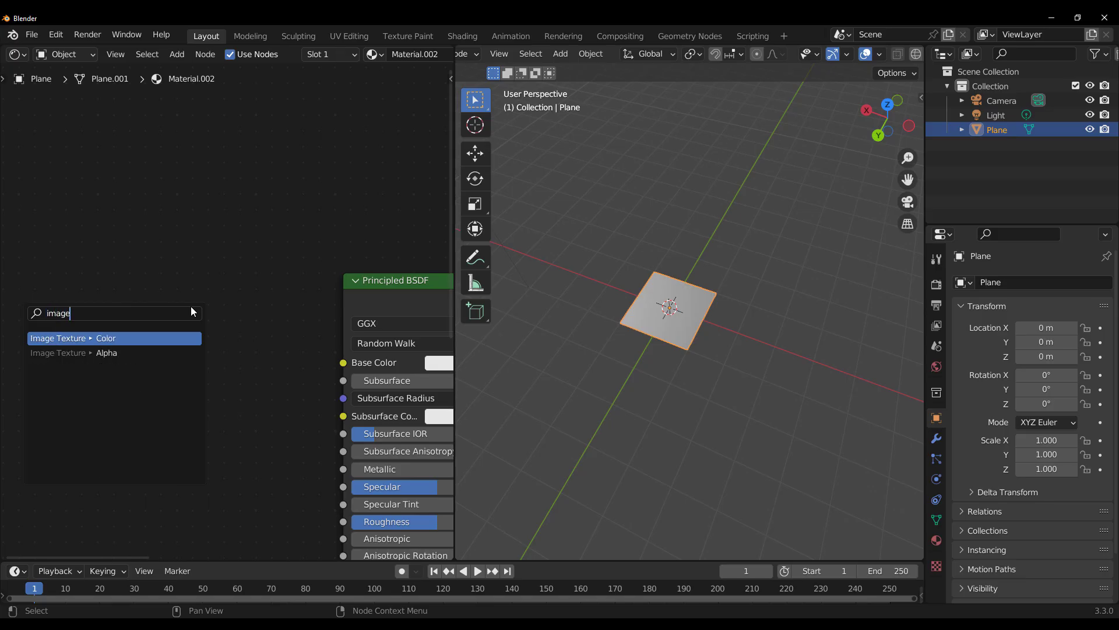
{"action": "key", "text": "Return"}
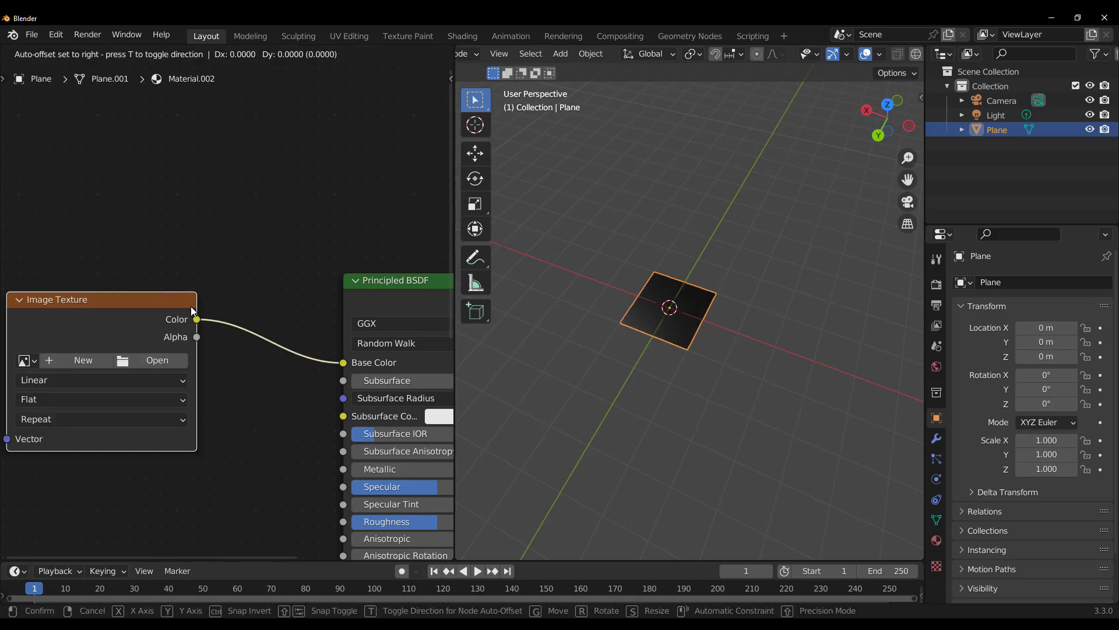
{"action": "left_click", "coordinate": [239, 308]}
{"action": "left_click", "coordinate": [73, 363]}
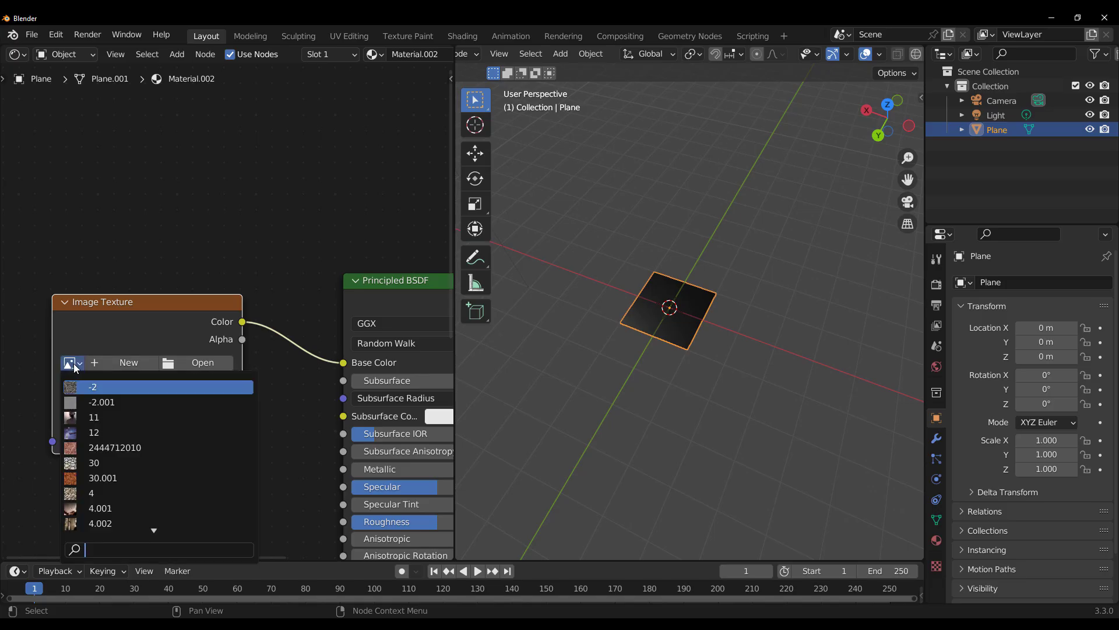
{"action": "left_click", "coordinate": [106, 496]}
{"action": "scroll", "coordinate": [711, 351], "scroll_direction": "up", "scroll_amount": 4}
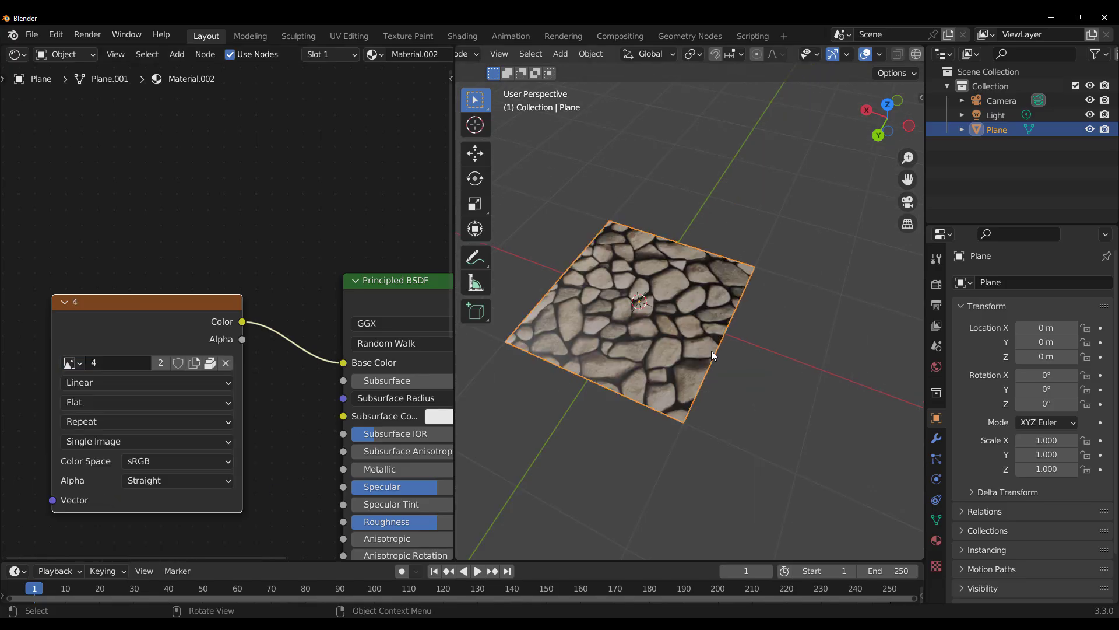
{"action": "middle_click_drag", "start_coordinate": [711, 351], "coordinate": [641, 314]}
{"action": "scroll", "coordinate": [635, 349], "scroll_direction": "down", "scroll_amount": 3}
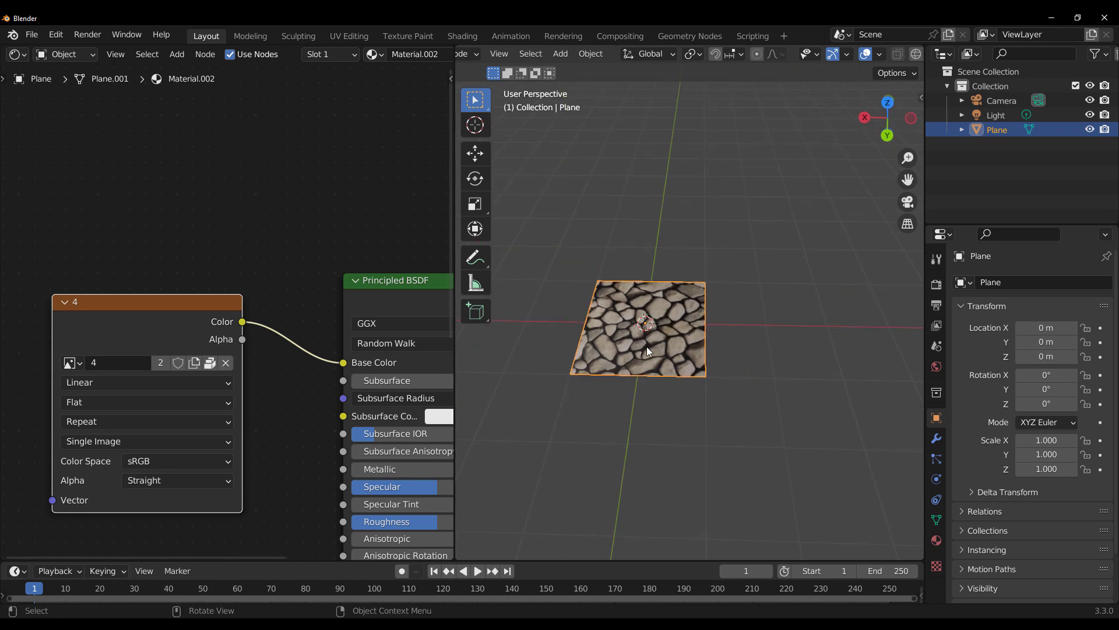
{"action": "left_click_drag", "start_coordinate": [456, 372], "coordinate": [202, 349]}
{"action": "middle_click_drag", "start_coordinate": [485, 299], "coordinate": [551, 333]}
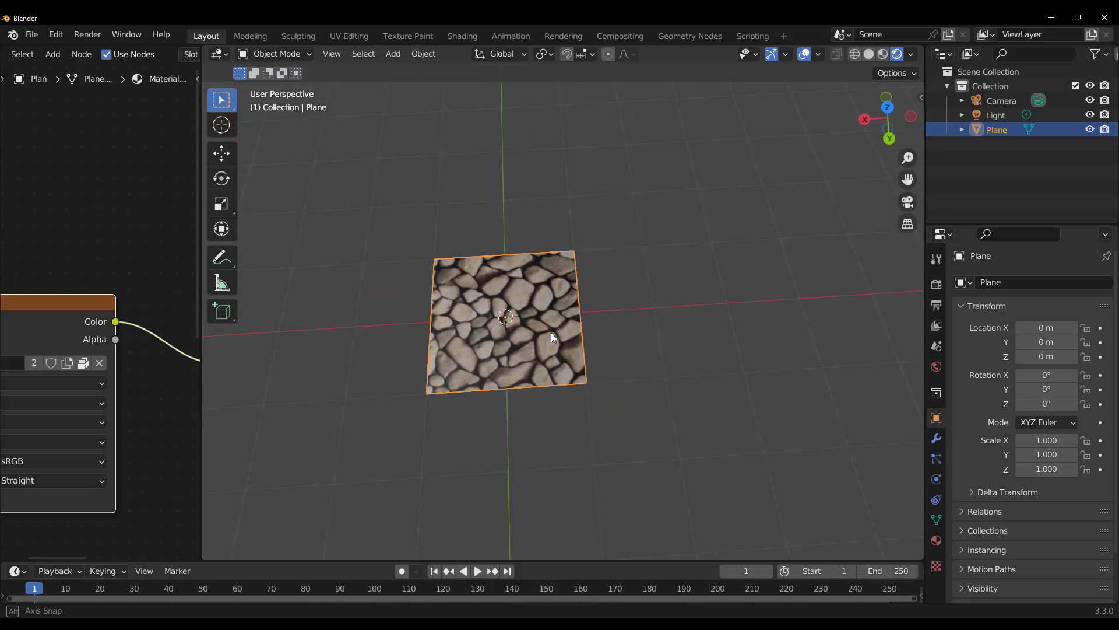
Step: In Edit Mode, extrude the plane's right edge along the X axis
{"action": "key", "text": "Tab"}
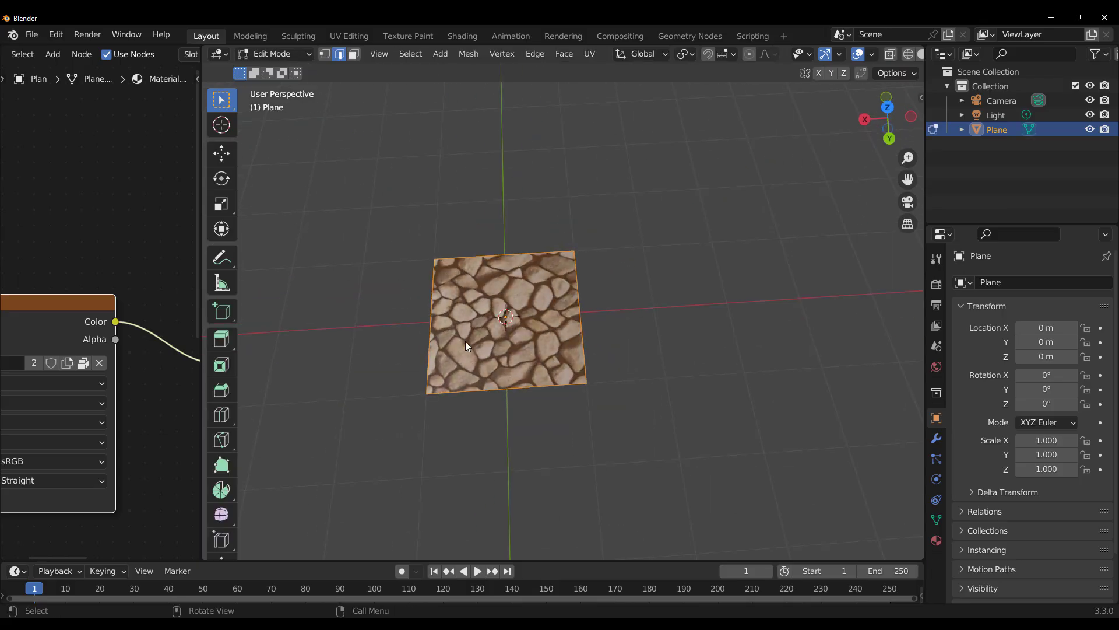
{"action": "left_click", "coordinate": [897, 75]}
{"action": "left_click", "coordinate": [633, 334]}
{"action": "key", "text": "e"}
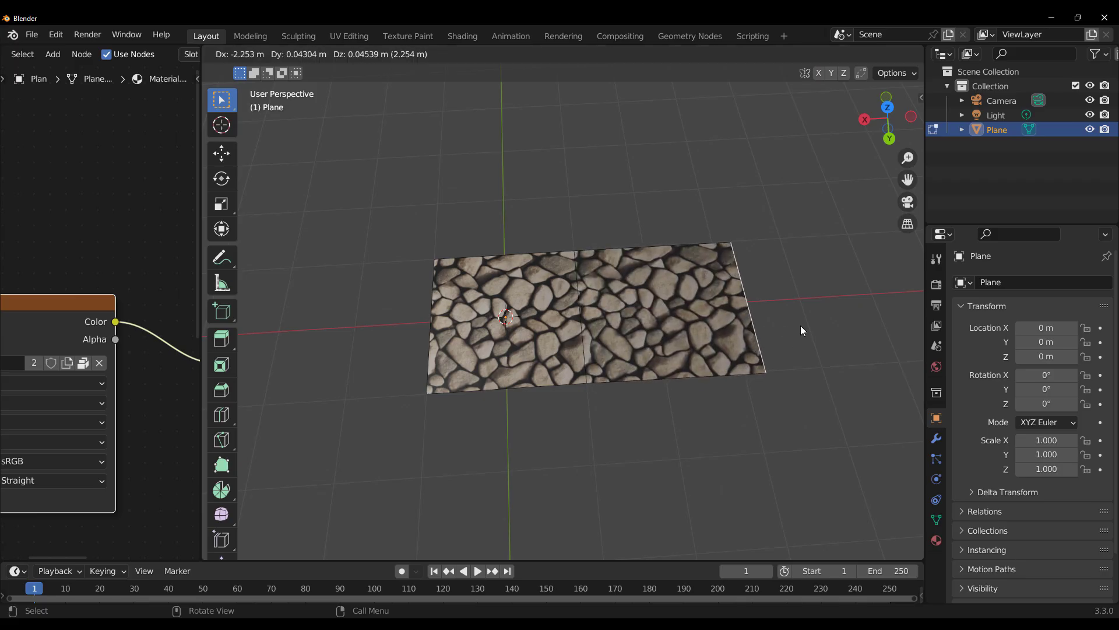
{"action": "key", "text": "x"}
{"action": "left_click", "coordinate": [884, 322]}
{"action": "scroll", "coordinate": [569, 352], "scroll_direction": "down", "scroll_amount": 2}
{"action": "middle_click_drag", "start_coordinate": [569, 352], "coordinate": [608, 347]}
Step: Extend the path by extruding its end edges into new faces, including a long arm up-right
{"action": "left_click", "coordinate": [583, 334]}
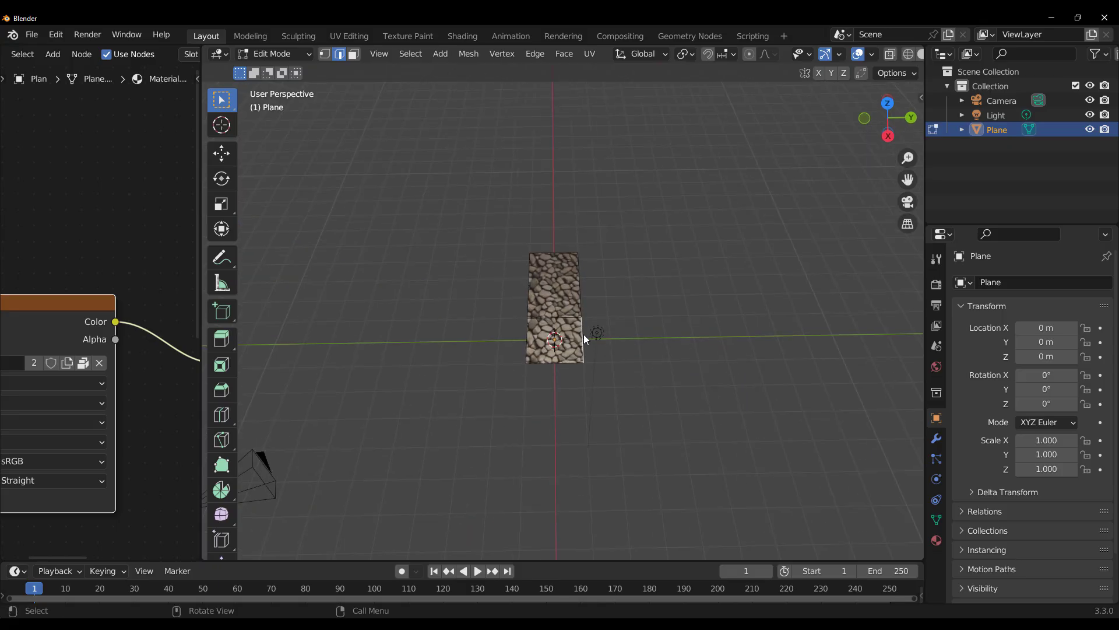
{"action": "key", "text": "e"}
{"action": "left_click", "coordinate": [764, 338]}
{"action": "middle_click_drag", "start_coordinate": [764, 338], "coordinate": [621, 295]}
{"action": "left_click", "coordinate": [634, 271]}
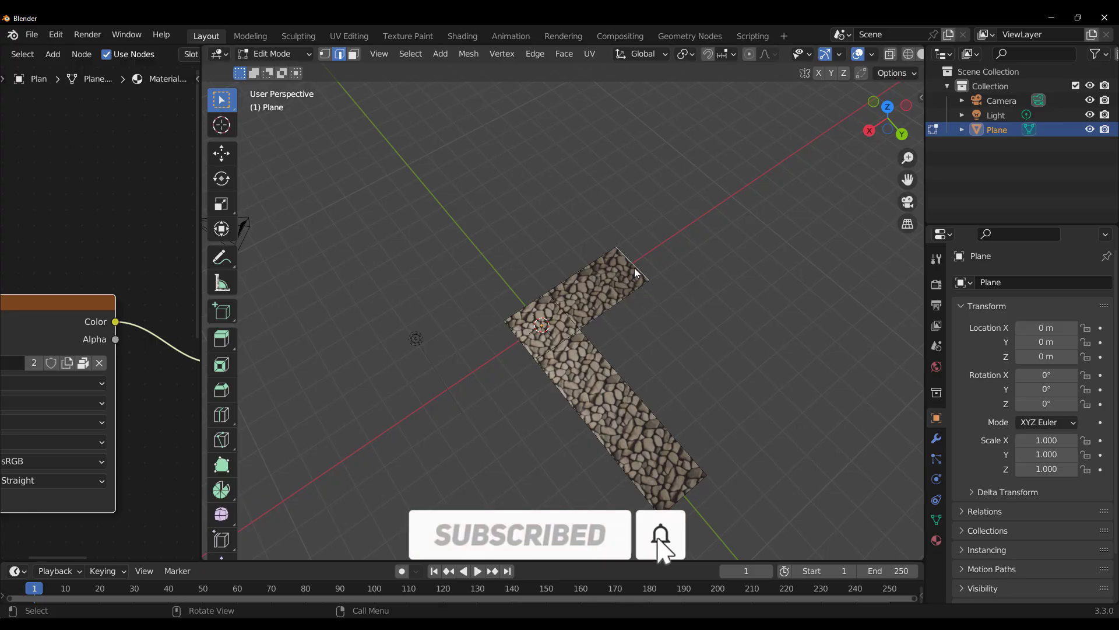
{"action": "key", "text": "e"}
{"action": "left_click", "coordinate": [746, 195]}
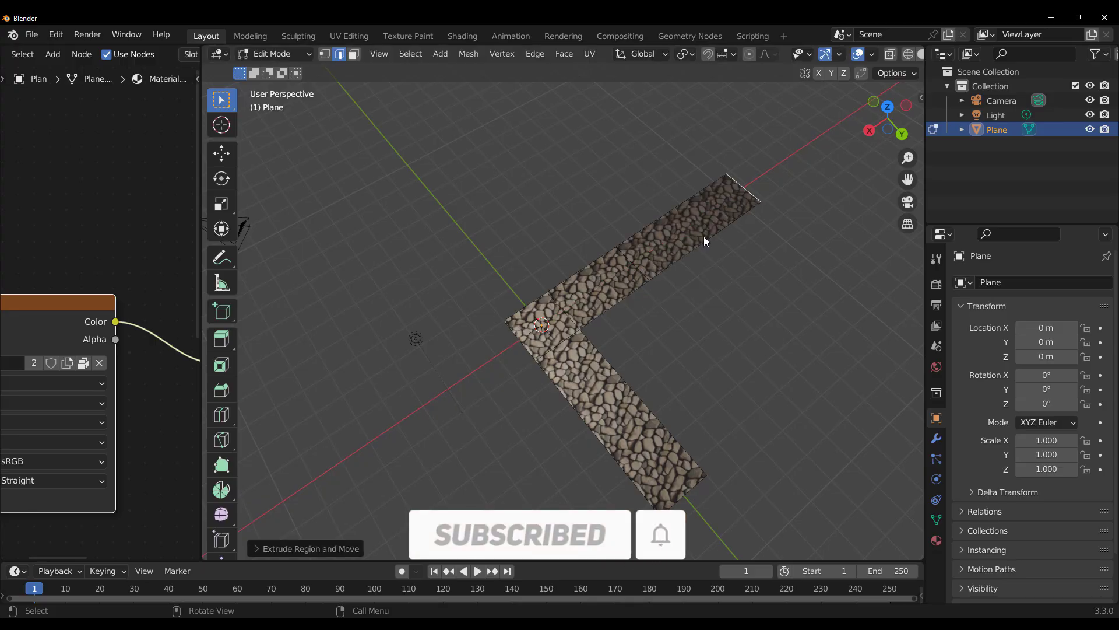
Step: Extrude the path's long outer edge into a wide strip
{"action": "left_click", "coordinate": [706, 236]}
{"action": "key", "text": "e"}
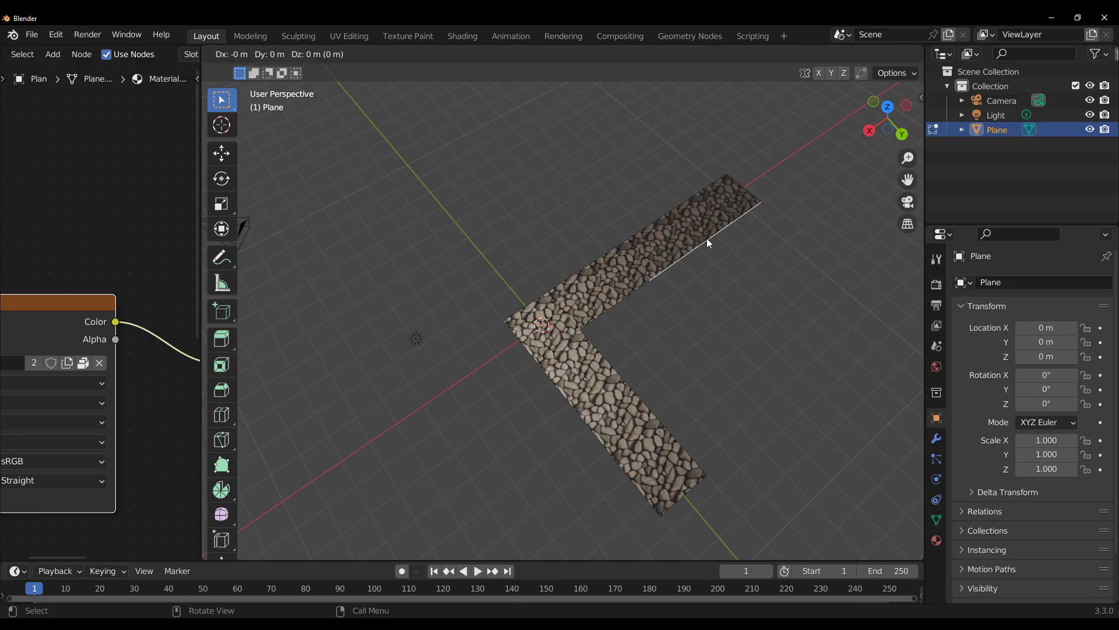
{"action": "left_click", "coordinate": [711, 410]}
{"action": "scroll", "coordinate": [711, 410], "scroll_direction": "up", "scroll_amount": 1}
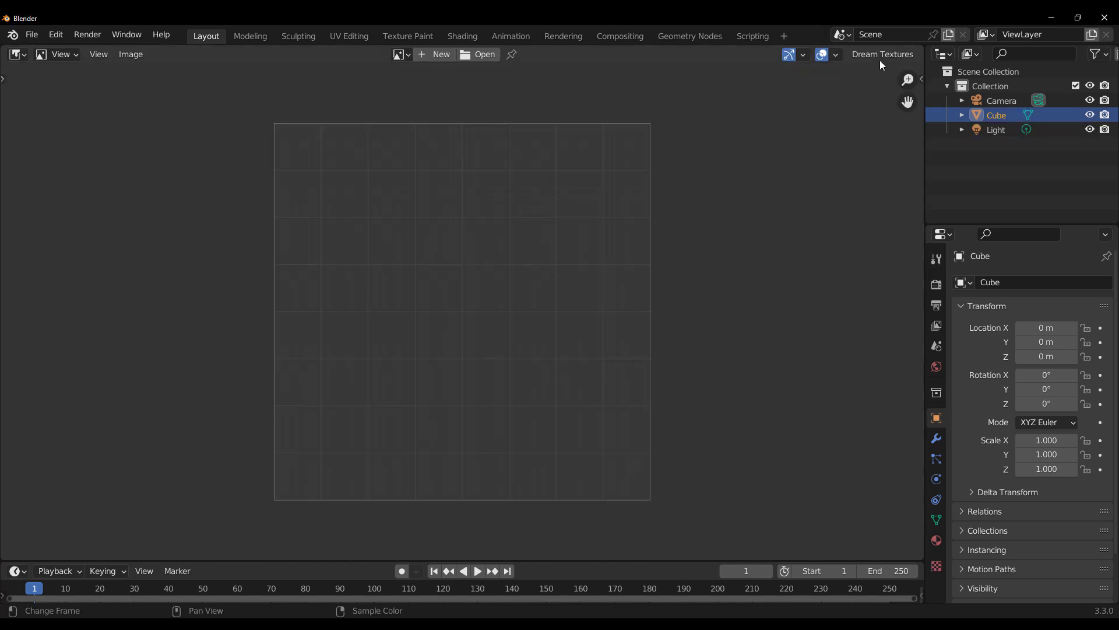
Step: Generate a seamless Dream Texture with the subject 'Tree Bark'
{"action": "left_click", "coordinate": [882, 55]}
{"action": "left_click", "coordinate": [892, 71]}
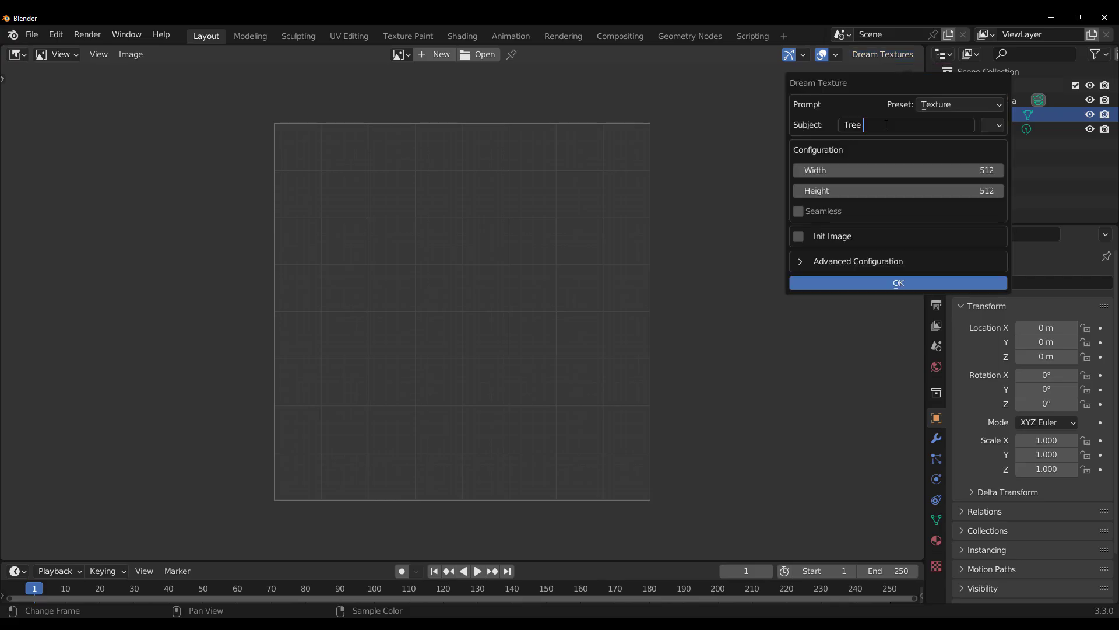
{"action": "type", "text": "Bark"}
{"action": "left_click", "coordinate": [823, 211]}
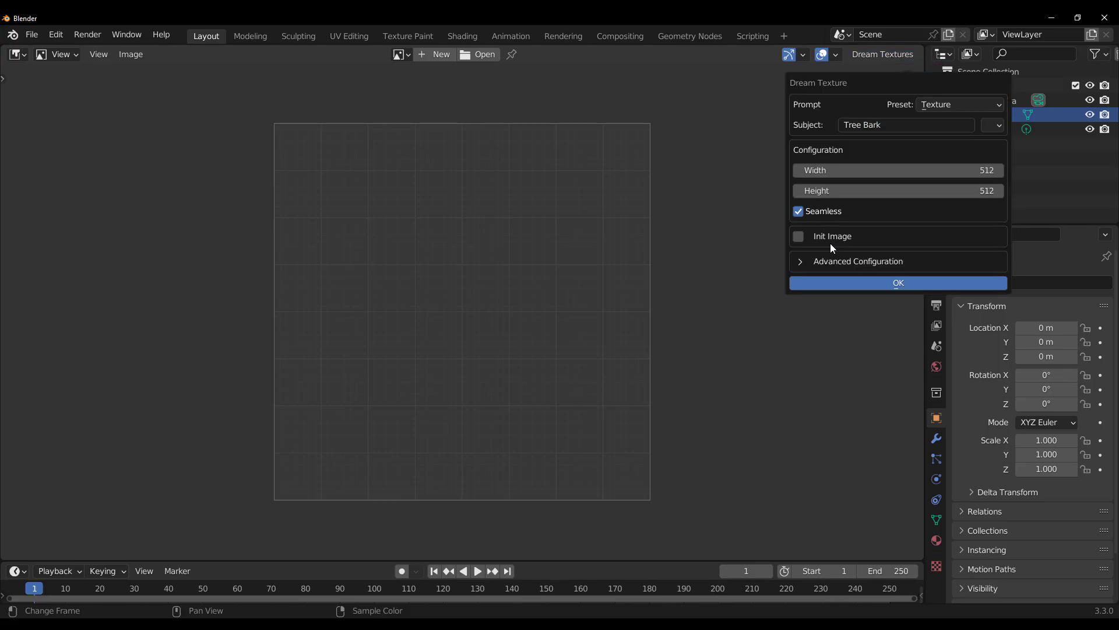
{"action": "left_click", "coordinate": [856, 285]}
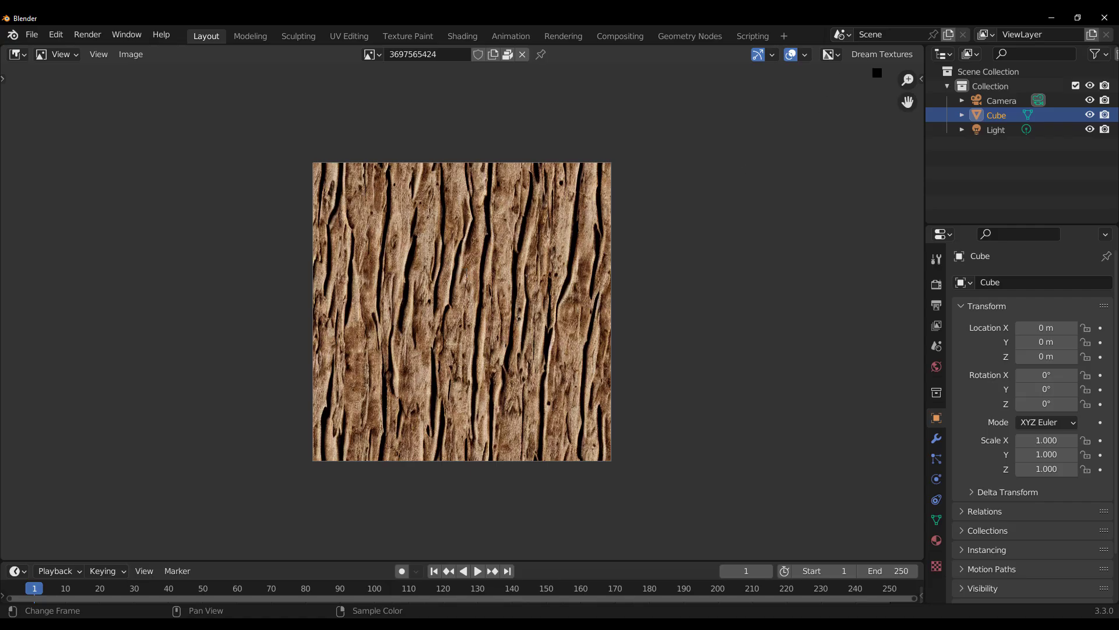
Step: Enable Repeat Image in the sidebar's View tab to check the bark tiling
{"action": "left_click", "coordinate": [918, 82]}
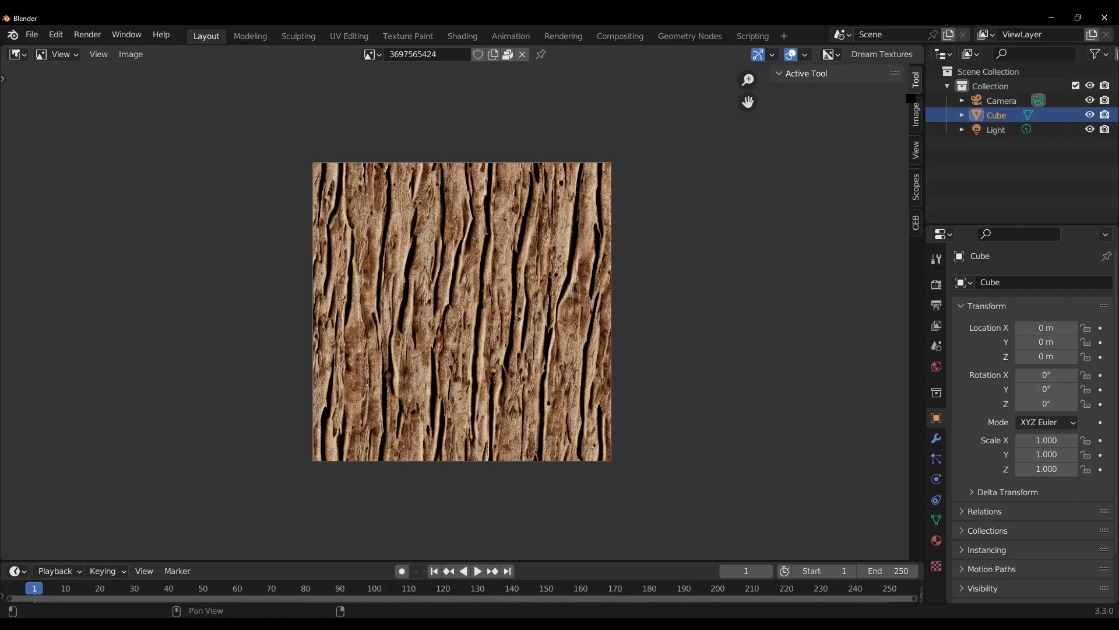
{"action": "left_click", "coordinate": [915, 150]}
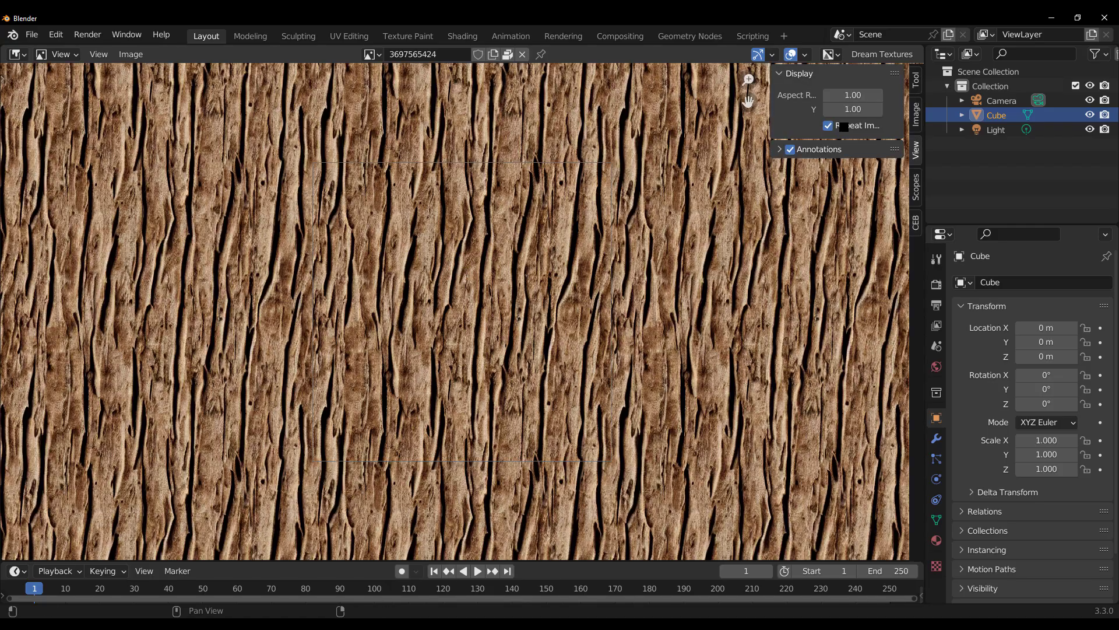
{"action": "left_click", "coordinate": [839, 126]}
{"action": "scroll", "coordinate": [587, 271], "scroll_direction": "up", "scroll_amount": 1}
{"action": "scroll", "coordinate": [587, 271], "scroll_direction": "down", "scroll_amount": 3}
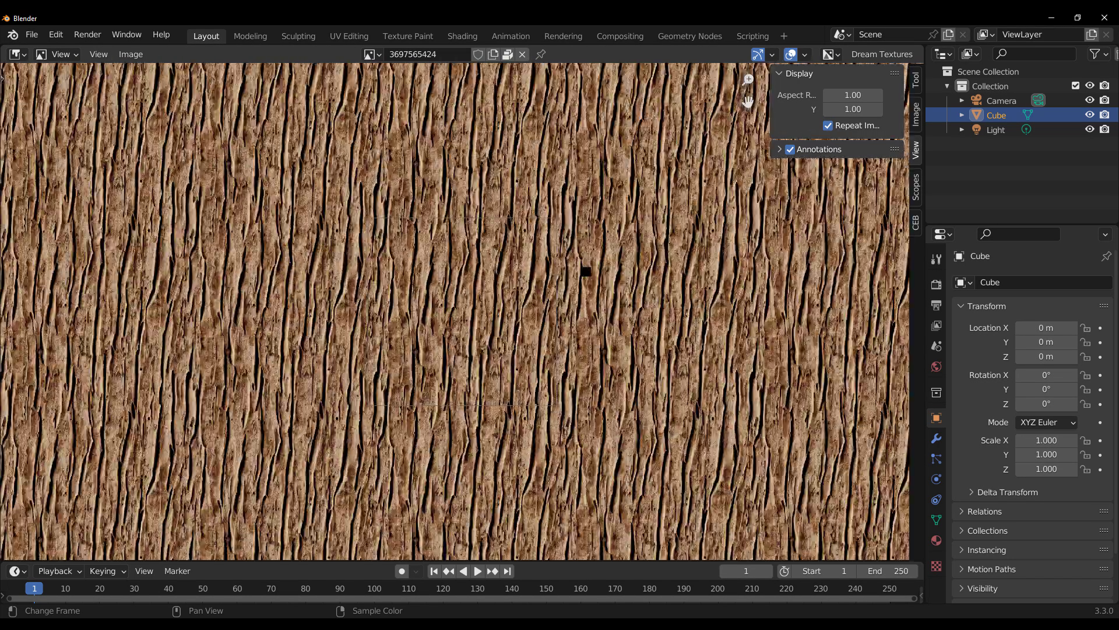
Step: Generate a seamless texture with the subject 'Roof Tiles'
{"action": "left_click", "coordinate": [886, 58]}
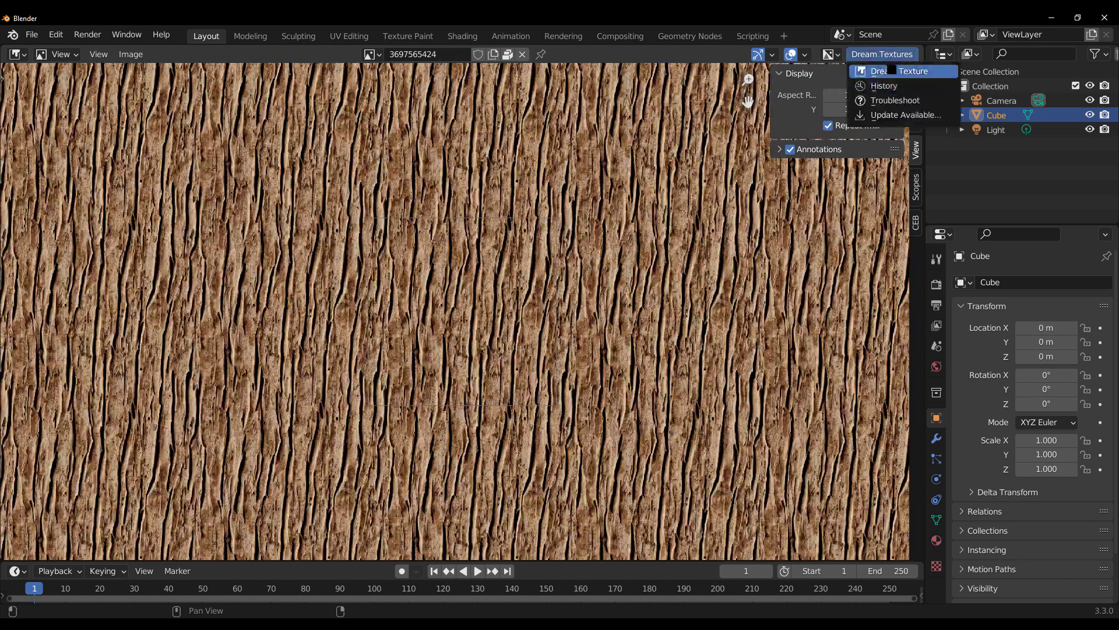
{"action": "left_click", "coordinate": [887, 73]}
{"action": "left_click", "coordinate": [892, 118]}
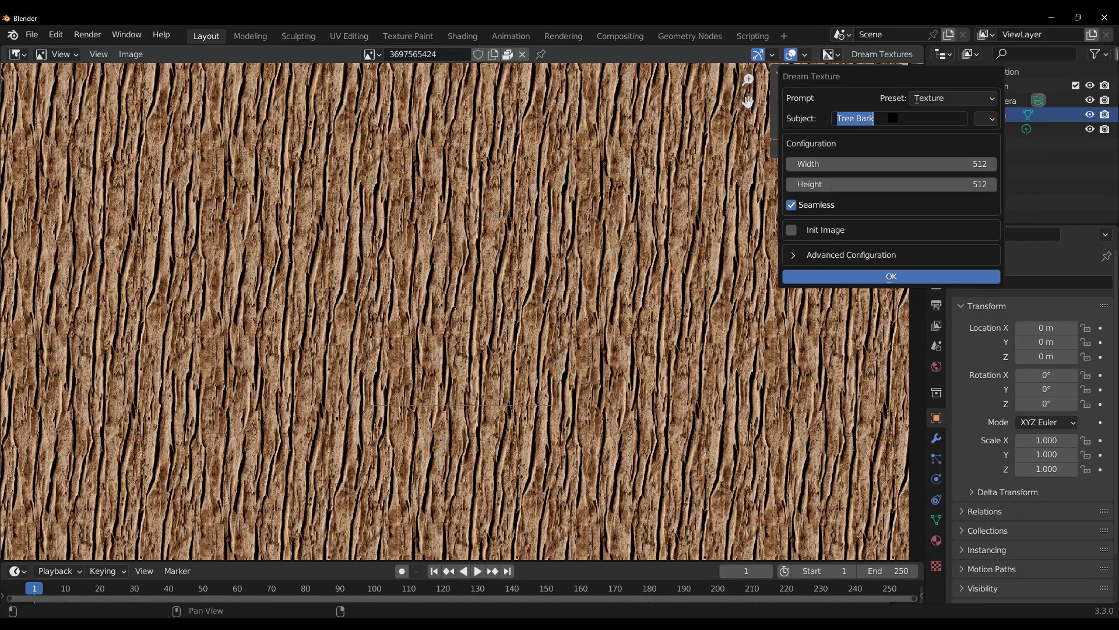
{"action": "type", "text": "Roof Tiles"}
{"action": "key", "text": "Return"}
{"action": "left_click", "coordinate": [915, 278]}
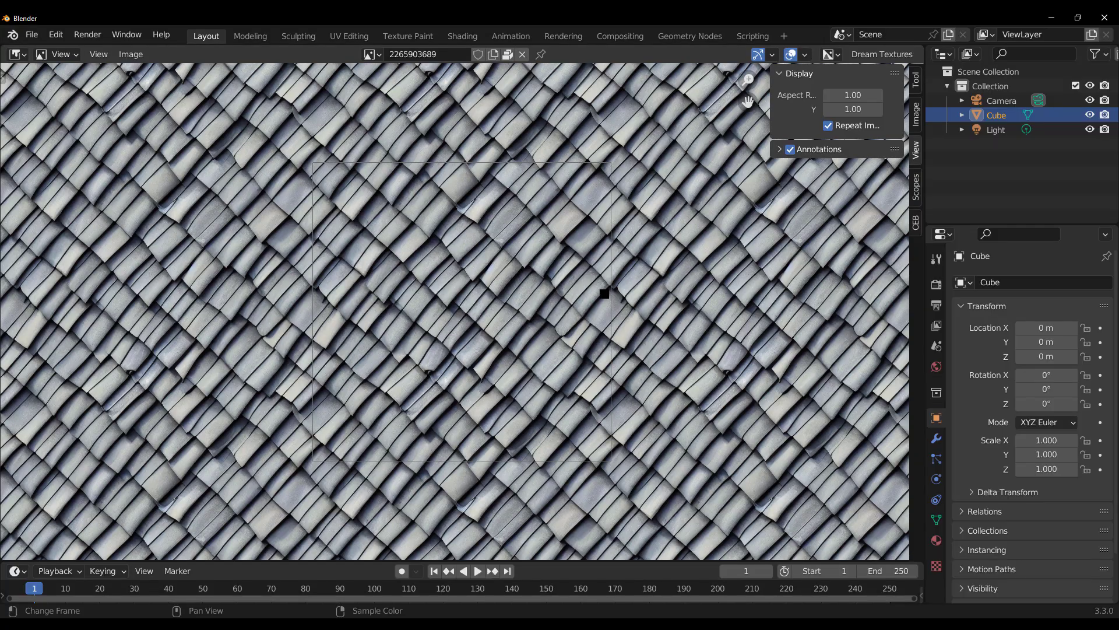
Step: Regenerate the roof tiles texture with seed -11 under Advanced Configuration
{"action": "left_click", "coordinate": [882, 55]}
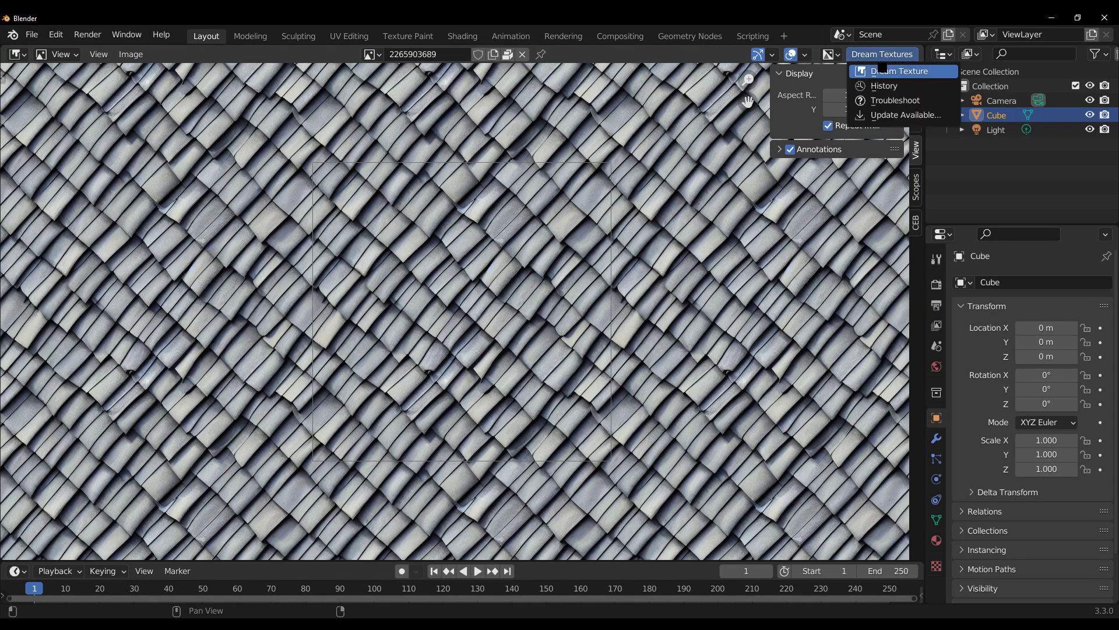
{"action": "left_click", "coordinate": [882, 68]}
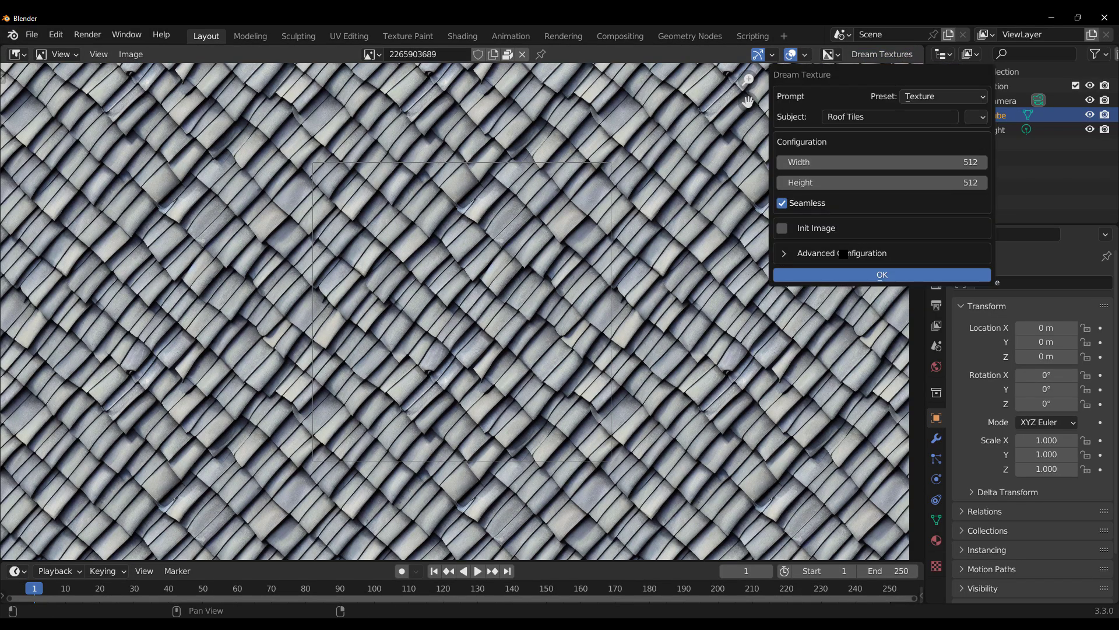
{"action": "left_click", "coordinate": [788, 255]}
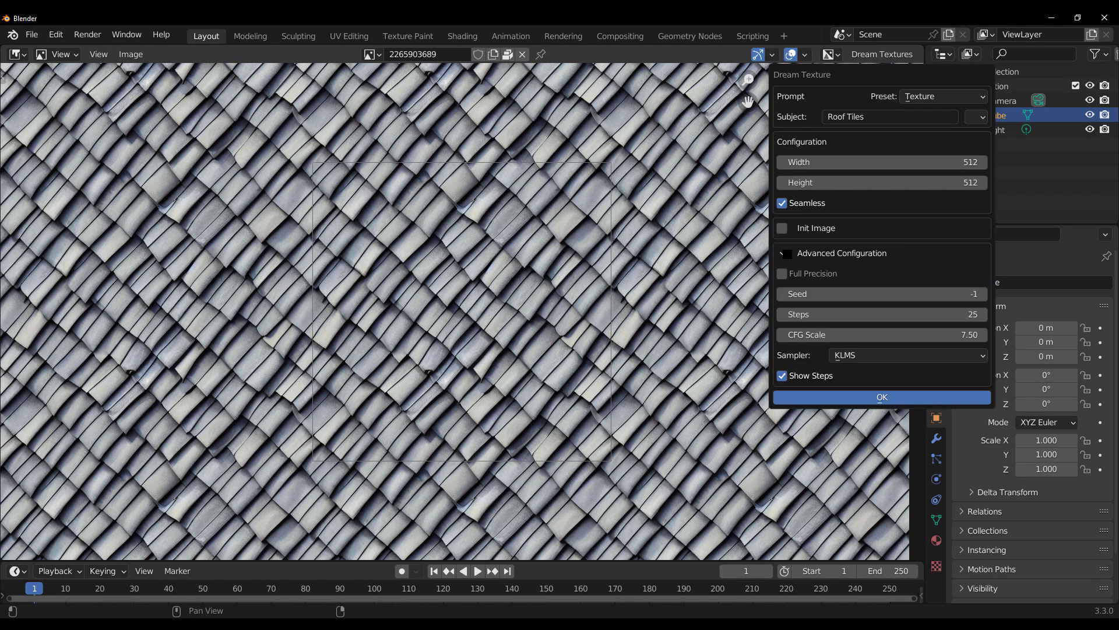
{"action": "left_click", "coordinate": [865, 294]}
{"action": "type", "text": "-11"}
{"action": "key", "text": "Return"}
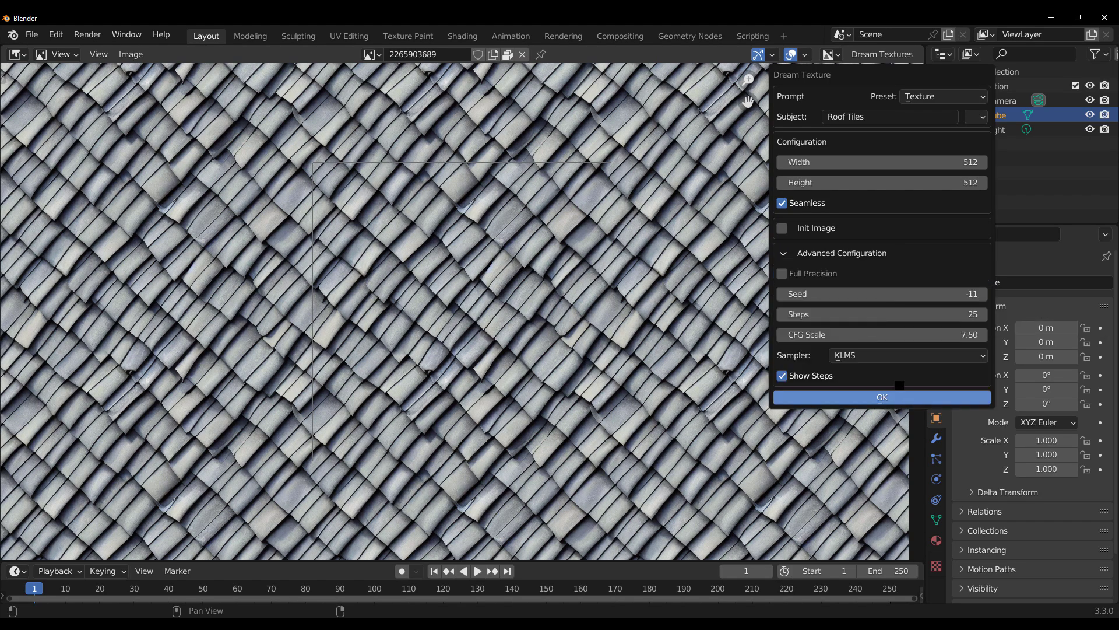
{"action": "left_click", "coordinate": [899, 354]}
{"action": "left_click", "coordinate": [859, 399]}
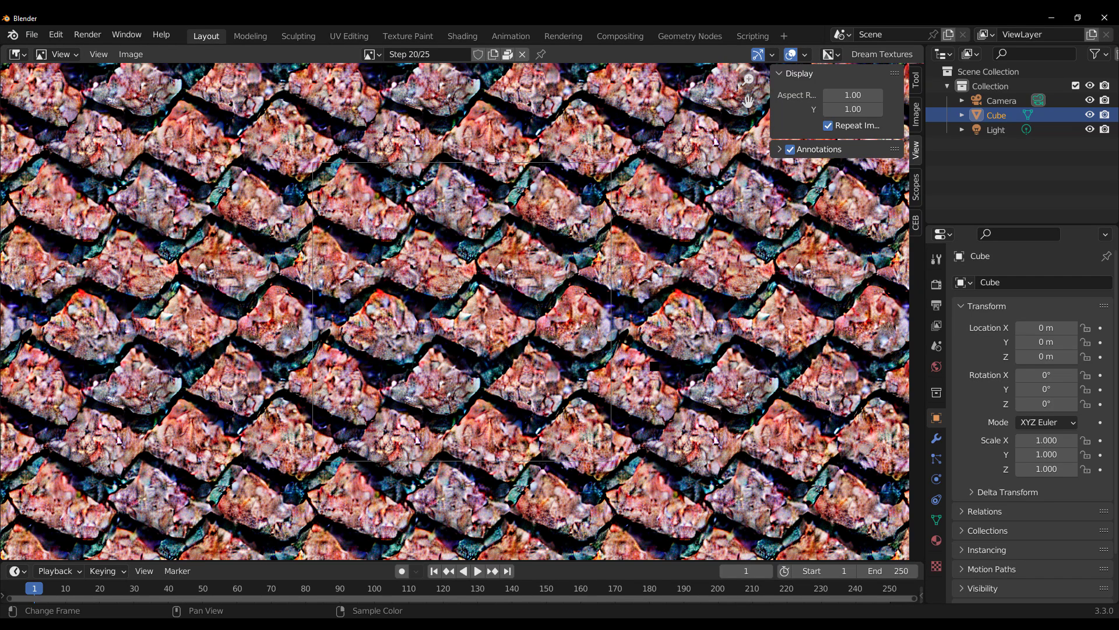
Step: Generate another roof tiles texture and tile it across the image view
{"action": "scroll", "coordinate": [470, 312], "scroll_direction": "down", "scroll_amount": 1}
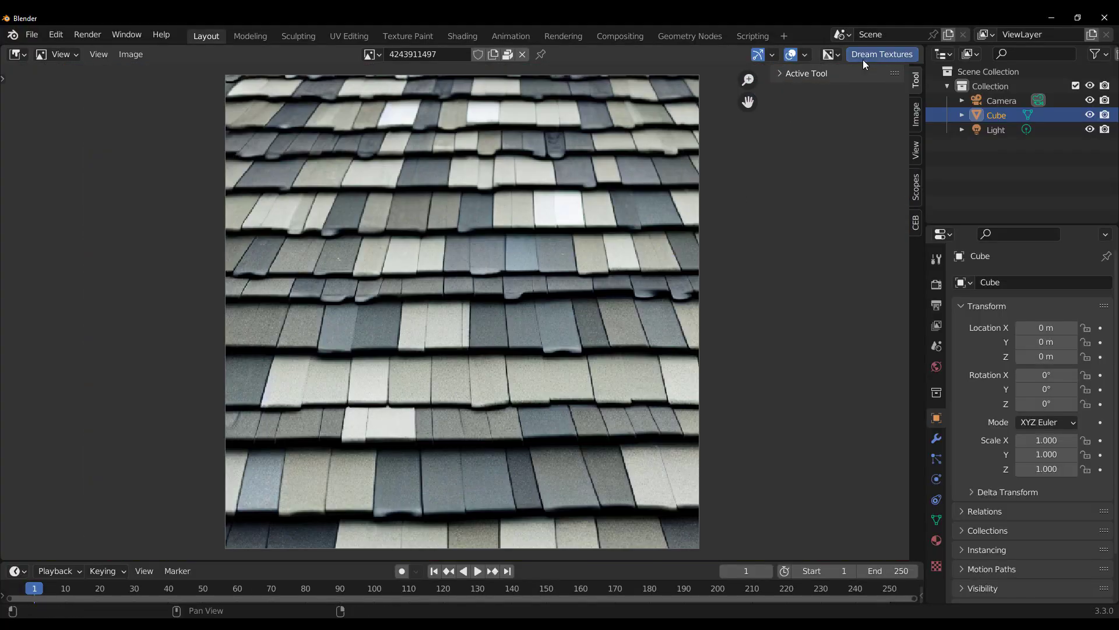
{"action": "left_click", "coordinate": [864, 56]}
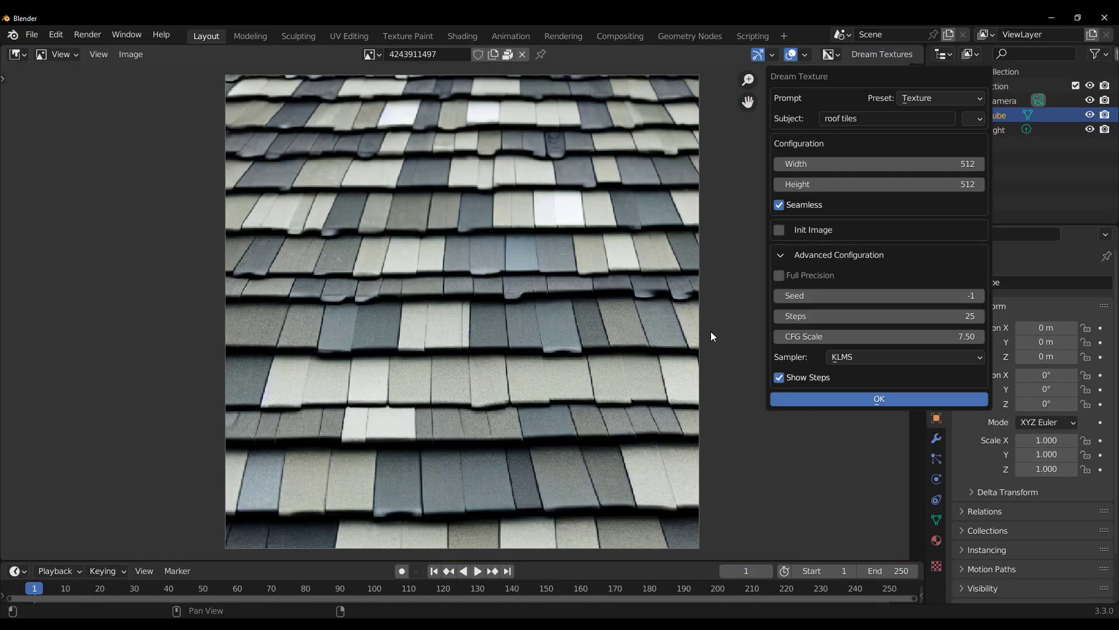
{"action": "left_click", "coordinate": [816, 399]}
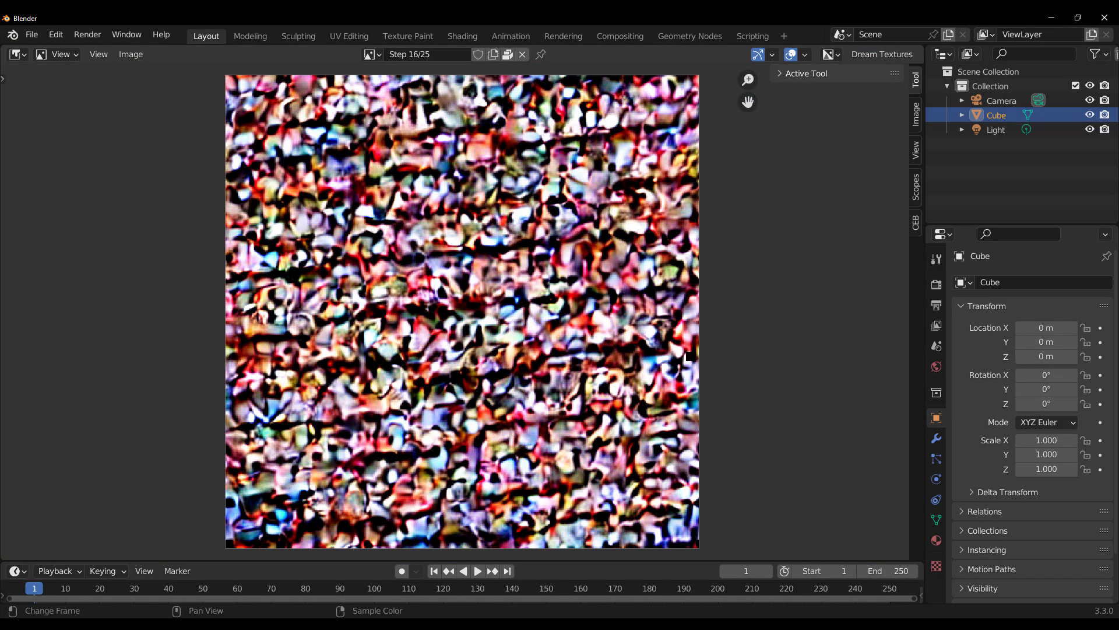
{"action": "left_click", "coordinate": [916, 150]}
{"action": "left_click", "coordinate": [828, 125]}
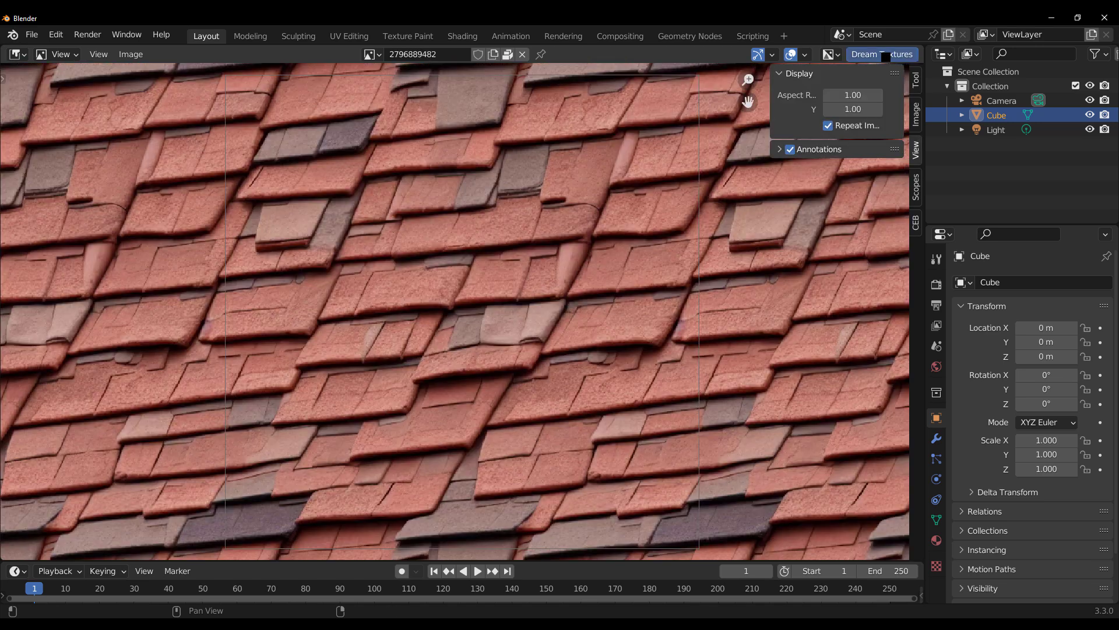
Step: Generate a new texture with the subject 'tiles floor'
{"action": "left_click", "coordinate": [885, 54]}
{"action": "left_click", "coordinate": [885, 71]}
{"action": "left_click", "coordinate": [884, 122]}
{"action": "type", "text": "mosaic"}
{"action": "key", "text": "ctrl+BackSpace"}
{"action": "type", "text": "tiles floor"}
{"action": "left_click", "coordinate": [874, 405]}
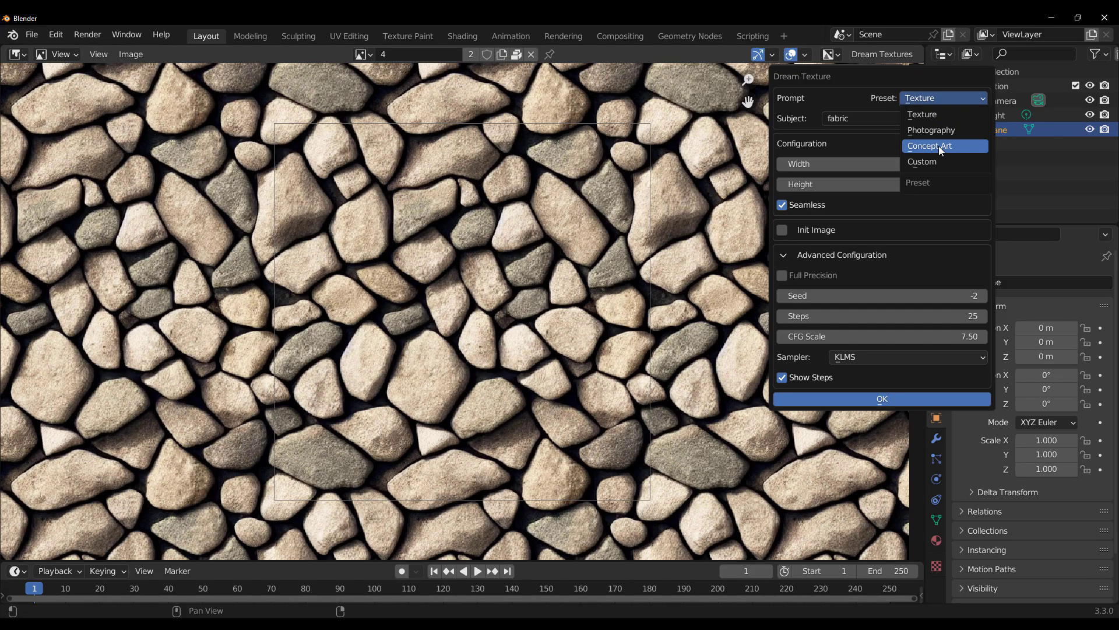
Step: Generate a Photography-preset, Full Color film image of a 'maple bottle on a table'
{"action": "left_click", "coordinate": [933, 130]}
{"action": "left_click", "coordinate": [882, 121]}
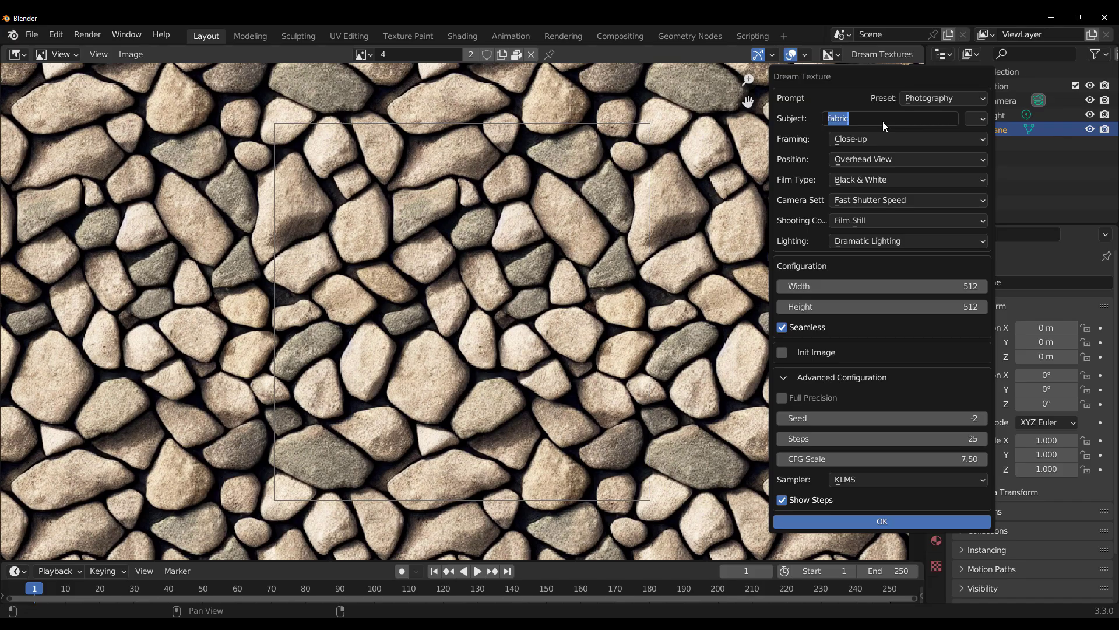
{"action": "type", "text": "maple bottle on a table"}
{"action": "left_click", "coordinate": [905, 186]}
{"action": "left_click", "coordinate": [904, 191]}
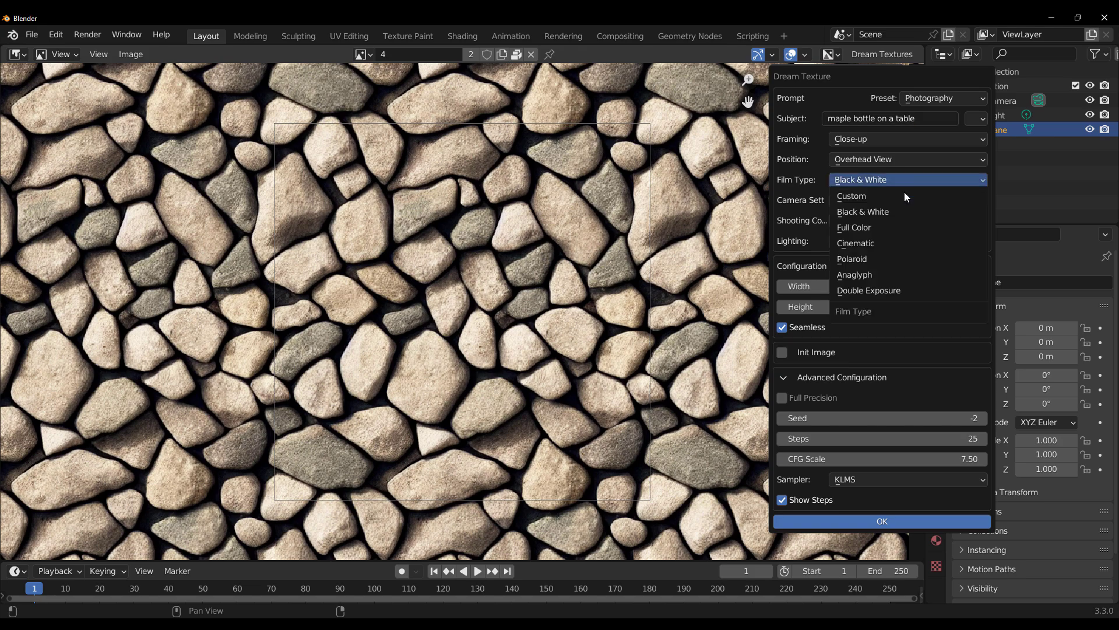
{"action": "left_click", "coordinate": [902, 228]}
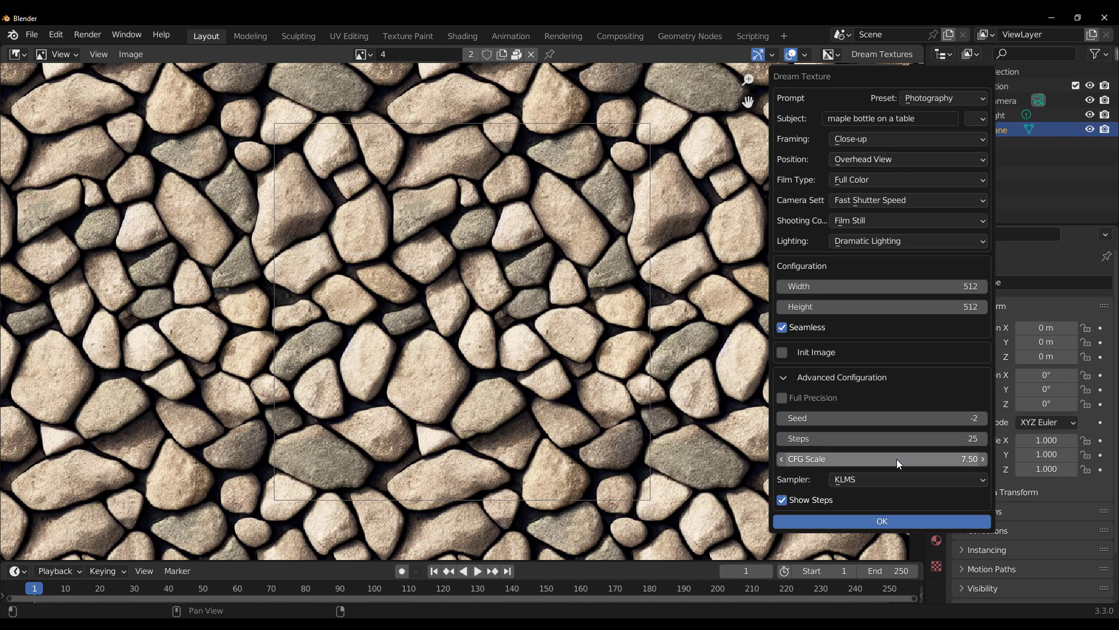
{"action": "left_click", "coordinate": [880, 523]}
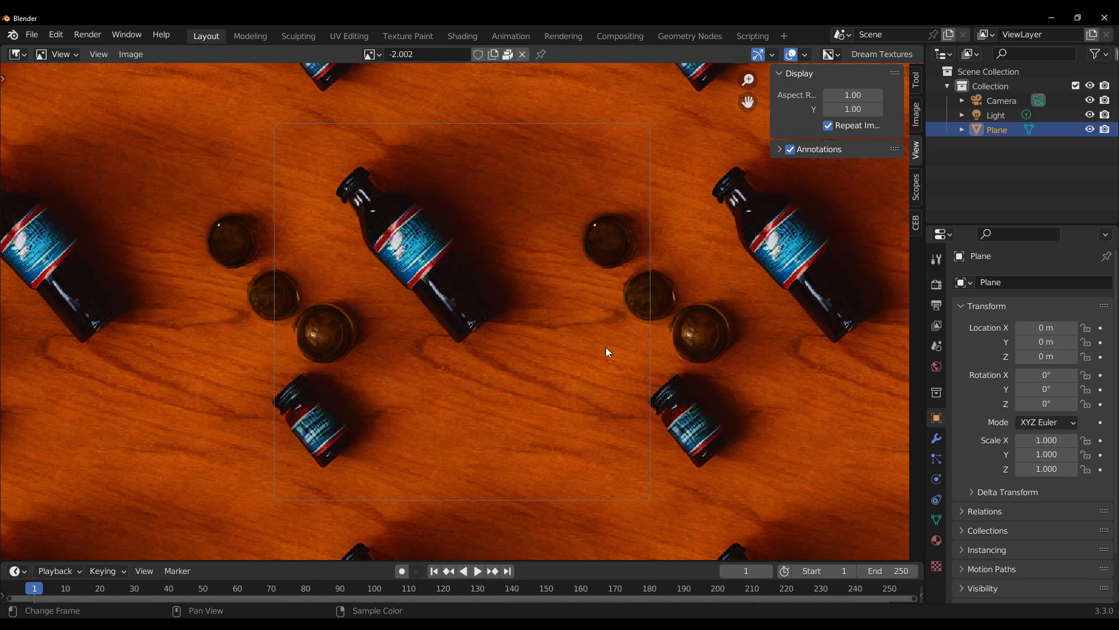
Step: Regenerate the maple bottle photo with Seamless off and Position set to Low Angle
{"action": "left_click", "coordinate": [903, 54]}
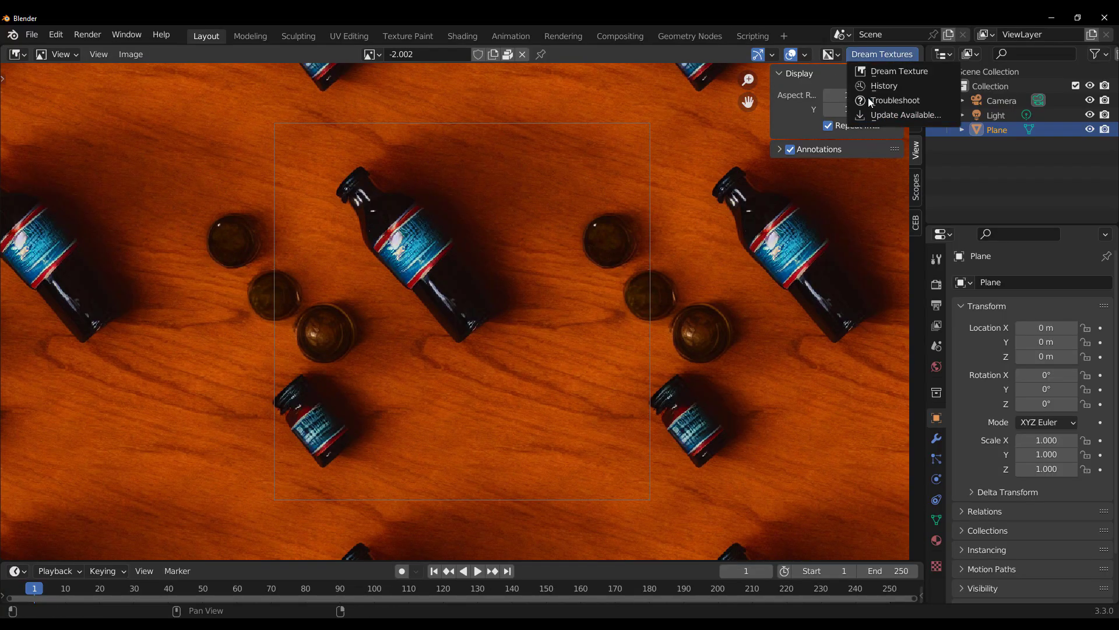
{"action": "left_click", "coordinate": [882, 69]}
{"action": "left_click", "coordinate": [788, 325]}
{"action": "left_click", "coordinate": [891, 159]}
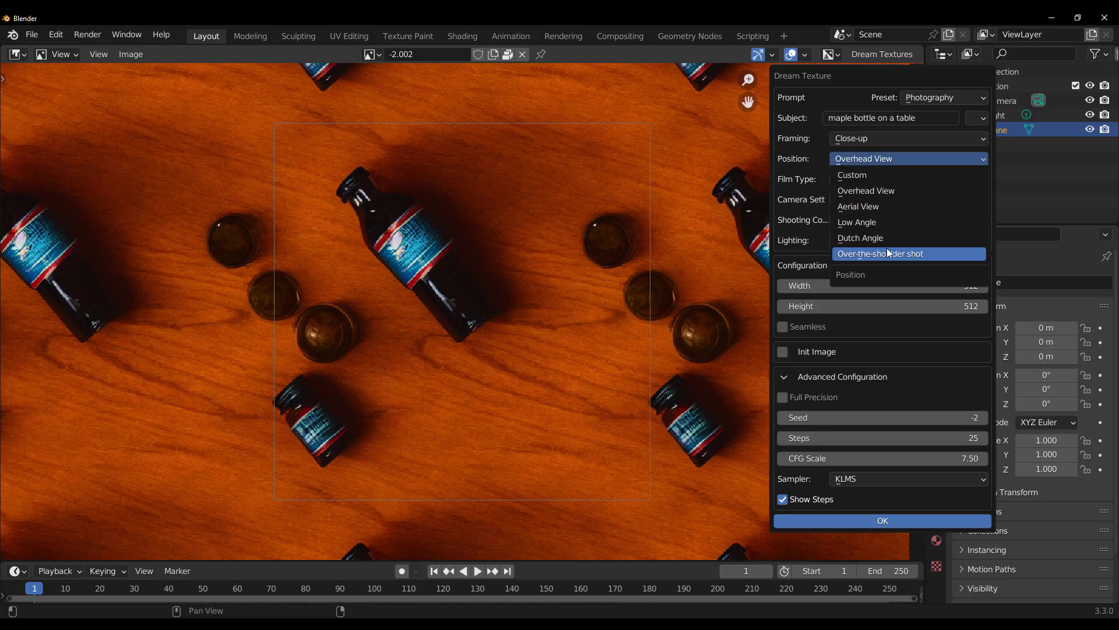
{"action": "left_click", "coordinate": [881, 217]}
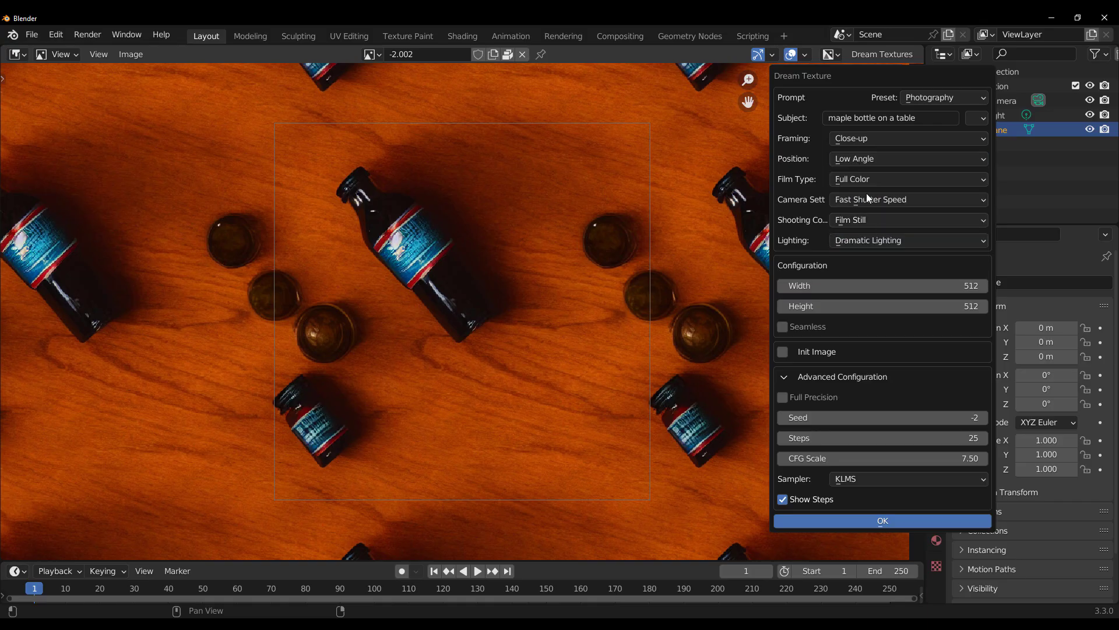
{"action": "left_click", "coordinate": [901, 521]}
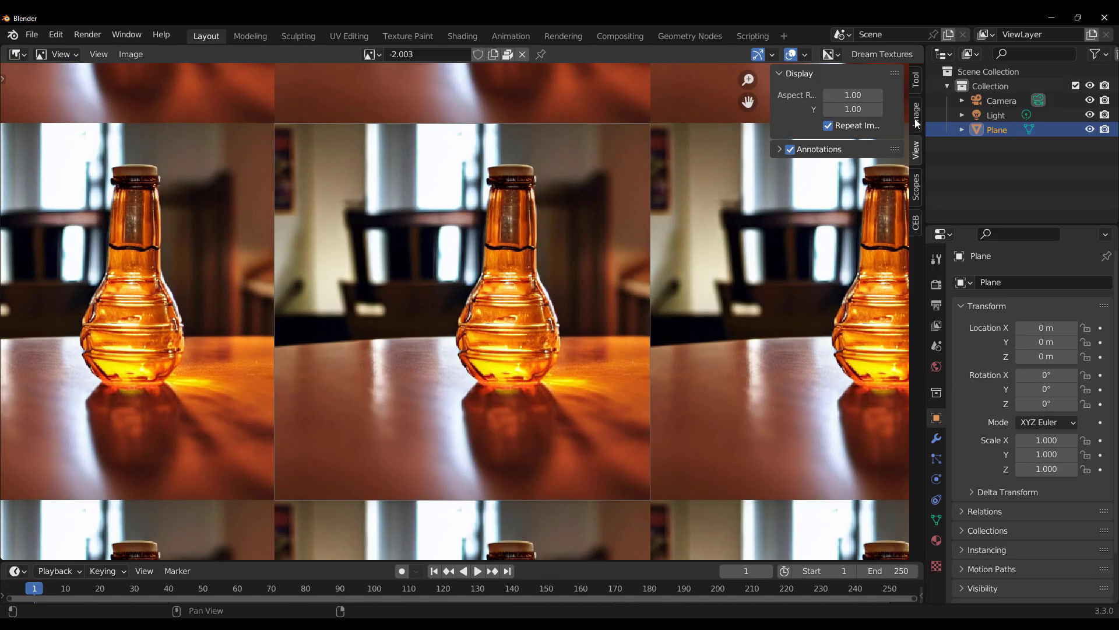
Step: Turn off Repeat Image so the bottle photo shows once
{"action": "left_click", "coordinate": [834, 126]}
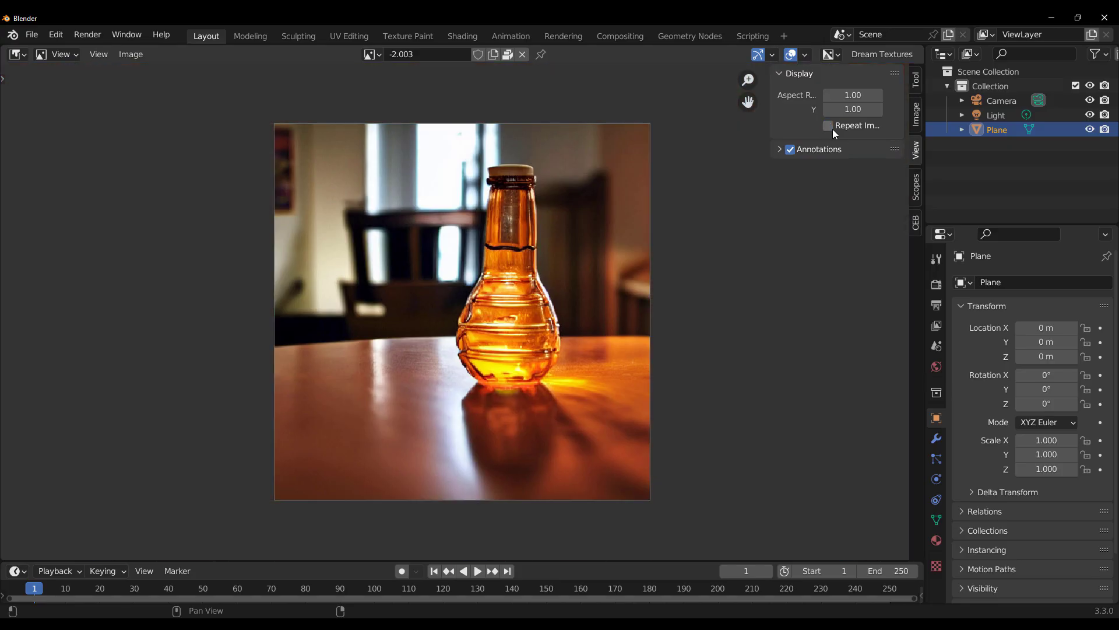
{"action": "scroll", "coordinate": [495, 257], "scroll_direction": "down", "scroll_amount": 5}
{"action": "scroll", "coordinate": [502, 260], "scroll_direction": "up", "scroll_amount": 9}
{"action": "scroll", "coordinate": [522, 264], "scroll_direction": "down", "scroll_amount": 4}
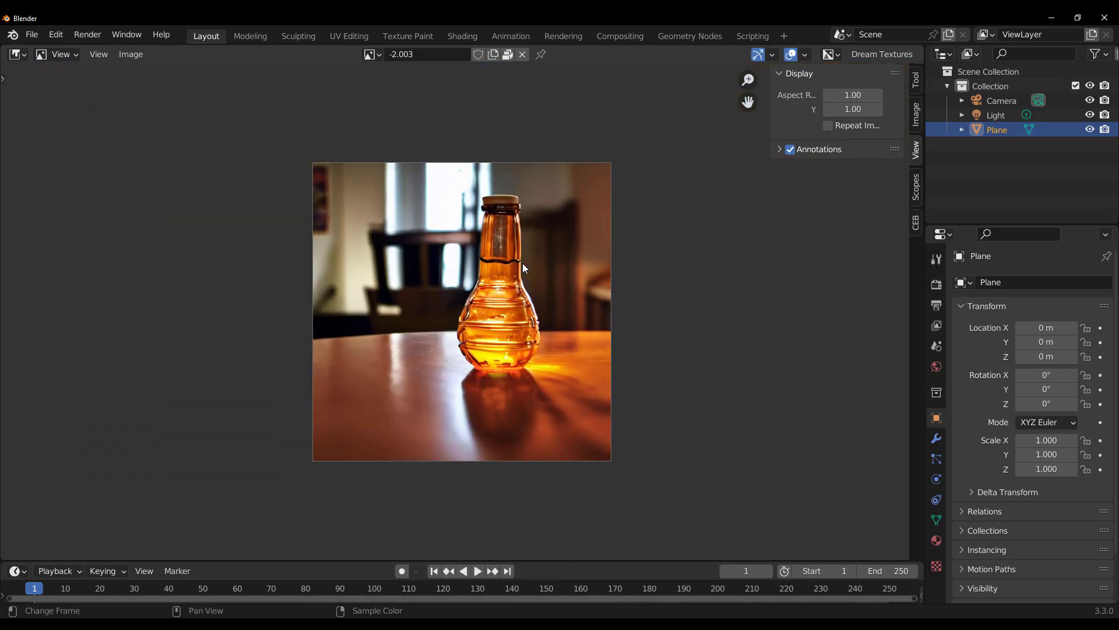
Step: Generate a Dream Texture with the subject 'mechanical bug on a wooden table'
{"action": "left_click", "coordinate": [872, 51]}
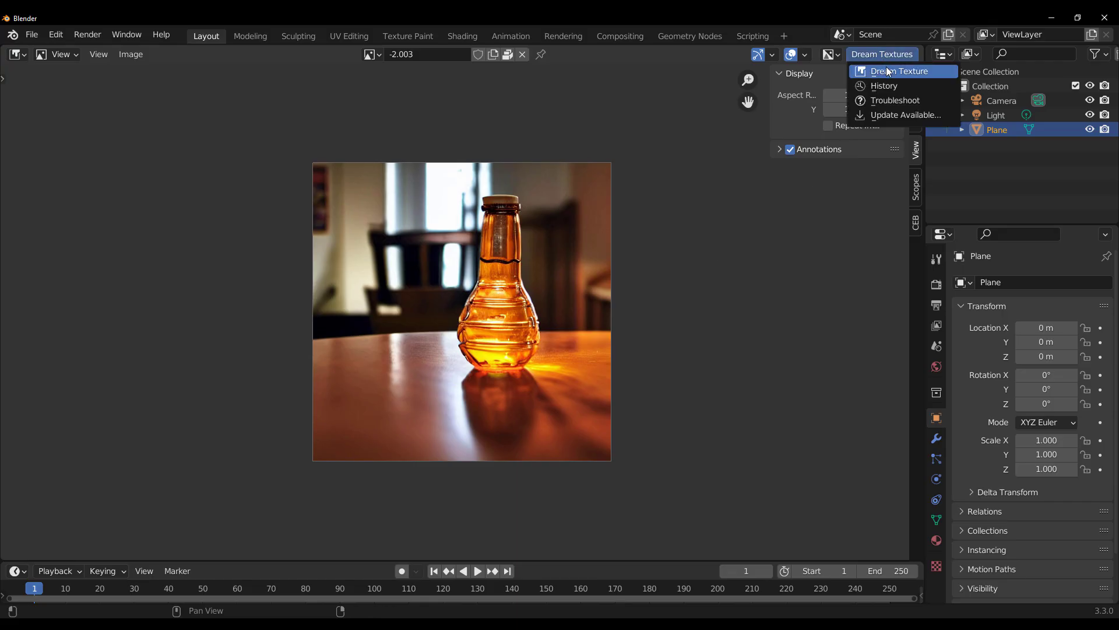
{"action": "left_click", "coordinate": [886, 69]}
{"action": "left_click", "coordinate": [918, 116]}
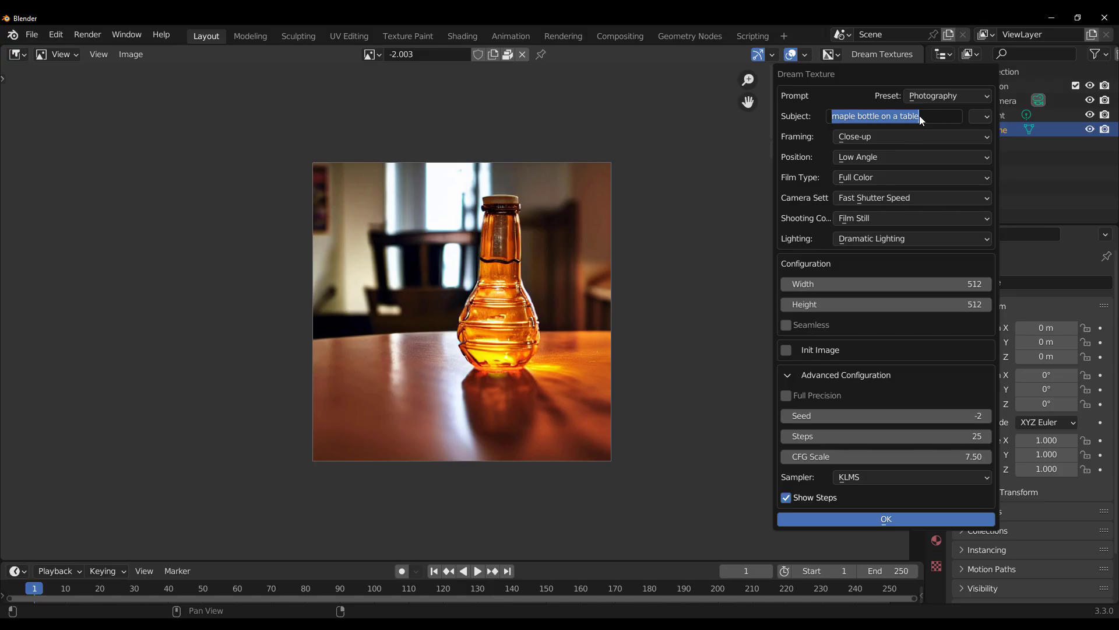
{"action": "type", "text": "mec"}
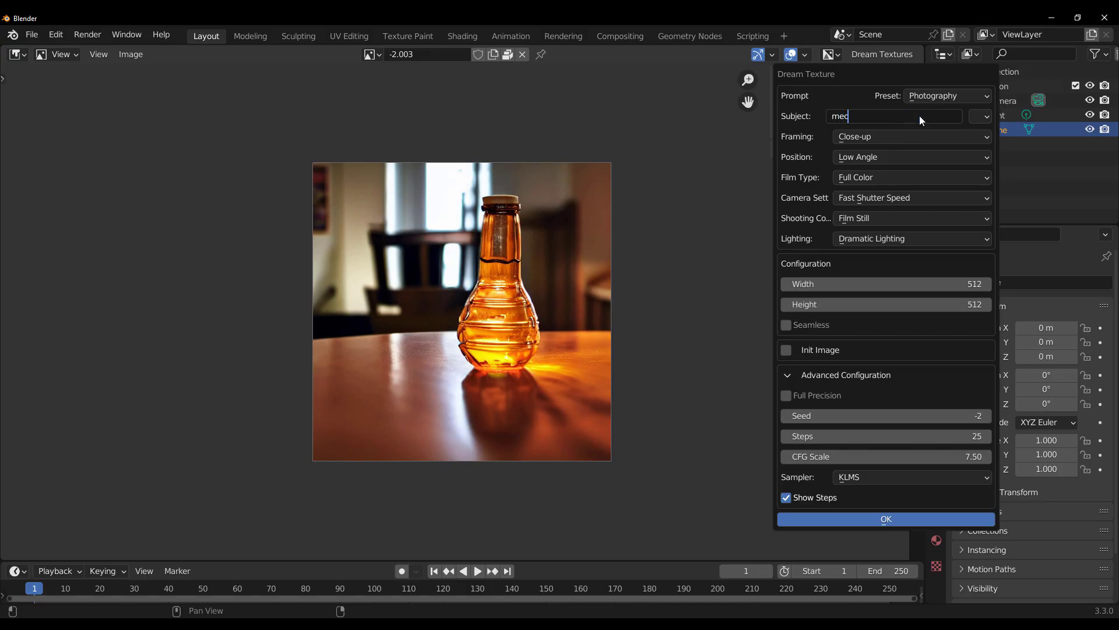
{"action": "type", "text": "hanical bug on a wooden tav"}
{"action": "key", "text": "BackSpace"}
{"action": "type", "text": "ble"}
{"action": "left_click", "coordinate": [965, 516]}
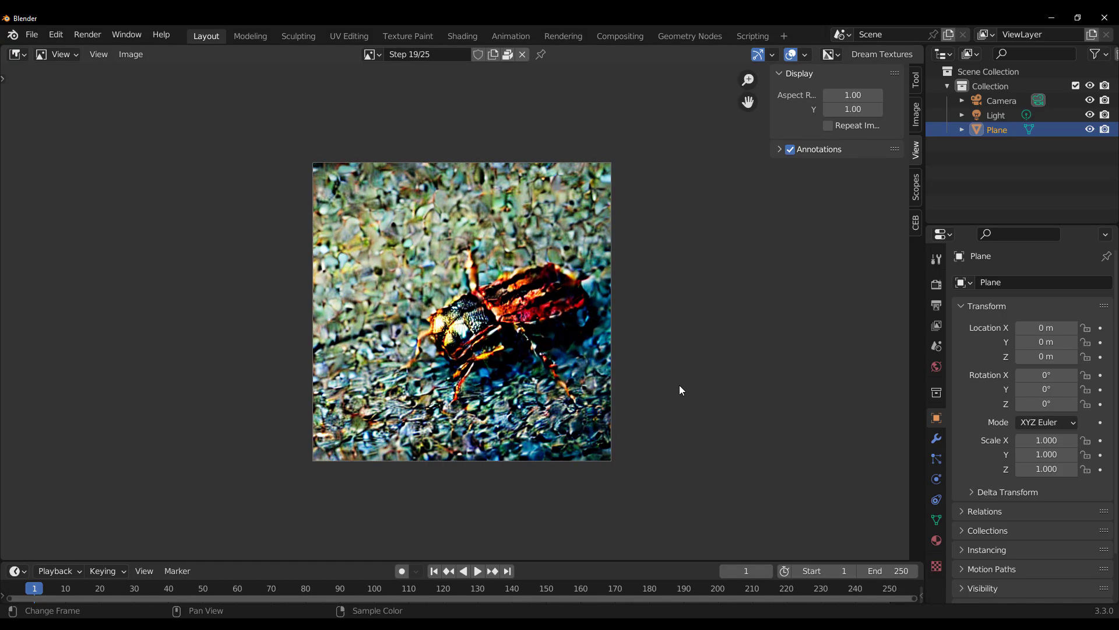
{"action": "scroll", "coordinate": [508, 380], "scroll_direction": "up", "scroll_amount": 5}
{"action": "scroll", "coordinate": [506, 374], "scroll_direction": "down", "scroll_amount": 4}
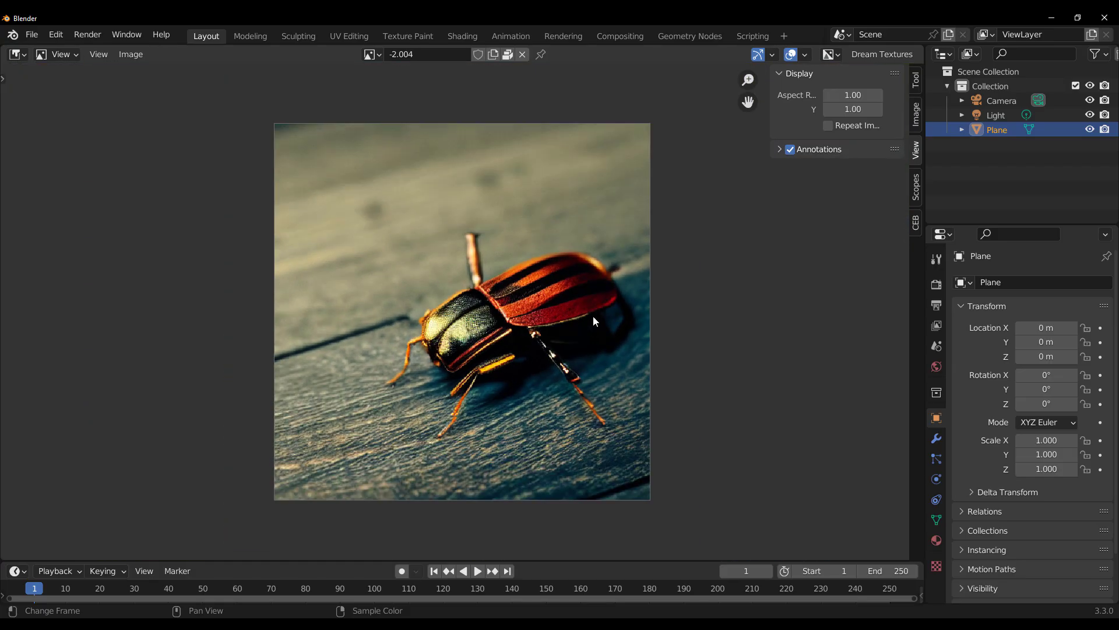
Step: Open the Dream Texture settings and briefly check the system resource monitor
{"action": "left_click", "coordinate": [871, 59]}
{"action": "left_click", "coordinate": [879, 72]}
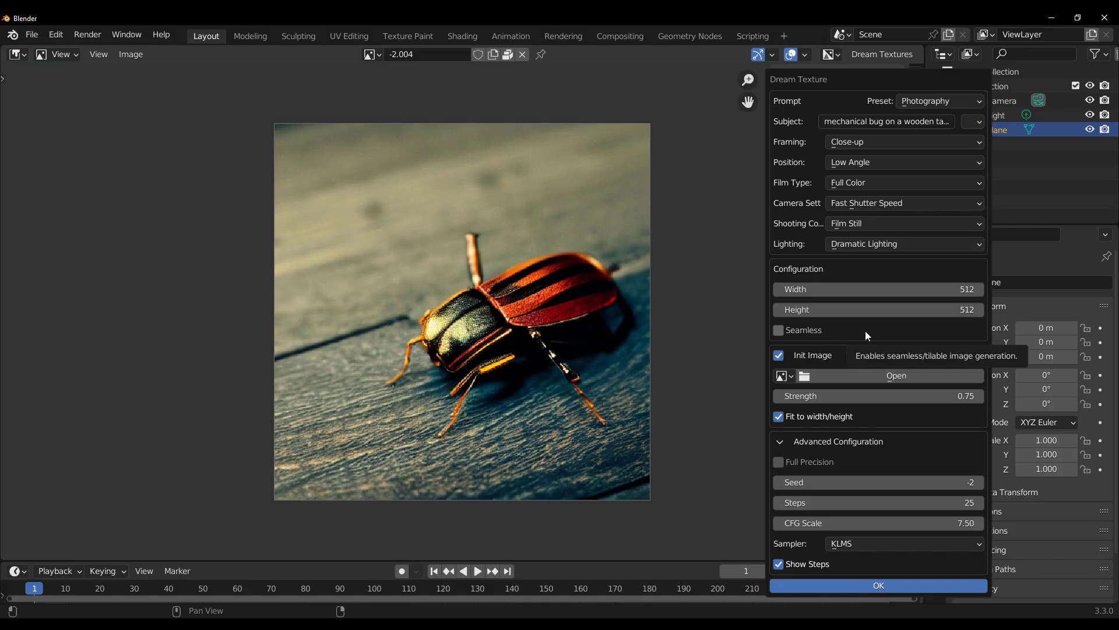
{"action": "mouse_move", "coordinate": [956, 624]}
{"action": "left_click", "coordinate": [931, 542]}
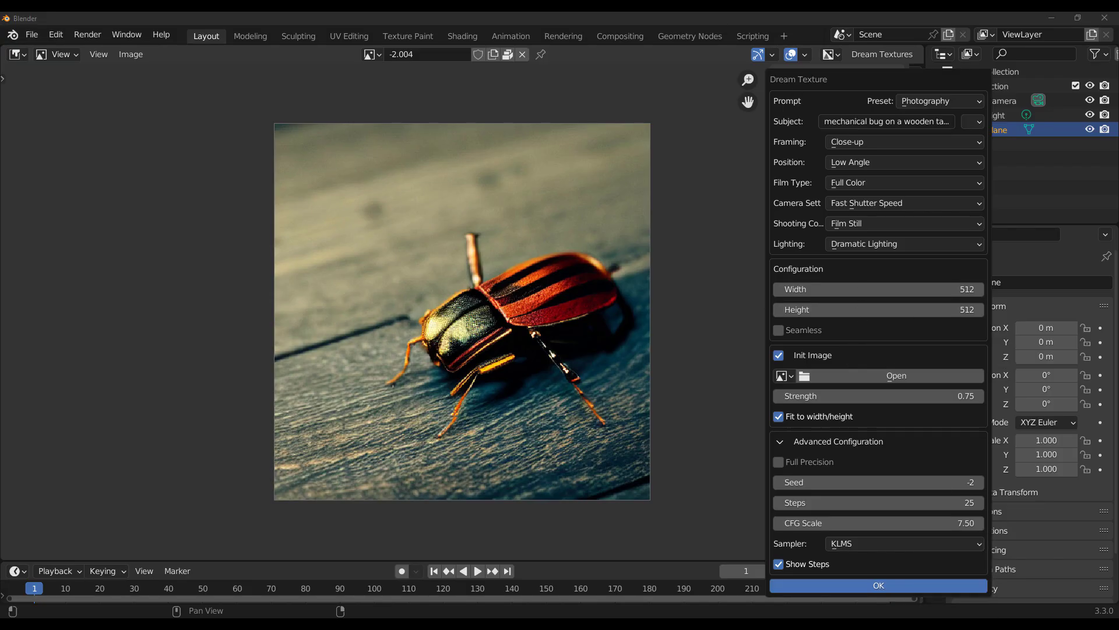
{"action": "left_click_drag", "start_coordinate": [365, 76], "coordinate": [207, 160]}
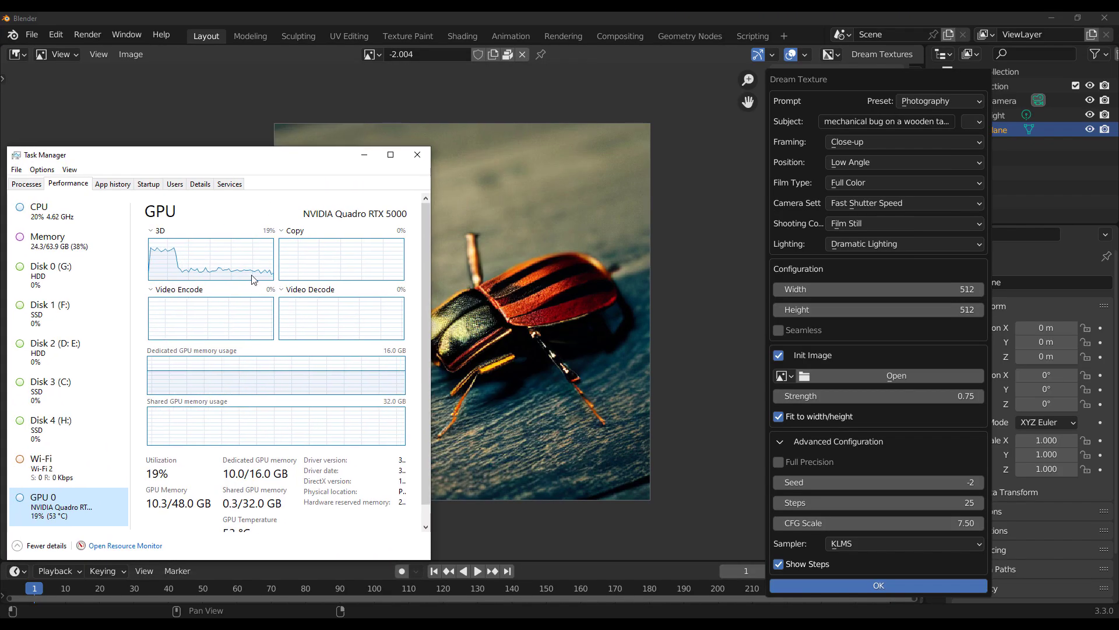
{"action": "left_click", "coordinate": [363, 155]}
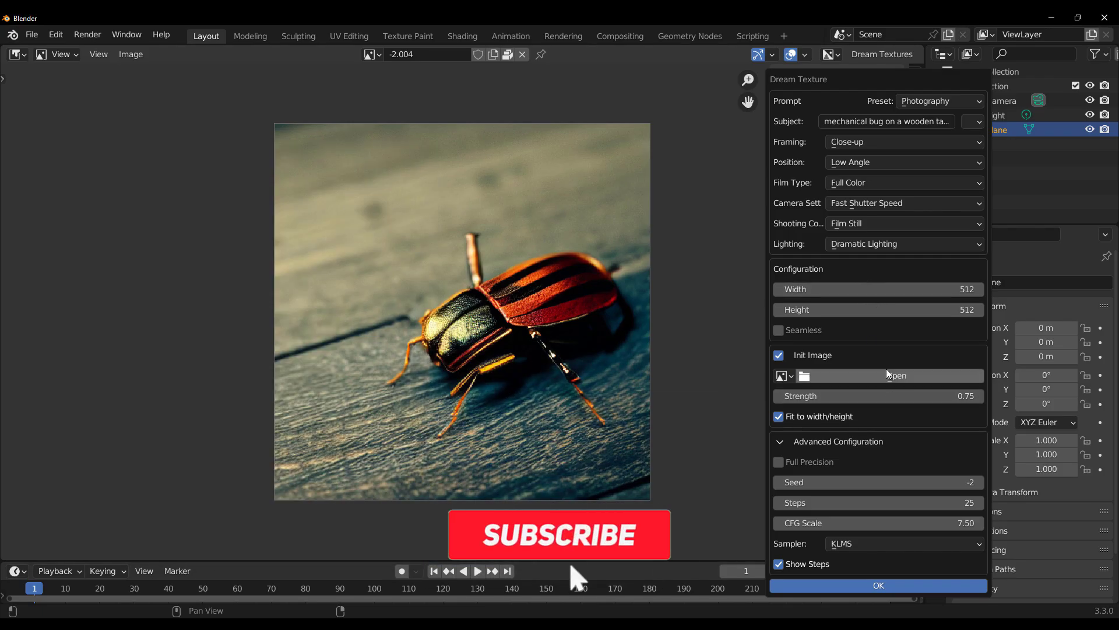
Step: Set width and height to 1024 and drag the seed to -6
{"action": "left_click", "coordinate": [890, 289]}
{"action": "type", "text": "1024"}
{"action": "key", "text": "Tab"}
{"action": "type", "text": "1024"}
{"action": "key", "text": "Return"}
{"action": "left_click_drag", "start_coordinate": [932, 484], "coordinate": [930, 485]}
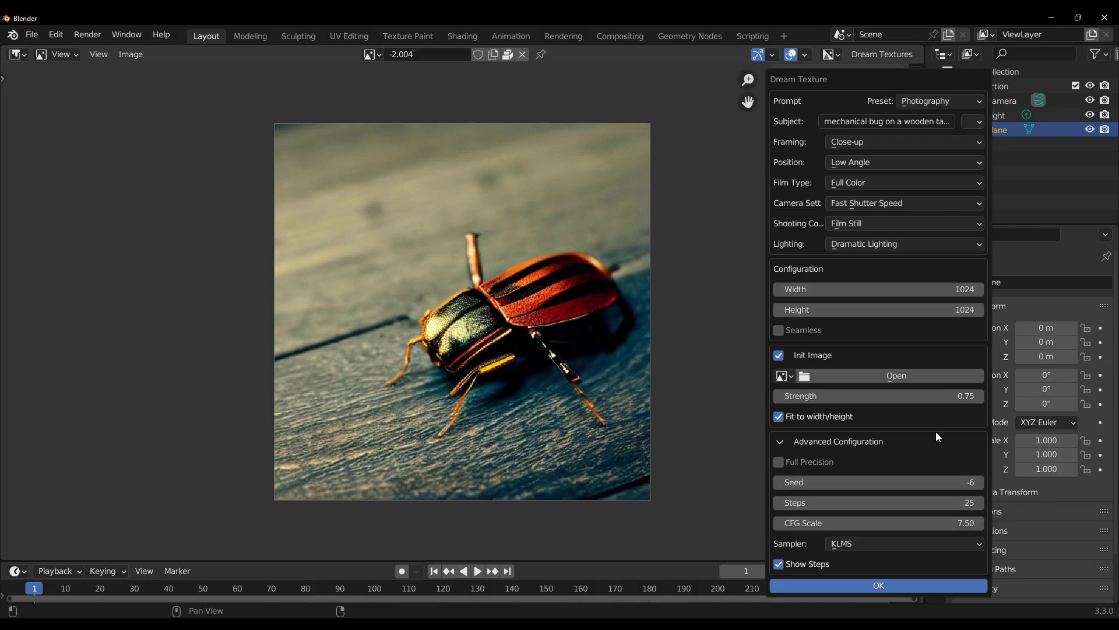
Step: Start the 1024×1024 generation and watch GPU and memory graphs in Task Manager
{"action": "left_click", "coordinate": [905, 587]}
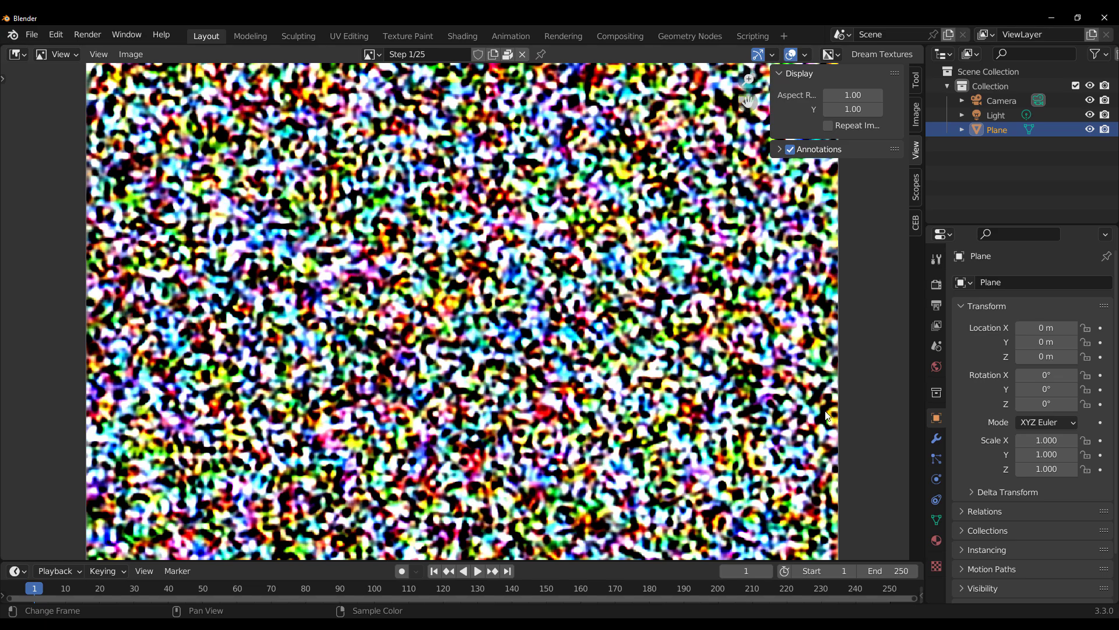
{"action": "key", "text": "alt+Tab"}
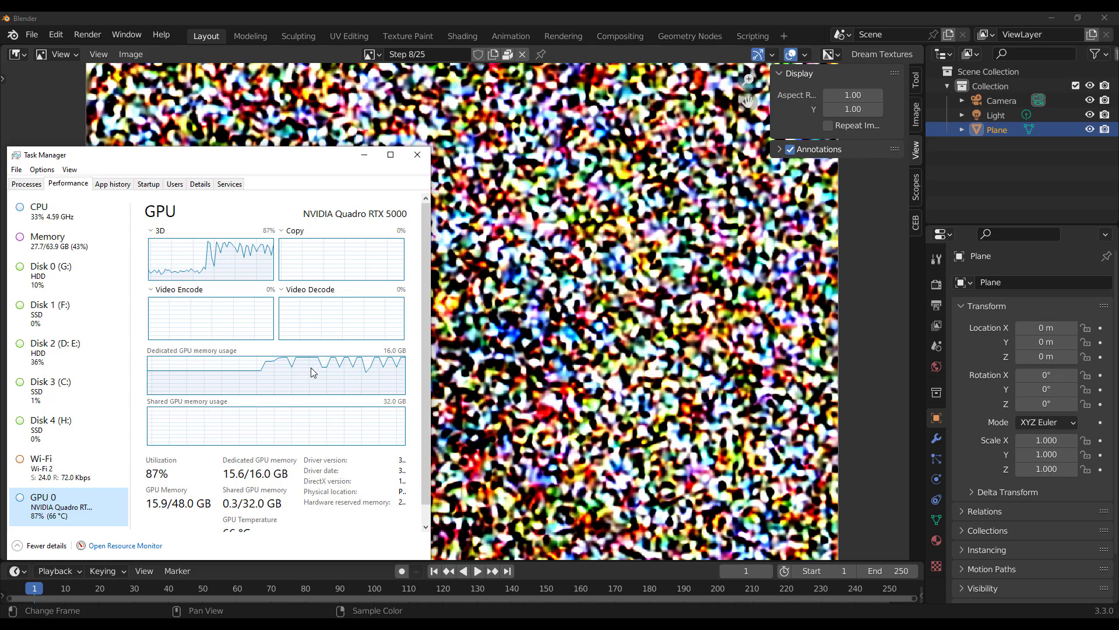
{"action": "left_click", "coordinate": [95, 253]}
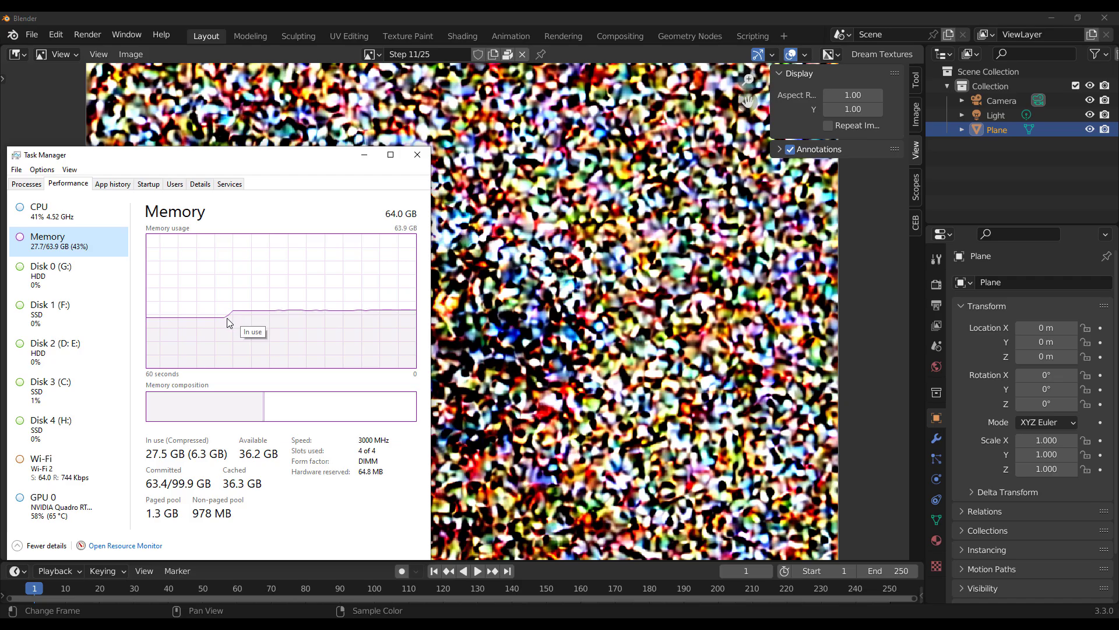
{"action": "left_click", "coordinate": [65, 504]}
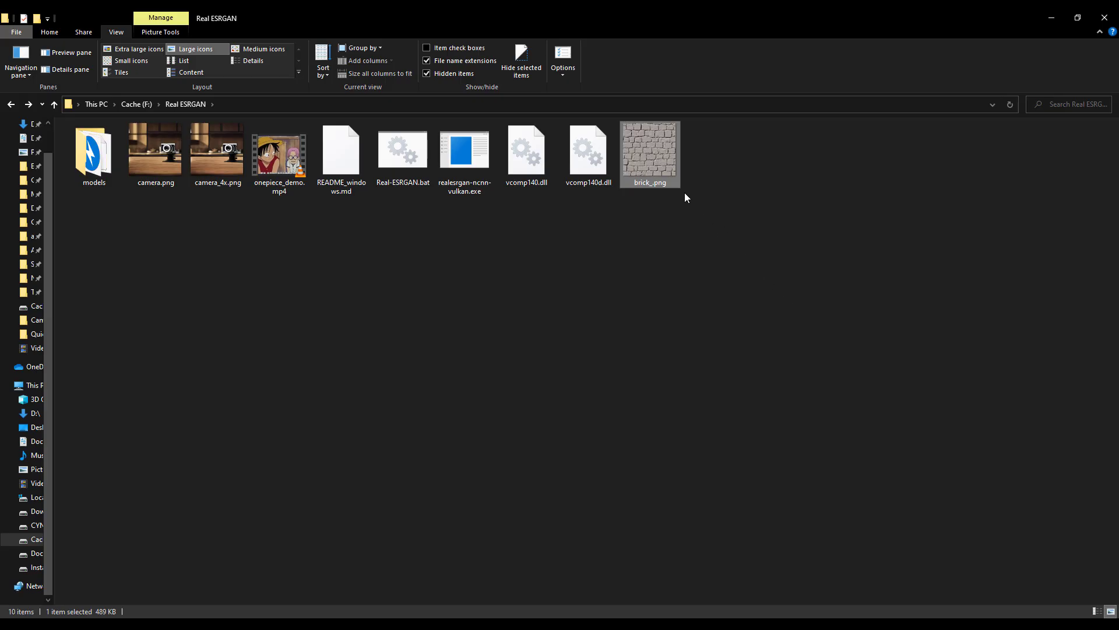
Step: Upscale brick_.png to brick__4x.png with Real-ESRGAN and open both images side by side
{"action": "left_click_drag", "start_coordinate": [656, 150], "coordinate": [400, 151]}
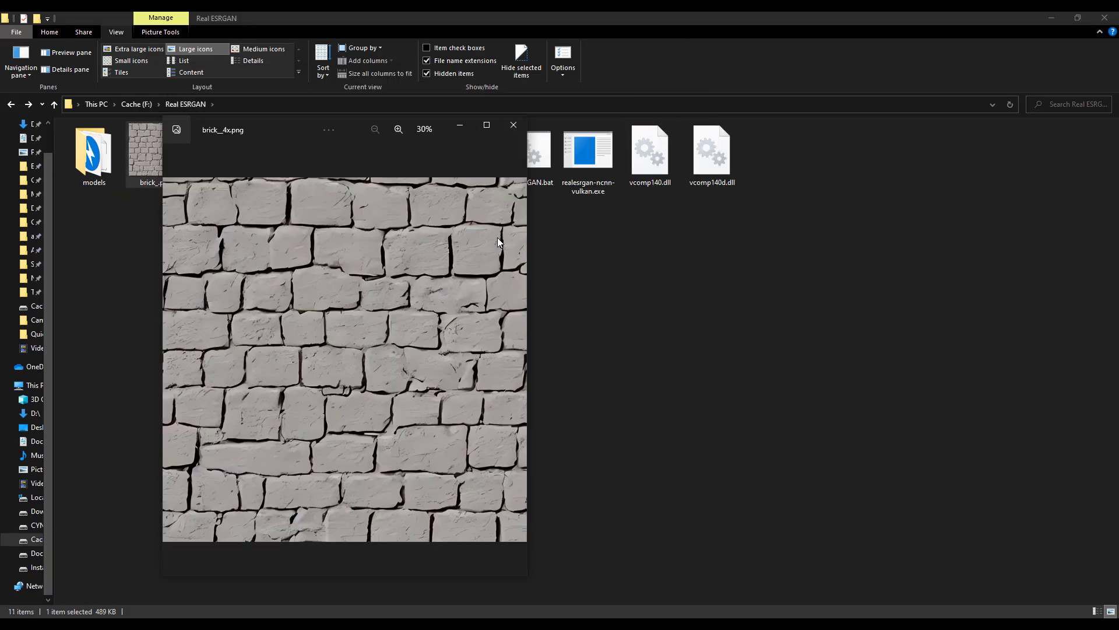
{"action": "left_click_drag", "start_coordinate": [291, 127], "coordinate": [791, 137]}
{"action": "double_click", "coordinate": [142, 159]}
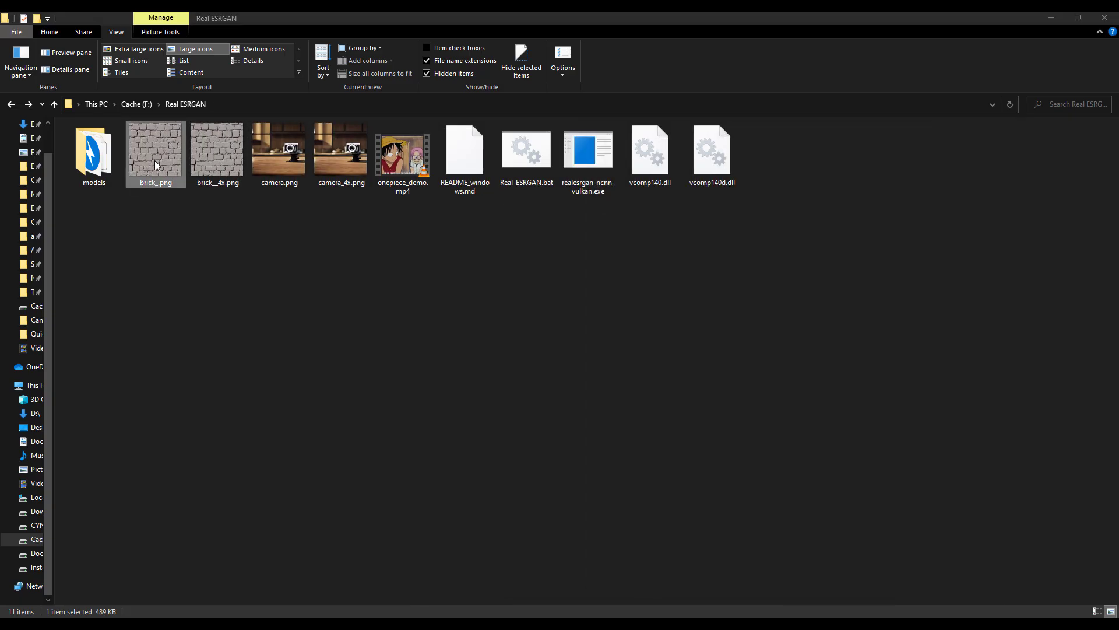
{"action": "mouse_move", "coordinate": [1035, 595]}
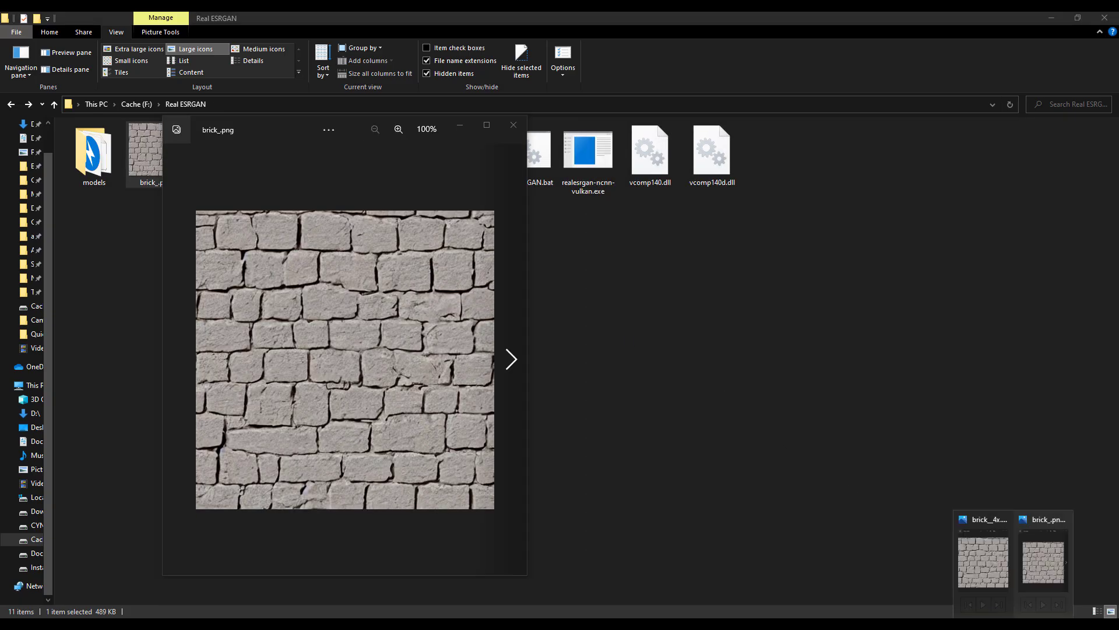
{"action": "left_click", "coordinate": [971, 560]}
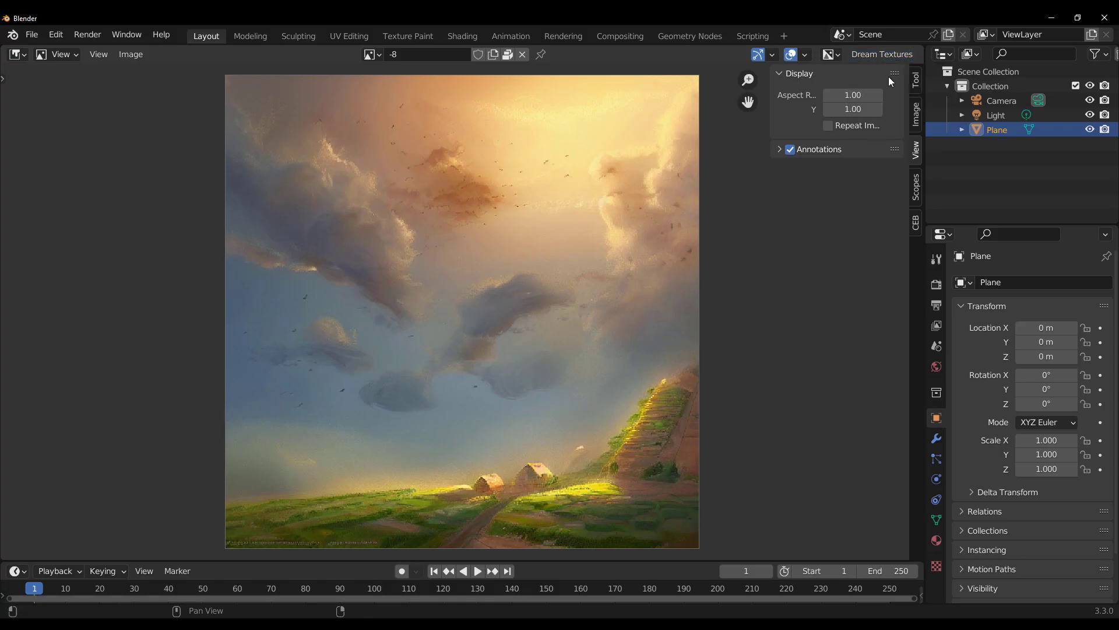
Step: Switch the Dream Texture prompt preset to Concept Art
{"action": "left_click", "coordinate": [884, 52]}
{"action": "left_click", "coordinate": [890, 70]}
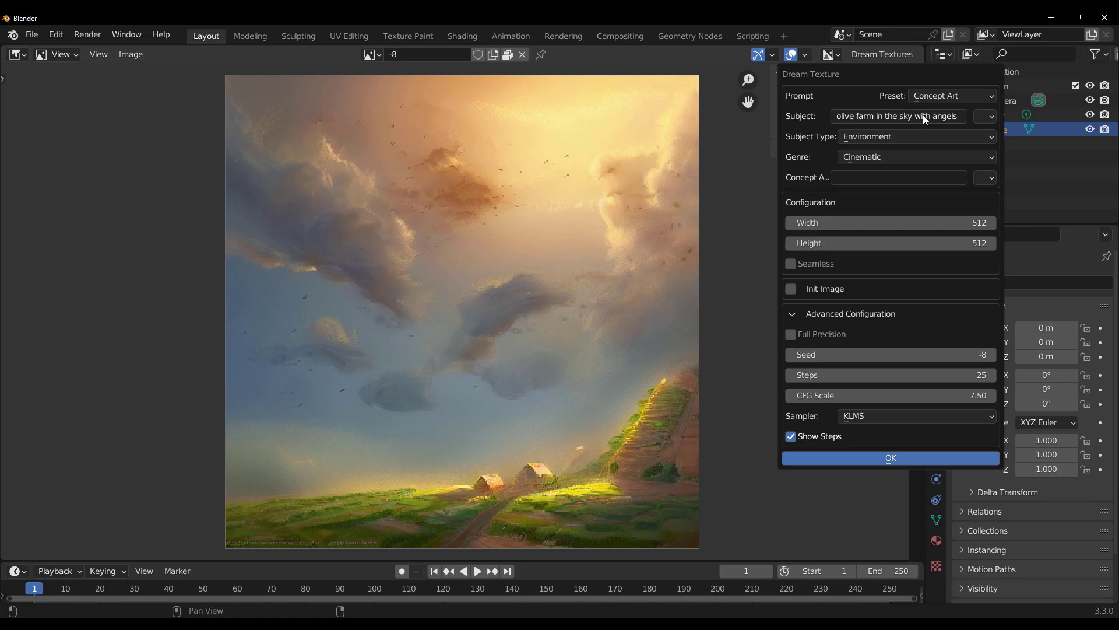
{"action": "left_click", "coordinate": [930, 95]}
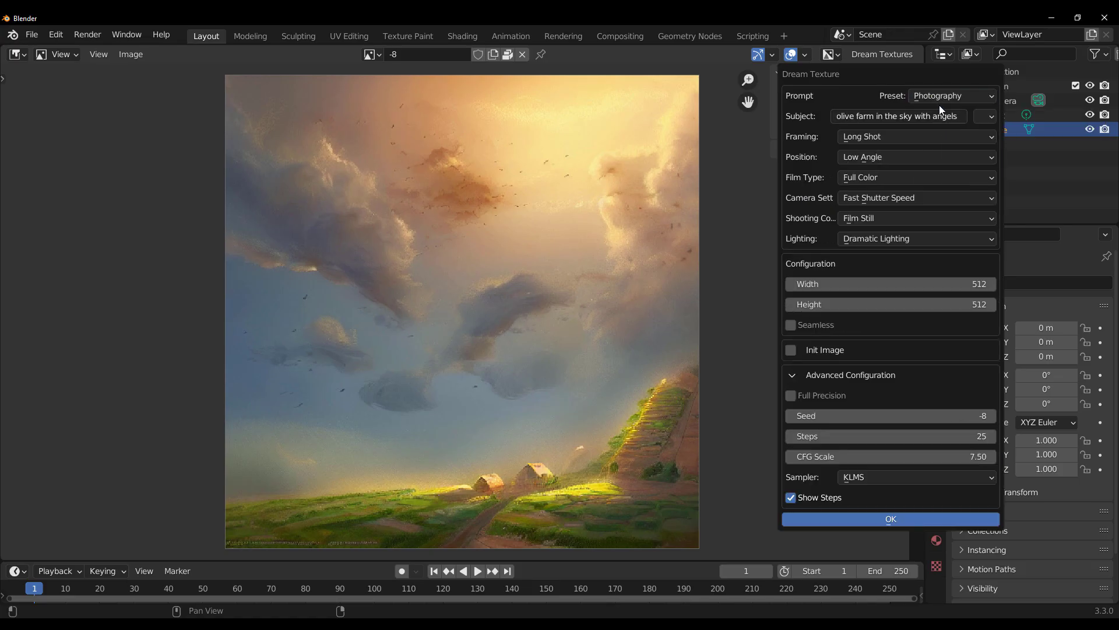
{"action": "left_click", "coordinate": [941, 101]}
{"action": "left_click", "coordinate": [936, 144]}
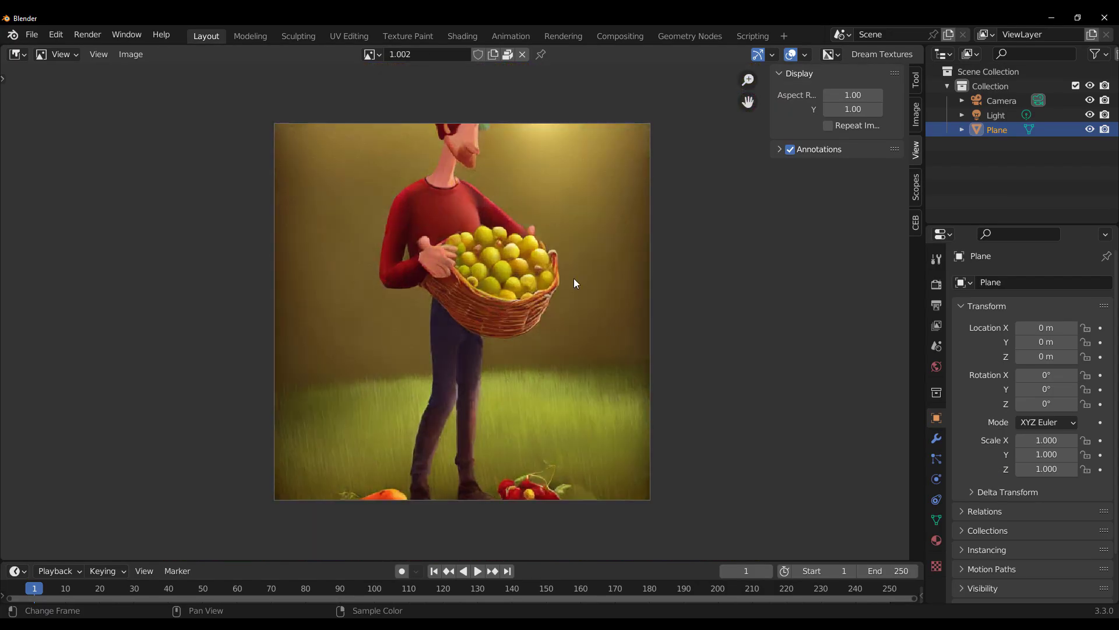
Step: Set the subject to 'olive farm in the sky with angels', choose a subject type, and generate
{"action": "left_click", "coordinate": [882, 53]}
{"action": "left_click", "coordinate": [906, 116]}
{"action": "type", "text": "olive farm in the sky with angels"}
{"action": "left_click", "coordinate": [907, 136]}
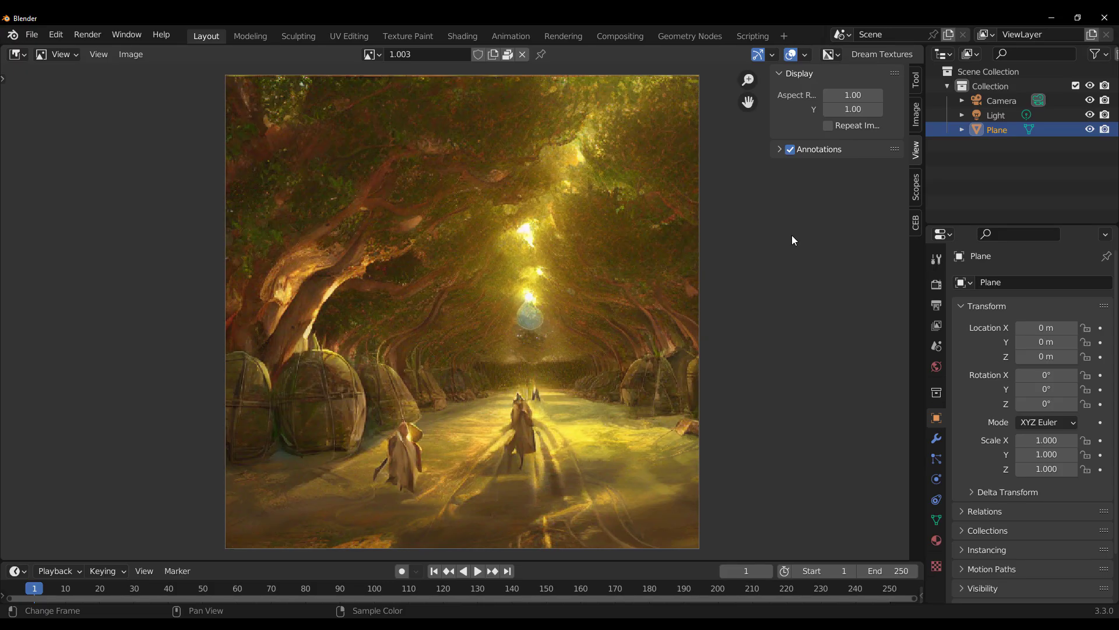
{"action": "left_click", "coordinate": [882, 54]}
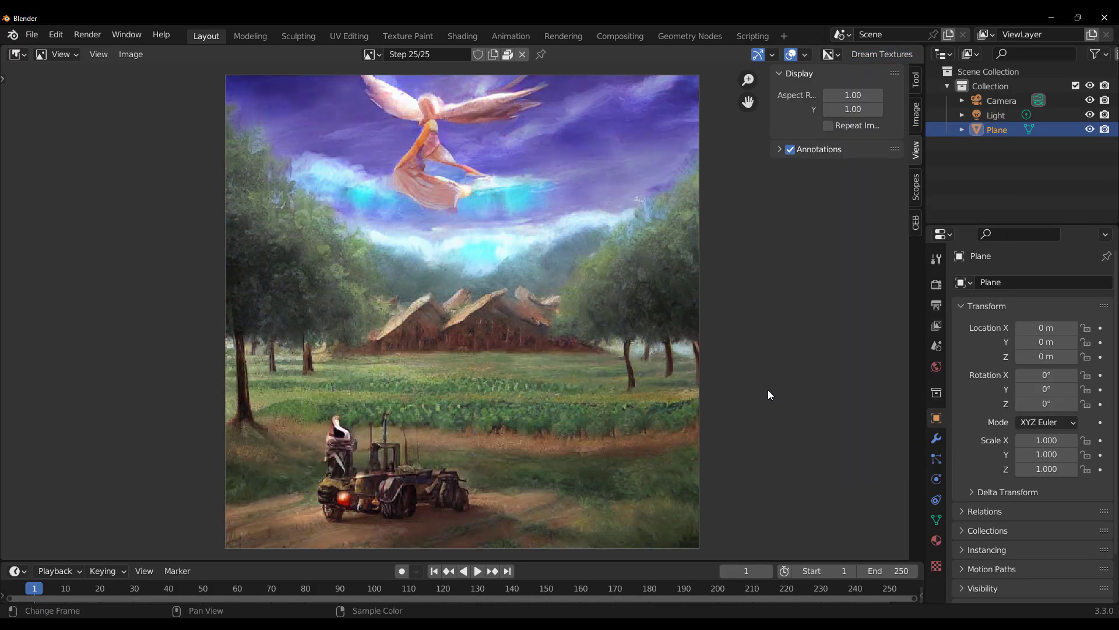
Step: Generate more variations with new seeds and the Cinematic genre
{"action": "left_click", "coordinate": [882, 53]}
{"action": "left_click", "coordinate": [875, 164]}
{"action": "left_click", "coordinate": [856, 242]}
{"action": "left_click", "coordinate": [883, 464]}
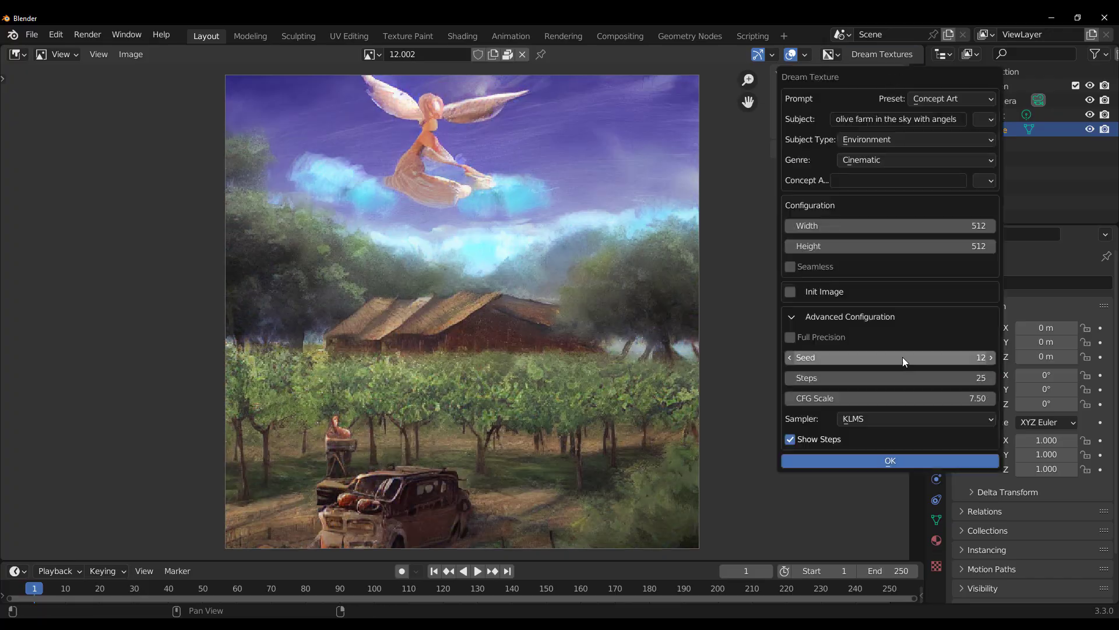
{"action": "left_click_drag", "start_coordinate": [904, 361], "coordinate": [875, 361]}
{"action": "left_click", "coordinate": [900, 458]}
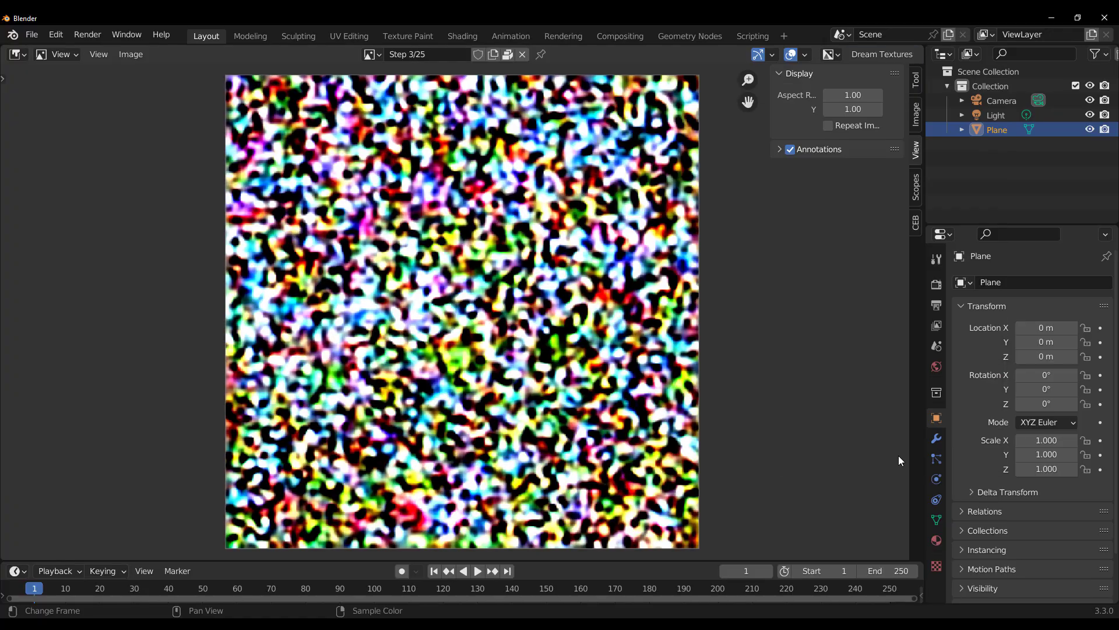
{"action": "left_click", "coordinate": [882, 462]}
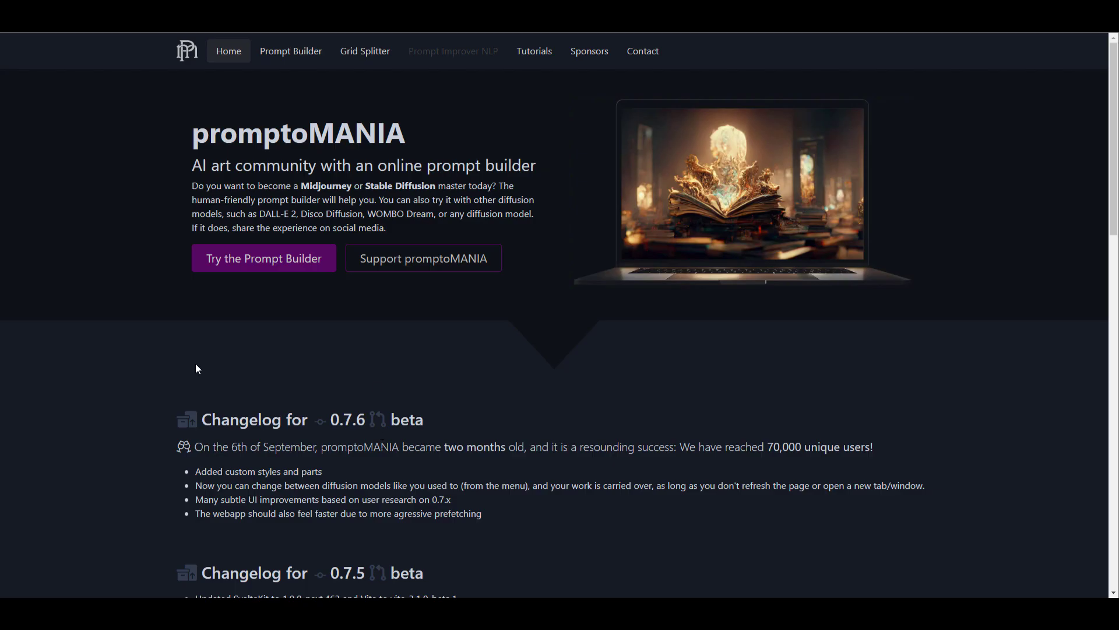
Step: Start the Stable Diffusion prompt builder with the subject 'Man'
{"action": "left_click", "coordinate": [229, 263]}
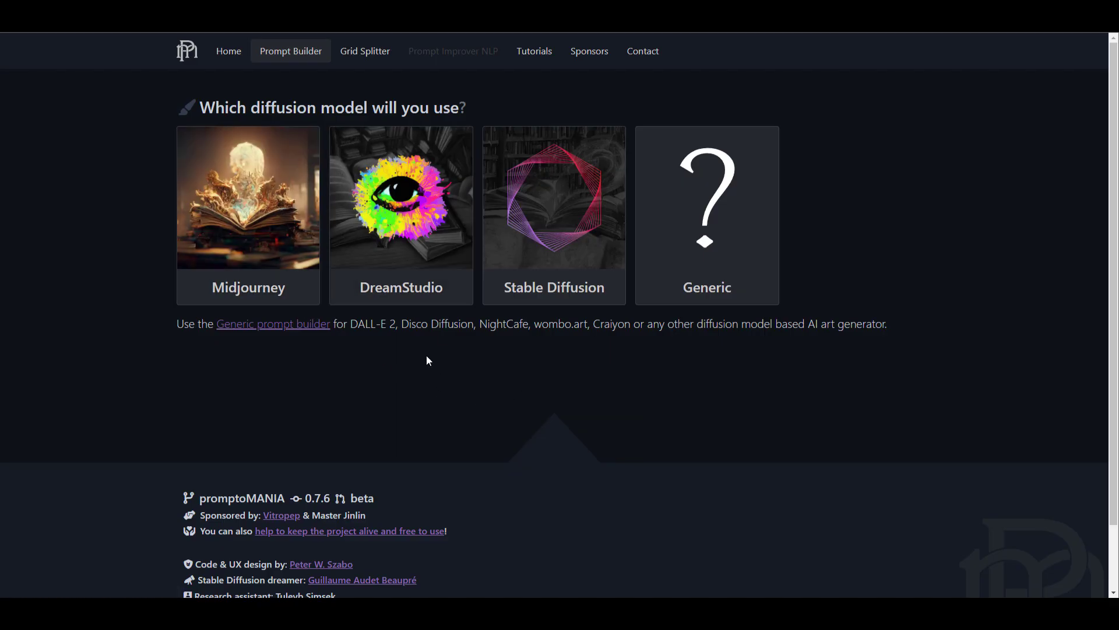
{"action": "left_click", "coordinate": [550, 241]}
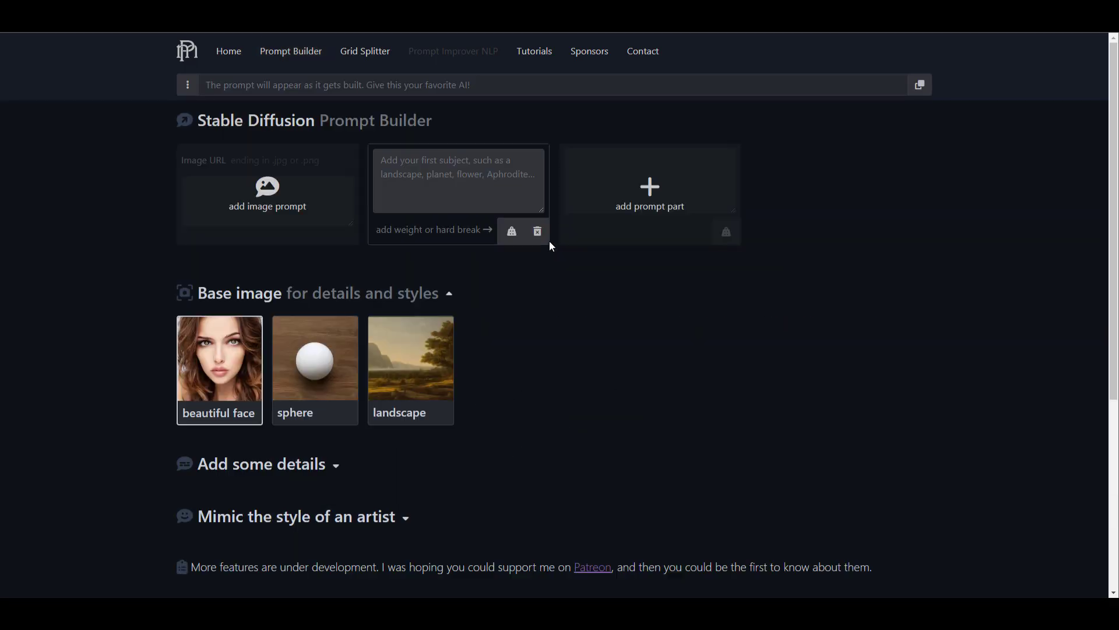
{"action": "left_click", "coordinate": [490, 177]}
{"action": "type", "text": "Man"}
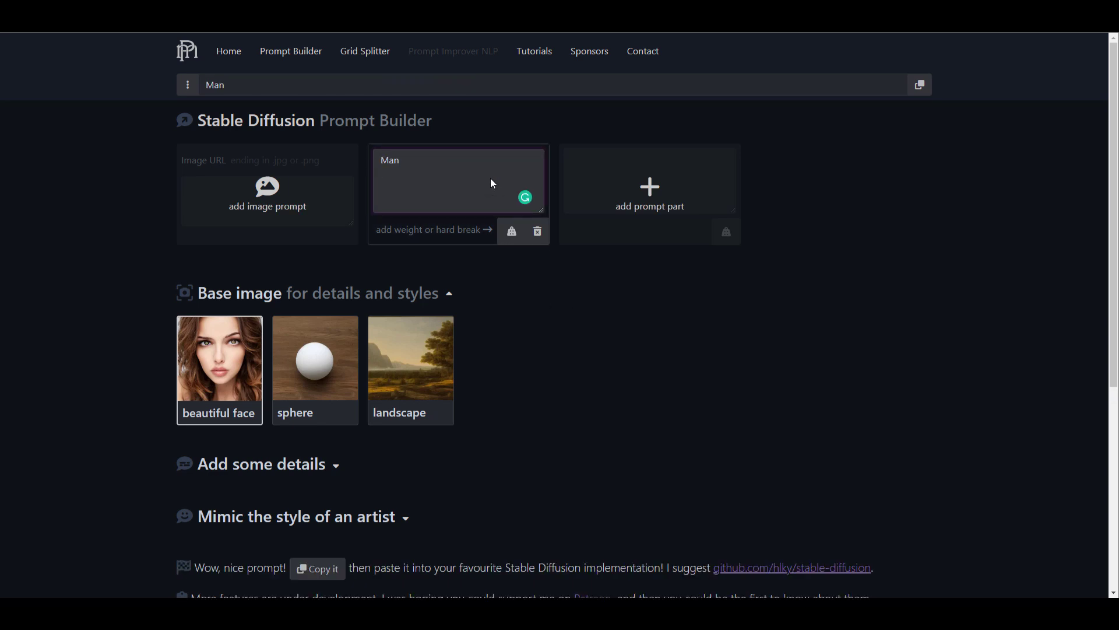
Step: Add the Crosshatch drawing medium and Ben Enwonwu's artist style to the prompt
{"action": "scroll", "coordinate": [530, 352], "scroll_direction": "down", "scroll_amount": 3}
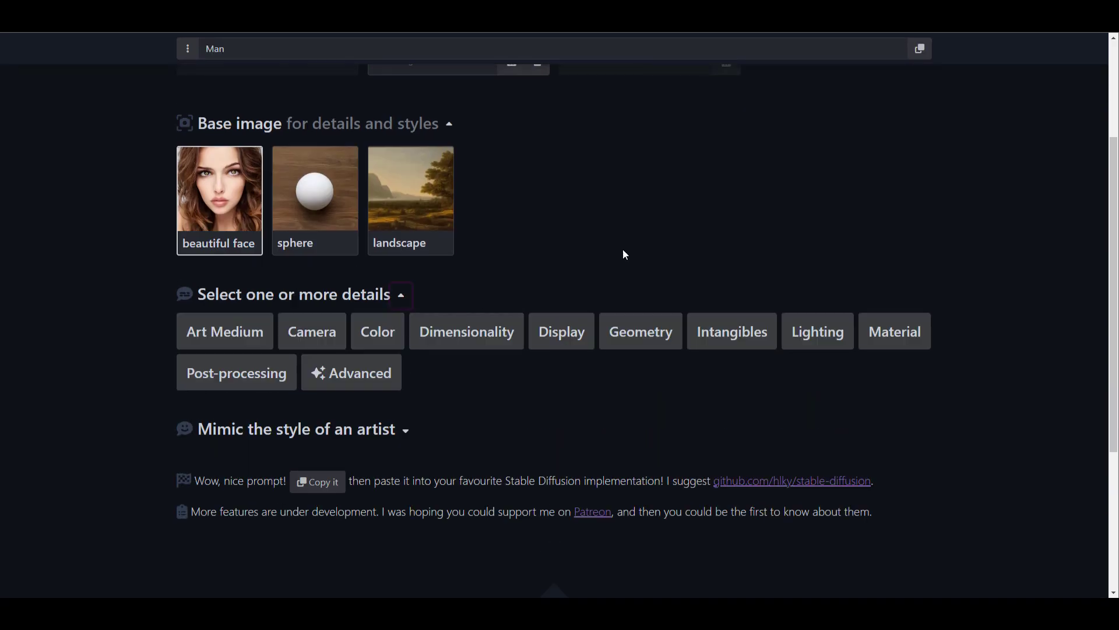
{"action": "left_click", "coordinate": [248, 336]}
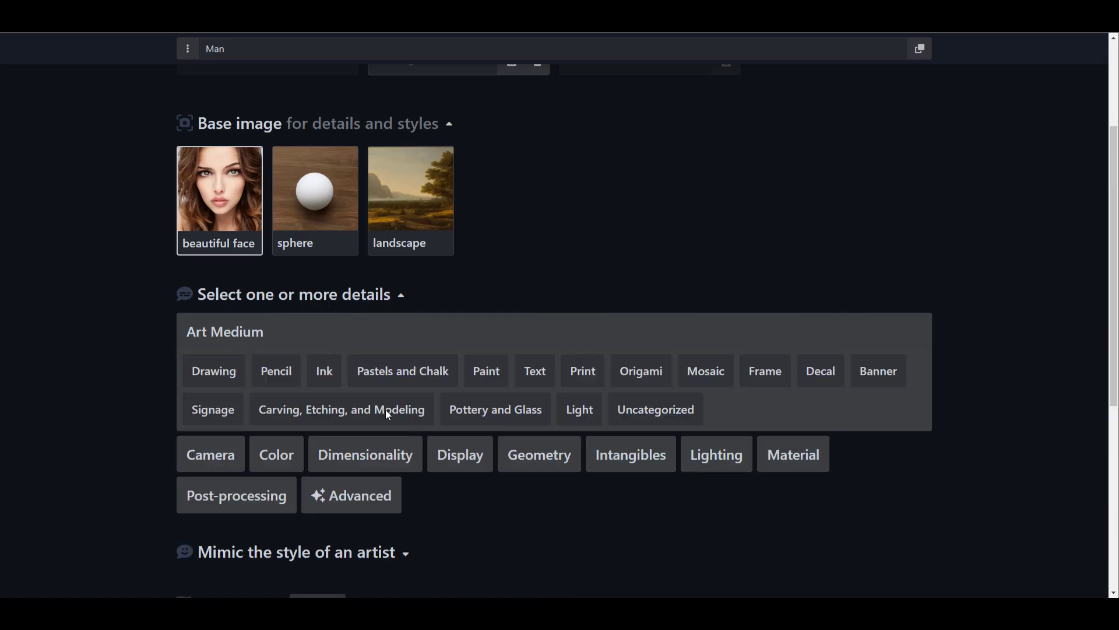
{"action": "left_click", "coordinate": [214, 369]}
{"action": "scroll", "coordinate": [341, 396], "scroll_direction": "down", "scroll_amount": 7}
{"action": "left_click", "coordinate": [411, 230]}
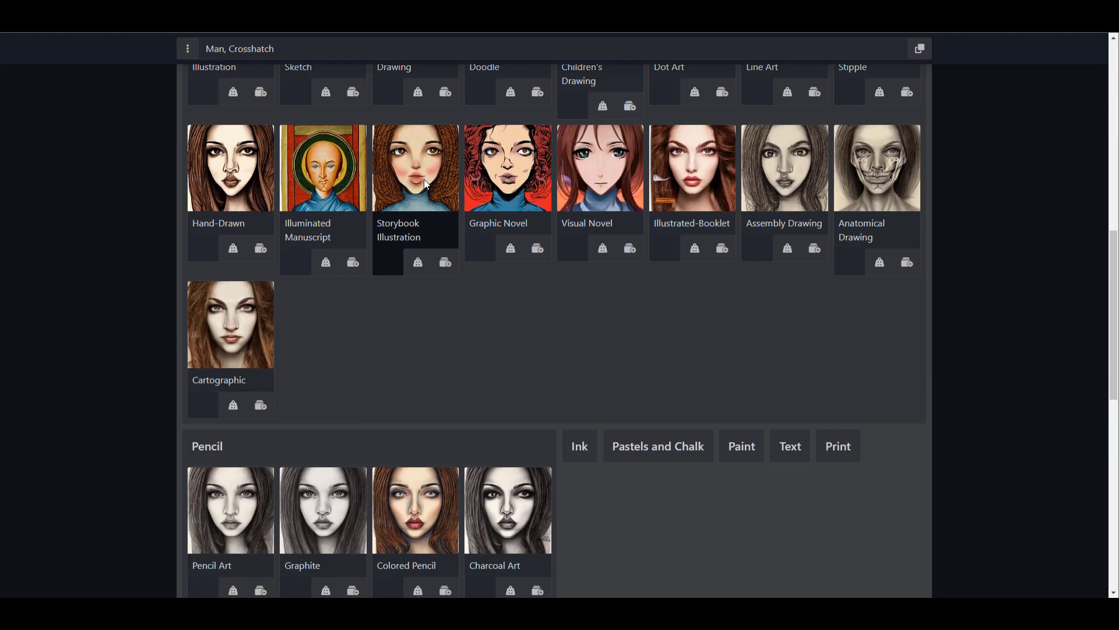
{"action": "scroll", "coordinate": [367, 271], "scroll_direction": "down", "scroll_amount": 10}
{"action": "scroll", "coordinate": [991, 373], "scroll_direction": "down", "scroll_amount": 3}
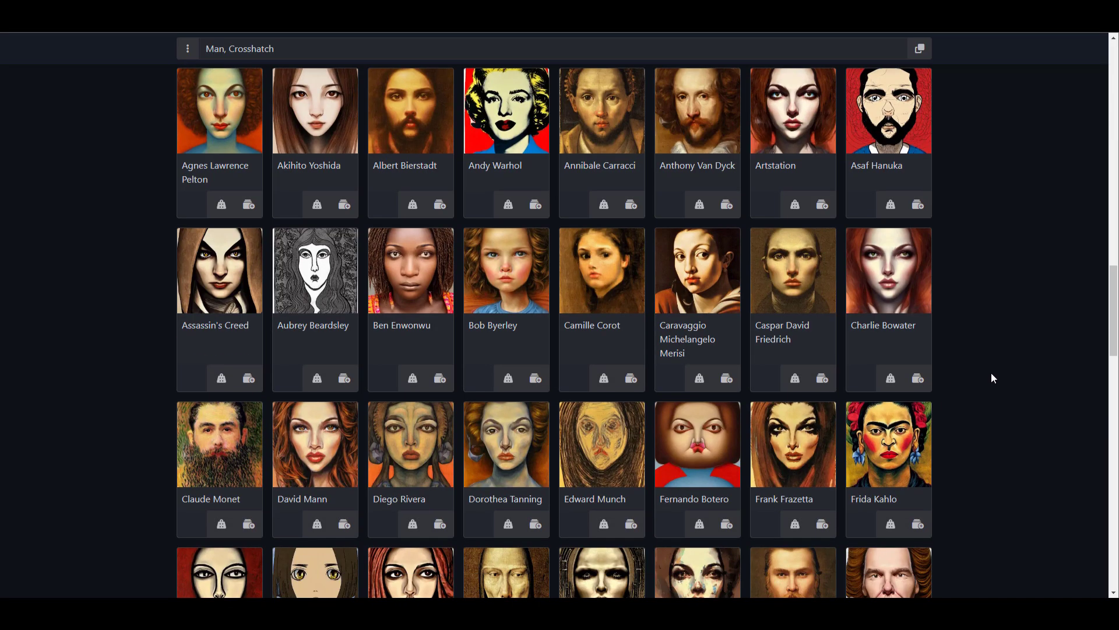
{"action": "left_click", "coordinate": [416, 274]}
{"action": "scroll", "coordinate": [901, 398], "scroll_direction": "up", "scroll_amount": 15}
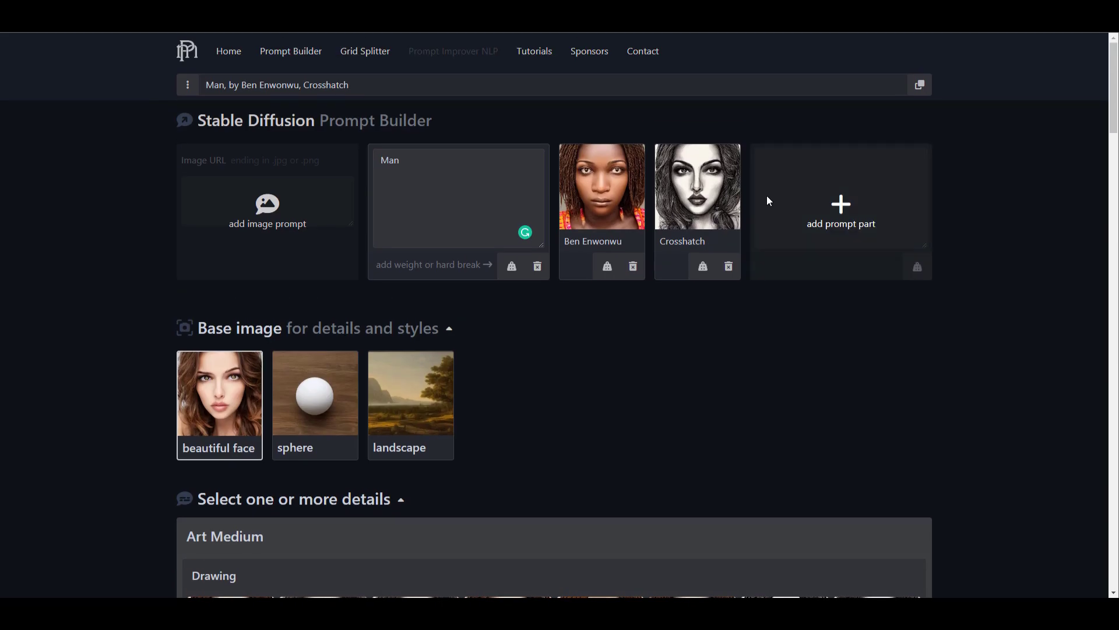
Step: Add the prompt part 'on a field' and copy the finished prompt
{"action": "left_click", "coordinate": [826, 212]}
{"action": "type", "text": "on a field"}
{"action": "scroll", "coordinate": [755, 350], "scroll_direction": "down", "scroll_amount": 10}
{"action": "scroll", "coordinate": [861, 345], "scroll_direction": "up", "scroll_amount": 10}
{"action": "scroll", "coordinate": [856, 345], "scroll_direction": "down", "scroll_amount": 20}
{"action": "left_click", "coordinate": [330, 236]}
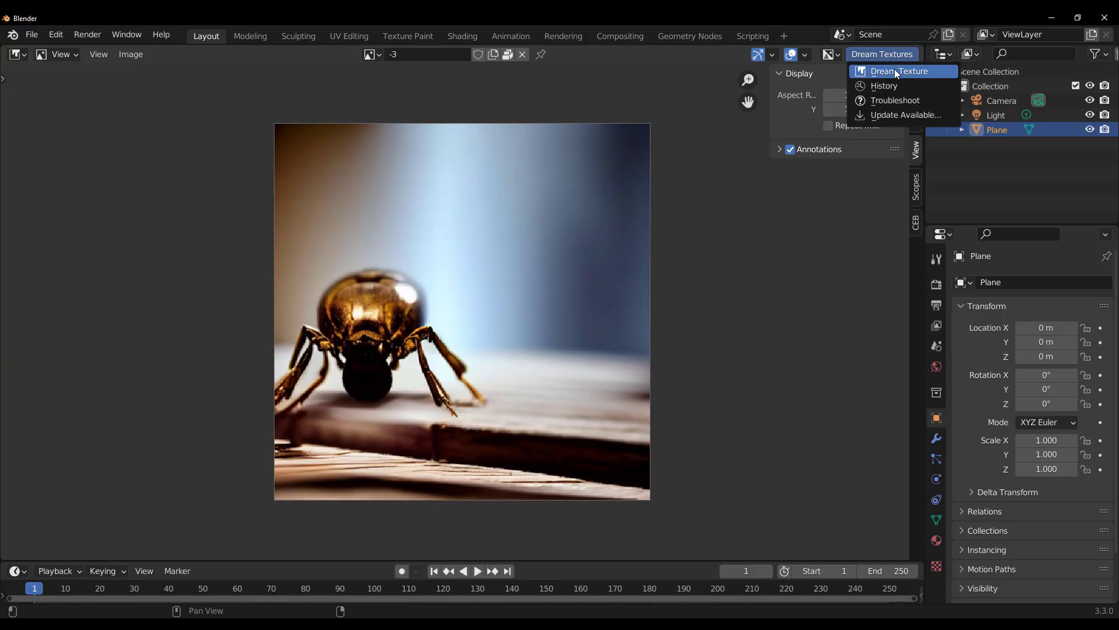
Step: Paste the promptoMANIA prompt as the Subject under the Concept Art preset and generate
{"action": "left_click", "coordinate": [897, 71]}
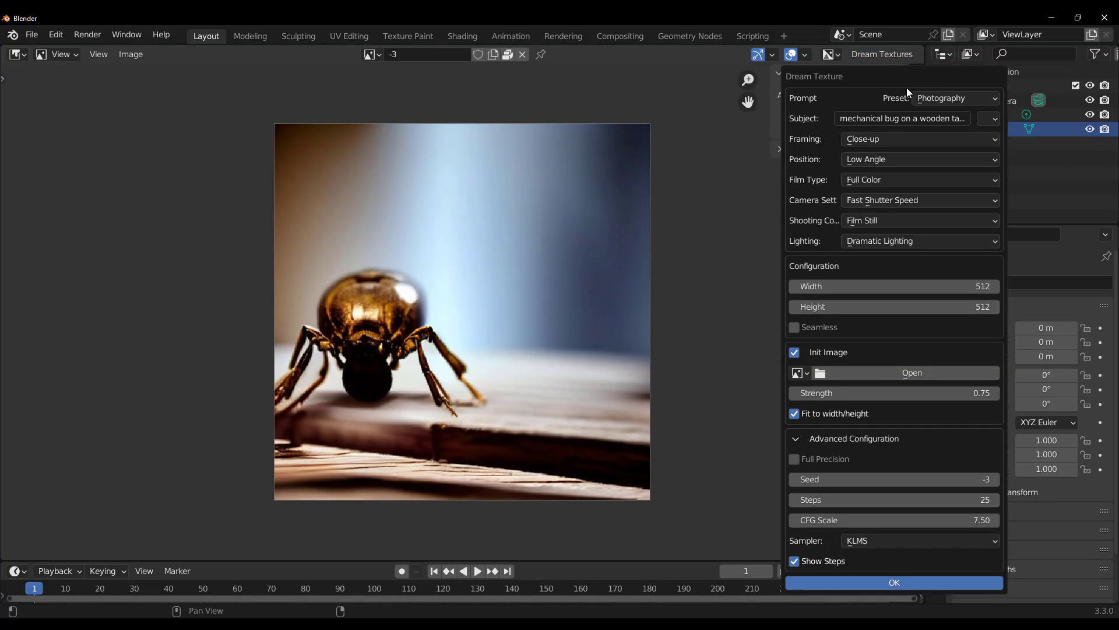
{"action": "left_click", "coordinate": [955, 99]}
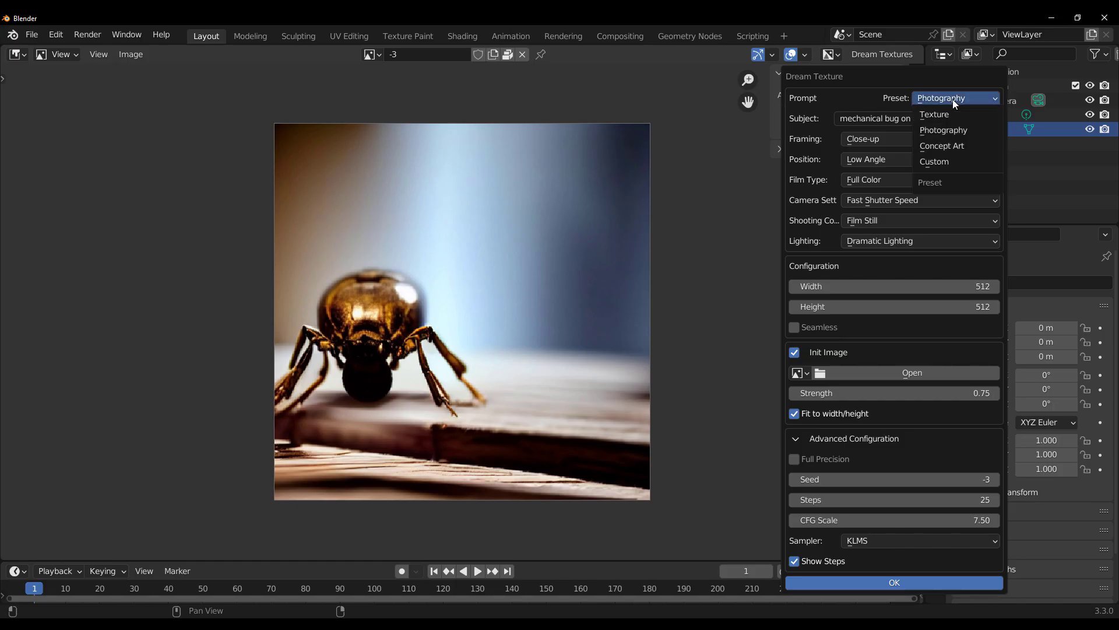
{"action": "left_click", "coordinate": [952, 146]}
{"action": "left_click", "coordinate": [917, 121]}
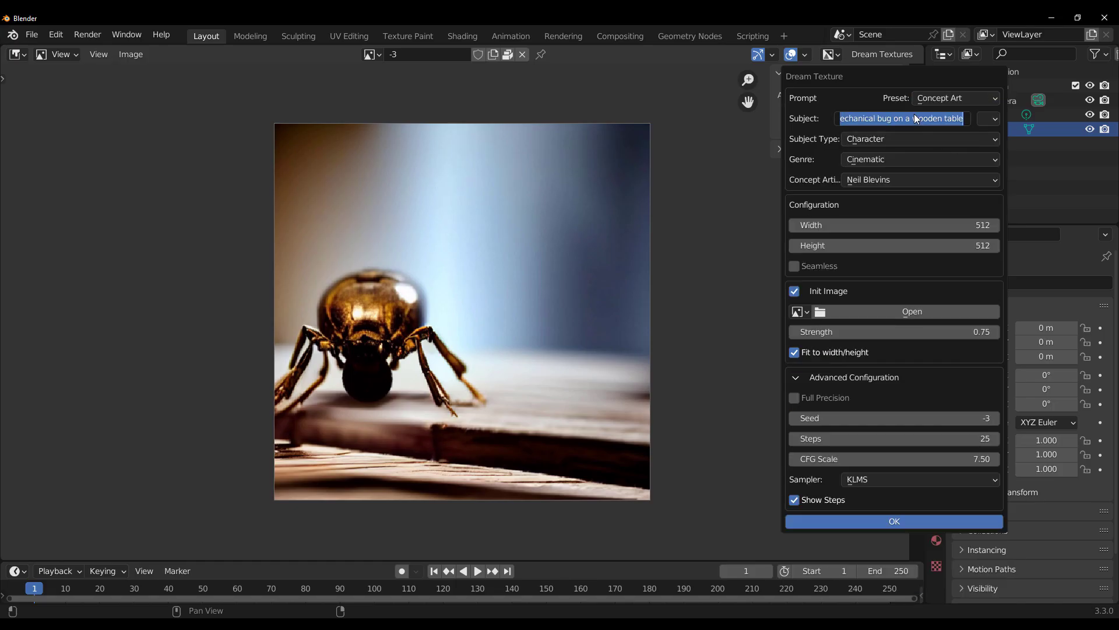
{"action": "key", "text": "ctrl+v"}
{"action": "key", "text": "Return"}
{"action": "scroll", "coordinate": [891, 159], "scroll_direction": "down", "scroll_amount": 1, "text": "ctrl"}
{"action": "left_click", "coordinate": [895, 521]}
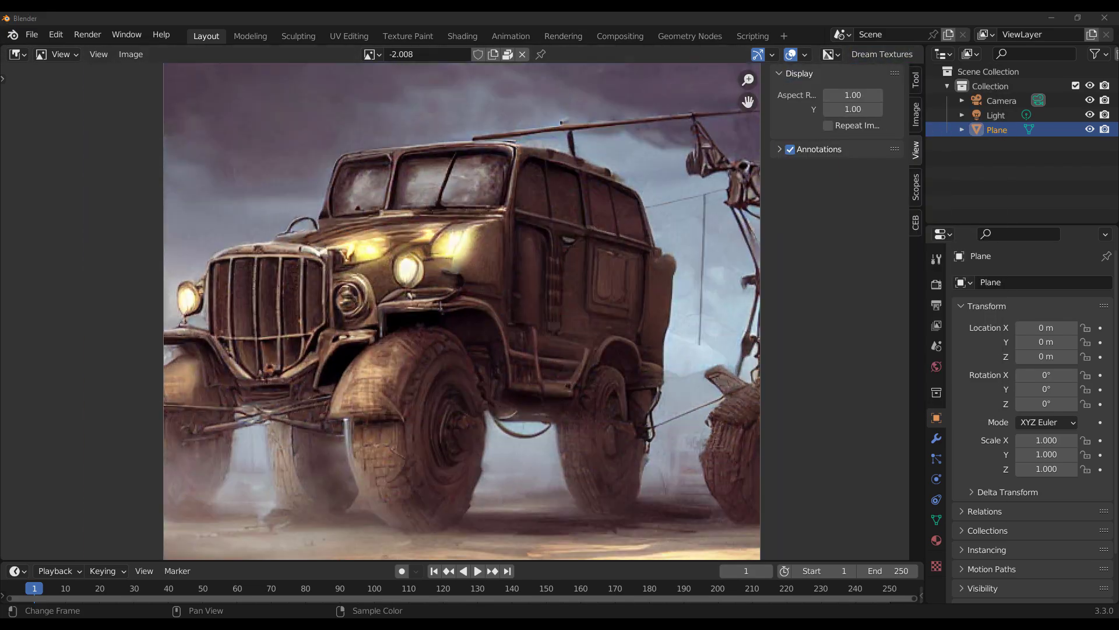
{"action": "left_click", "coordinate": [882, 54]}
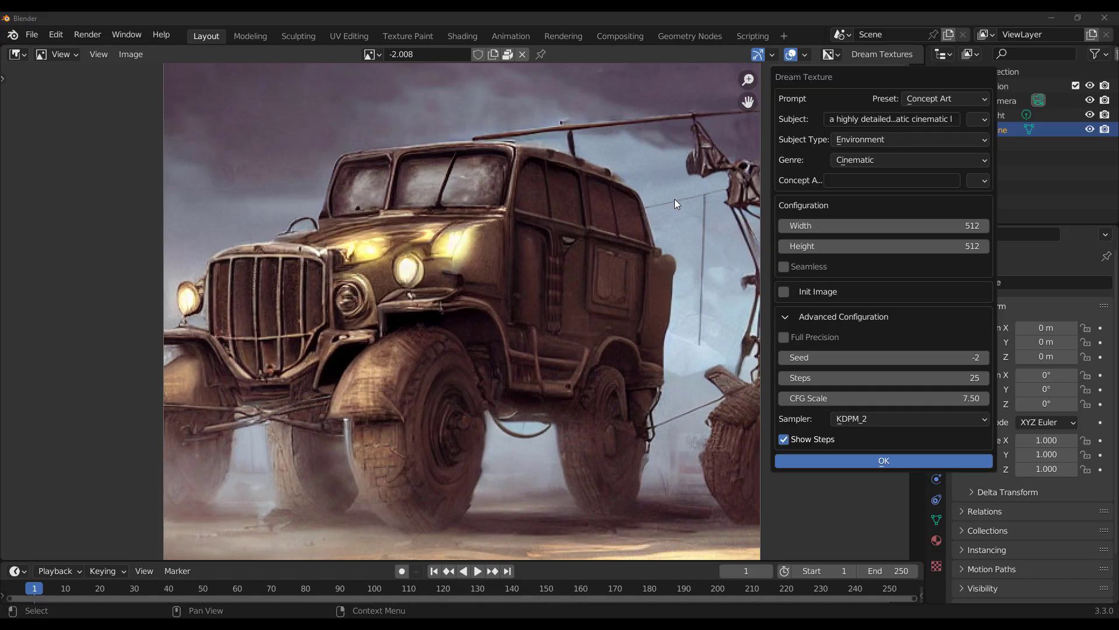
Step: Try the Custom, Photography and Concept Art presets, settle on Custom, and view the samplers
{"action": "left_click", "coordinate": [929, 97]}
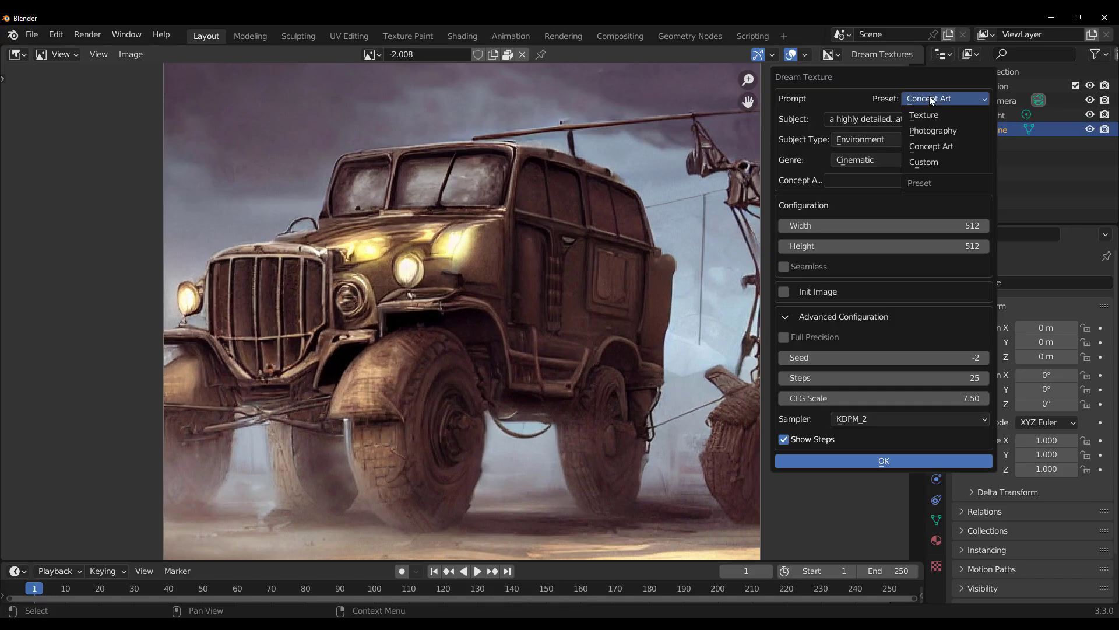
{"action": "left_click", "coordinate": [936, 162]}
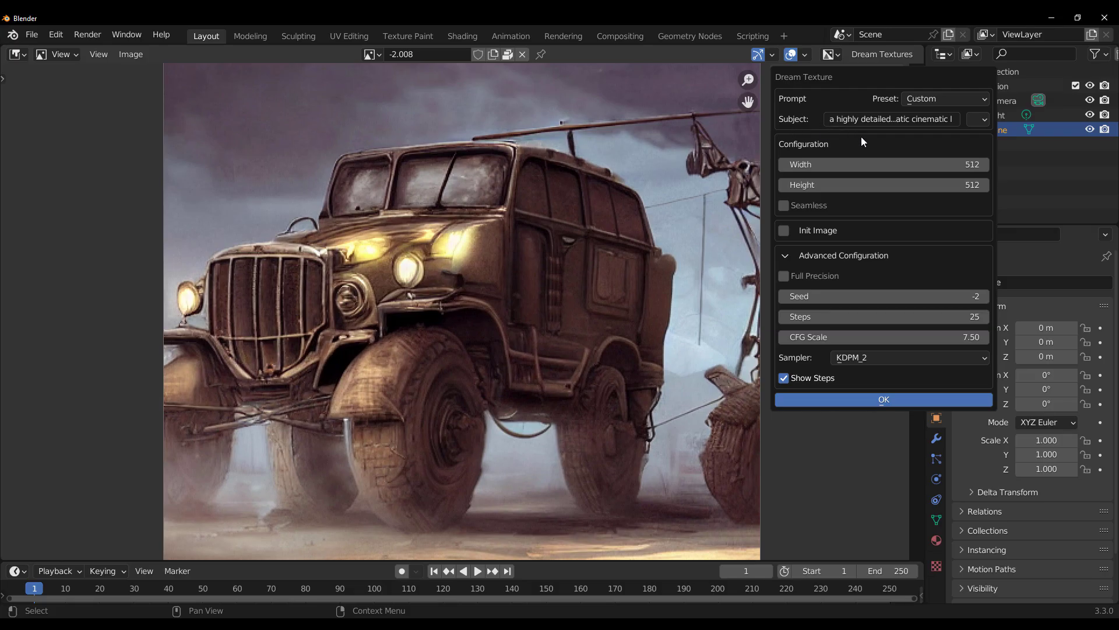
{"action": "left_click", "coordinate": [915, 98]}
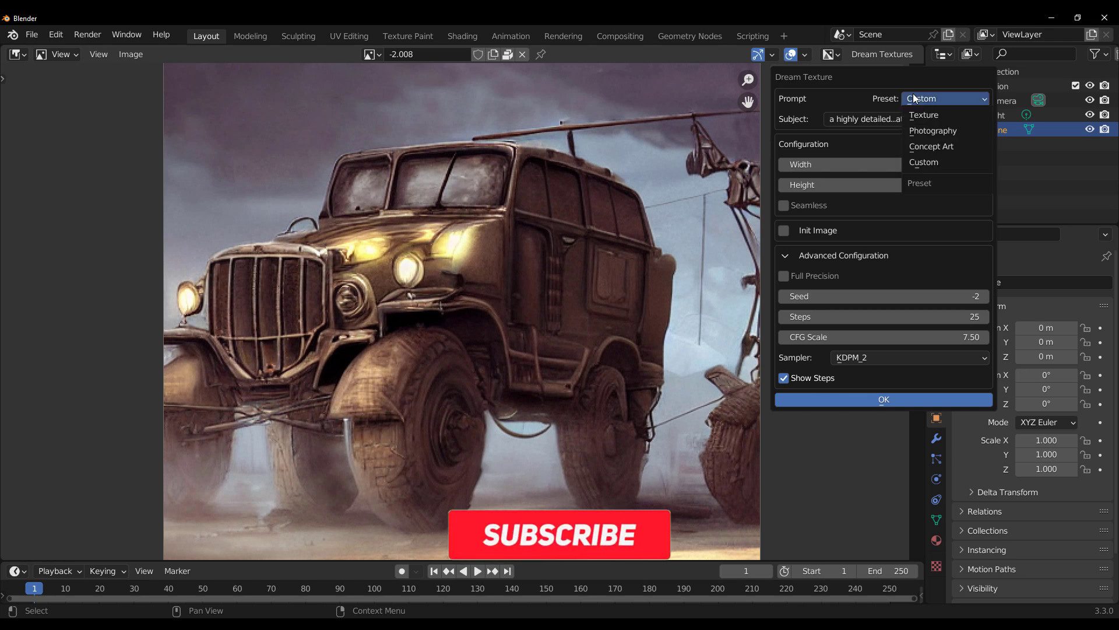
{"action": "left_click", "coordinate": [934, 131]}
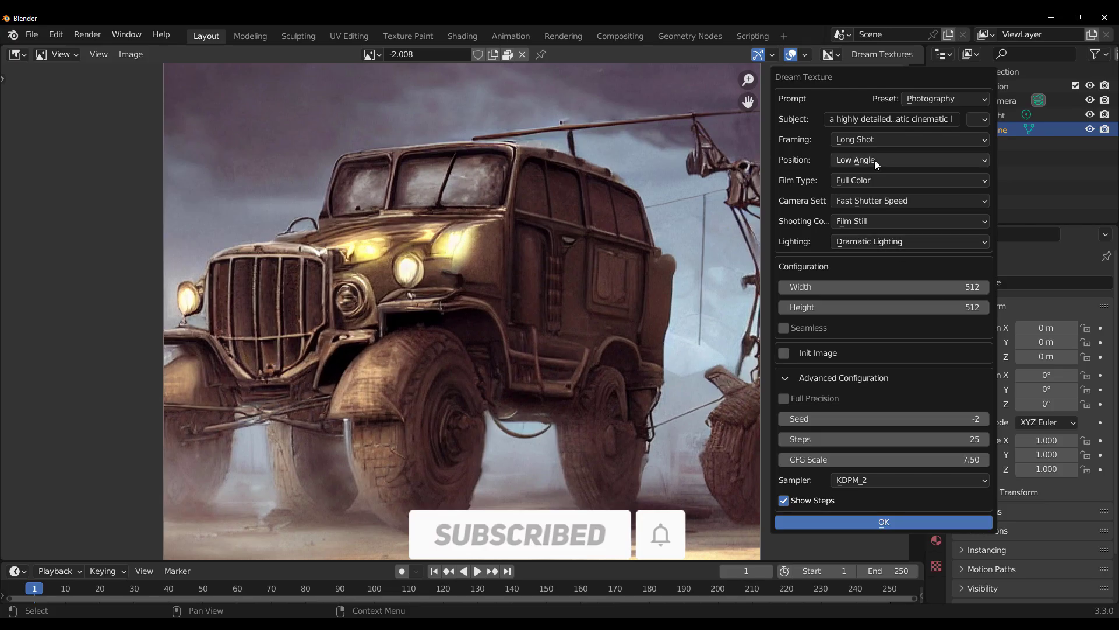
{"action": "left_click", "coordinate": [932, 100]}
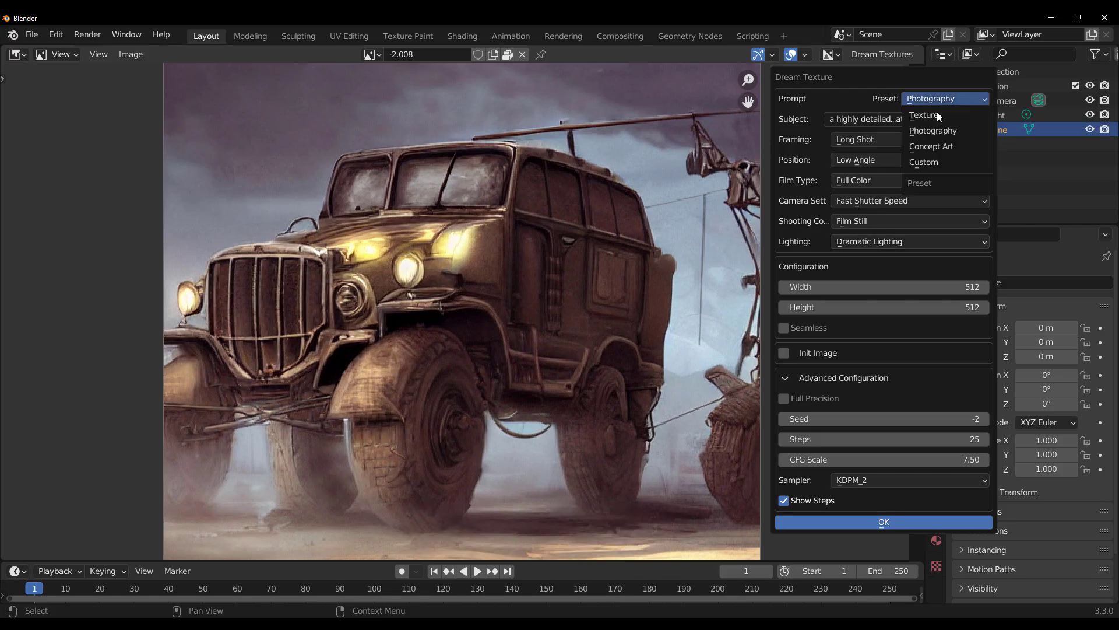
{"action": "left_click", "coordinate": [943, 147]}
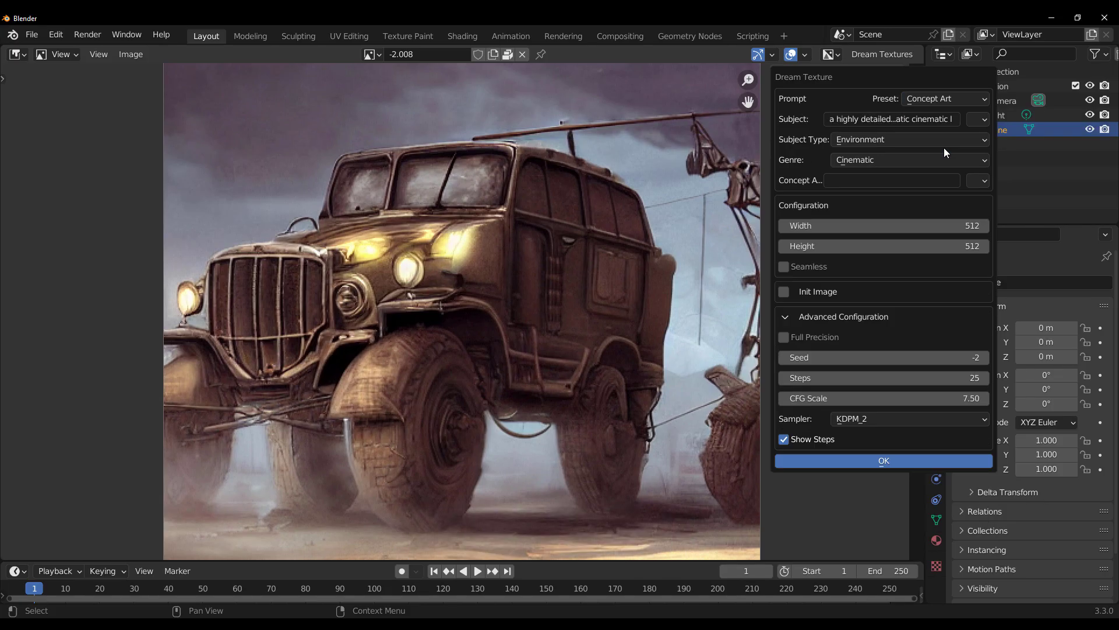
{"action": "left_click", "coordinate": [934, 100]}
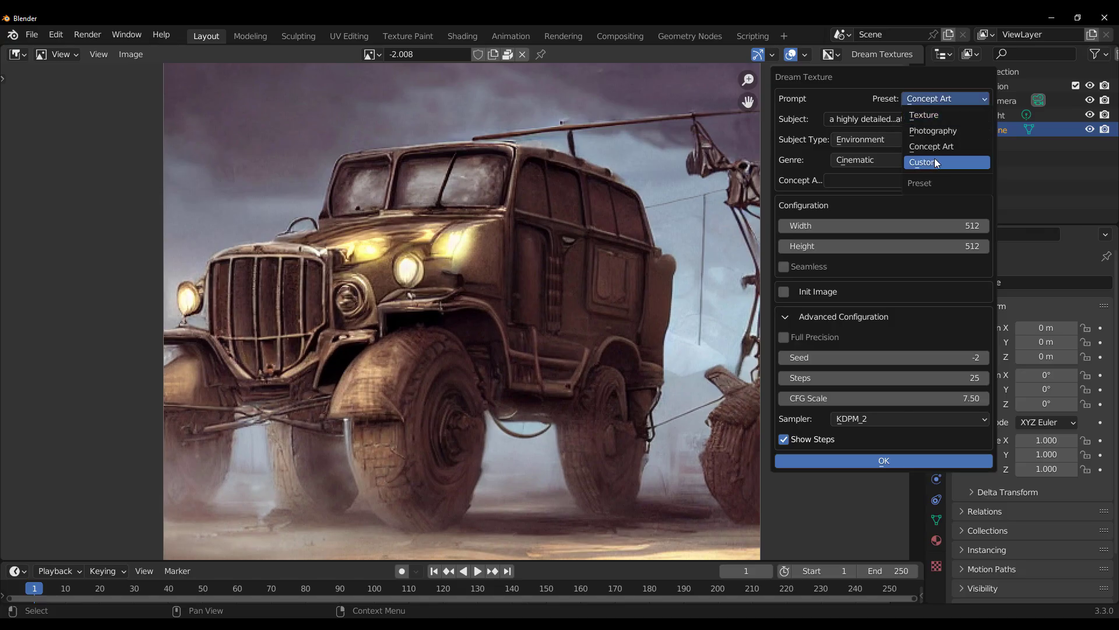
{"action": "left_click", "coordinate": [935, 162]}
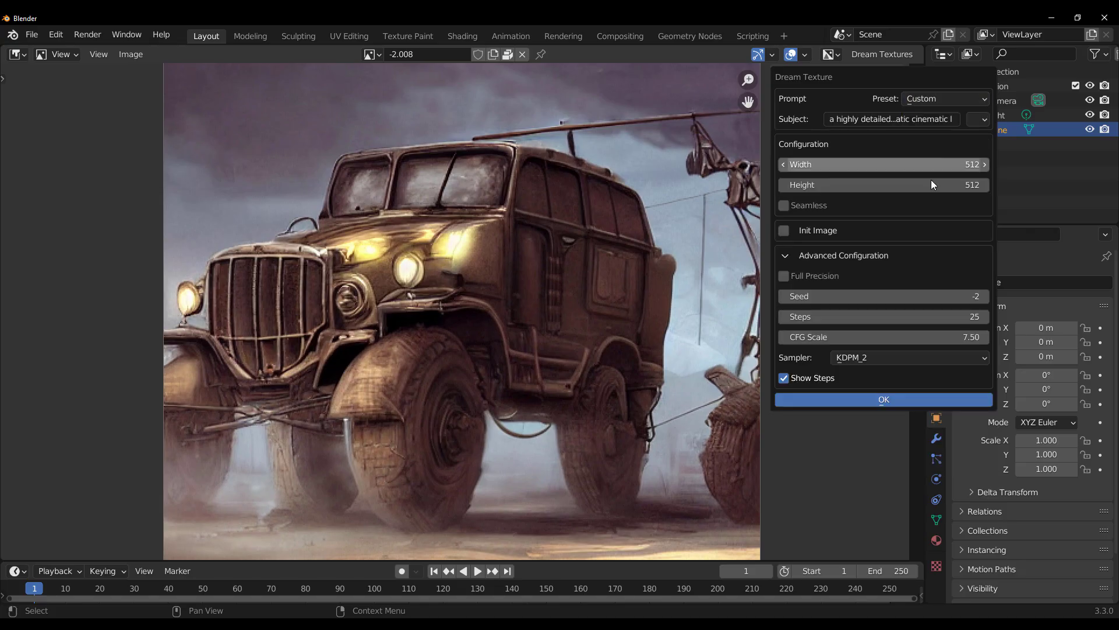
{"action": "left_click", "coordinate": [893, 359]}
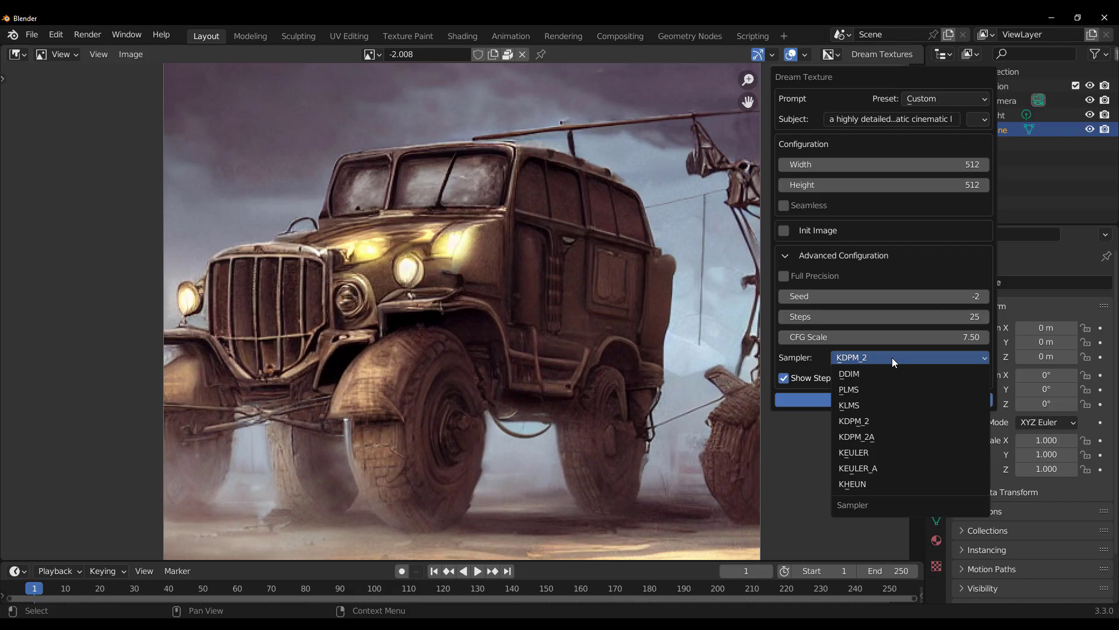
Step: Generate images with the DDIM sampler, then with KLMS
{"action": "left_click", "coordinate": [880, 374]}
{"action": "left_click", "coordinate": [879, 394]}
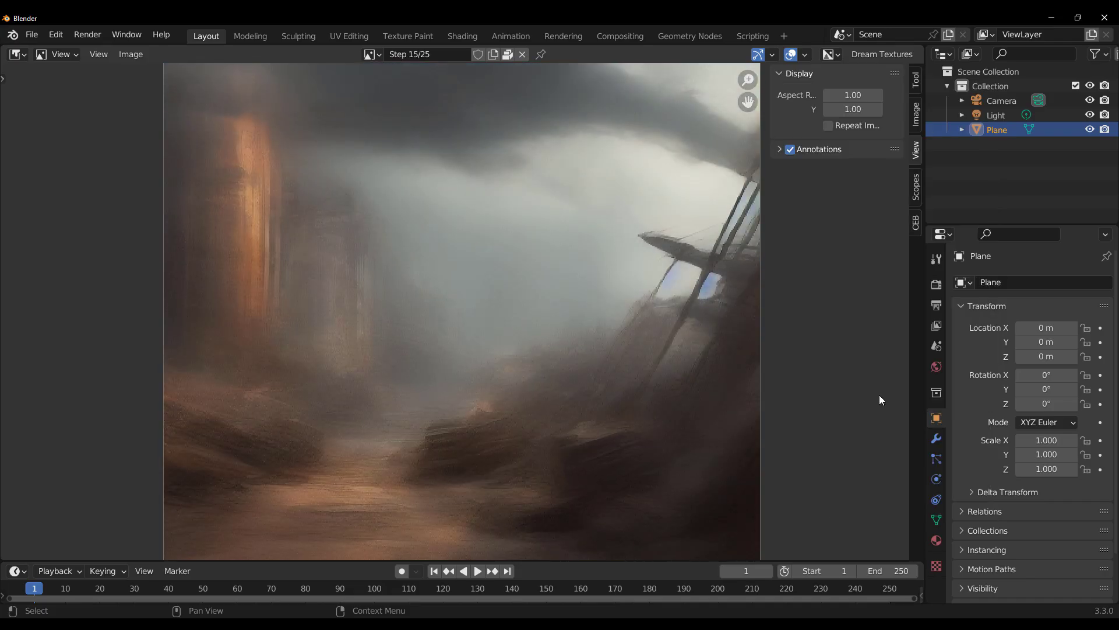
{"action": "left_click", "coordinate": [882, 53]}
{"action": "left_click", "coordinate": [892, 357]}
{"action": "left_click", "coordinate": [895, 383]}
{"action": "left_click", "coordinate": [879, 394]}
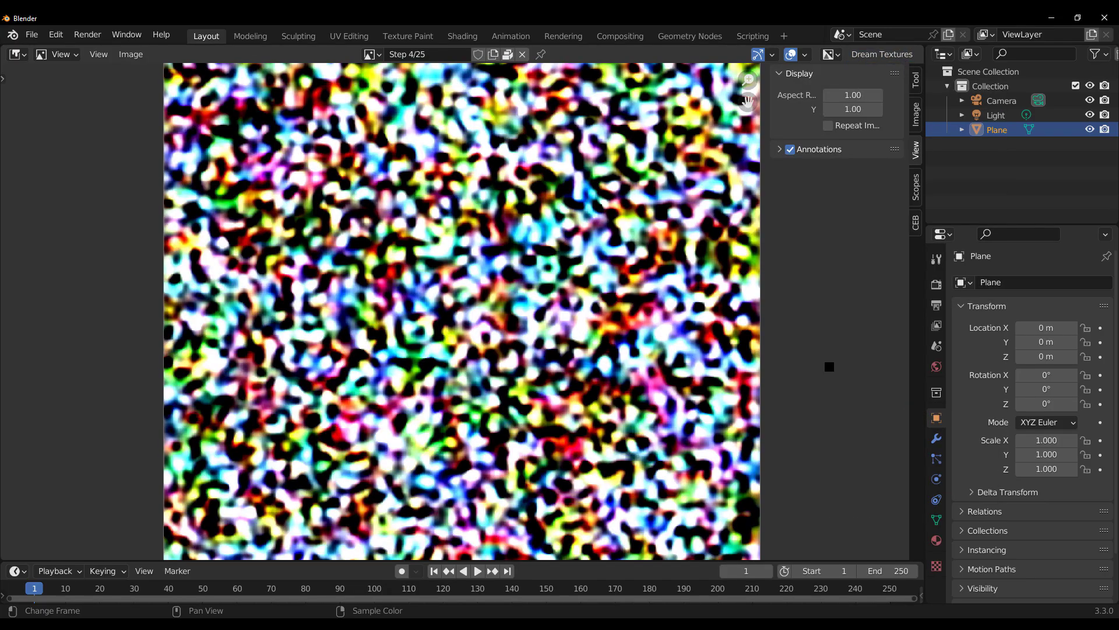
{"action": "left_click", "coordinate": [882, 54]}
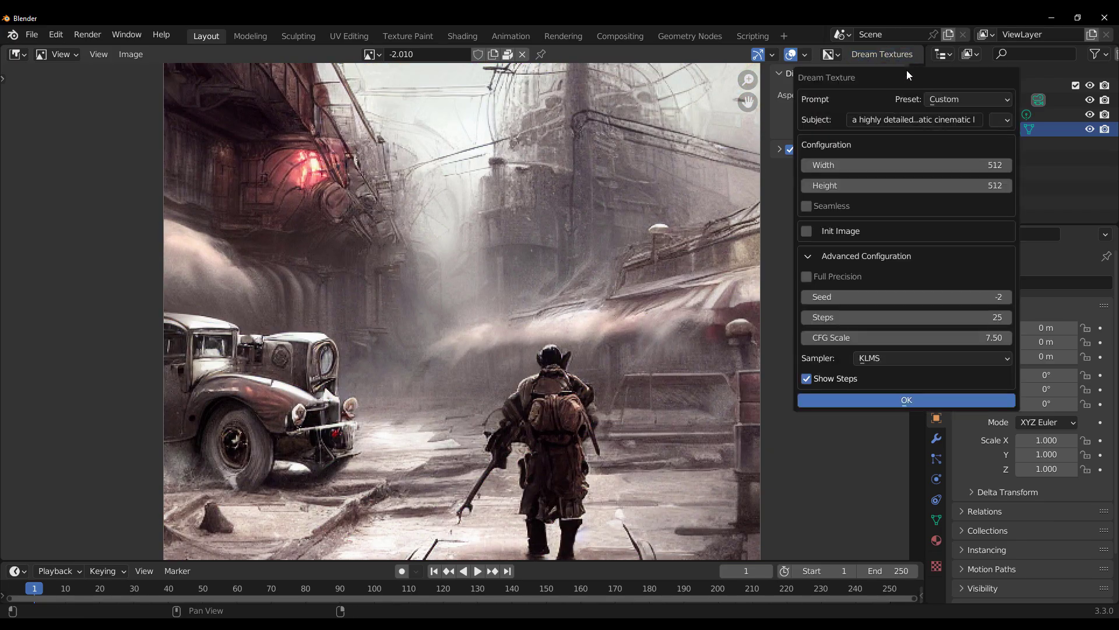
{"action": "left_click", "coordinate": [947, 99]}
{"action": "key", "text": "Return"}
Step: Set the seed to -2 and generate another image
{"action": "left_click", "coordinate": [882, 54]}
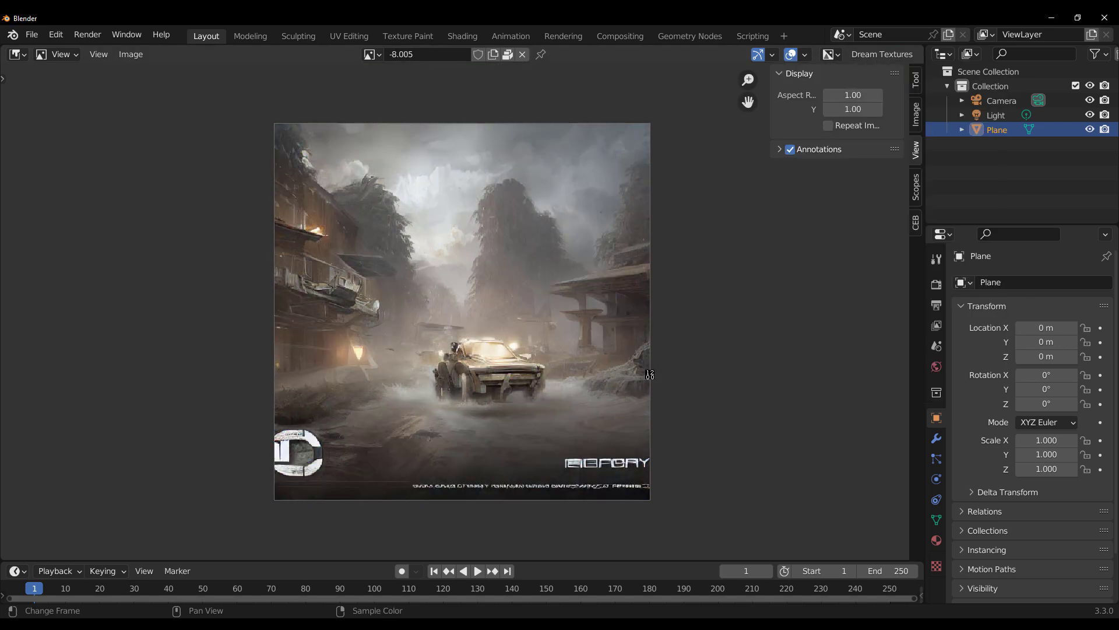
{"action": "left_click", "coordinate": [935, 292]}
{"action": "type", "text": "-2"}
{"action": "key", "text": "Return"}
{"action": "key", "text": "Return"}
{"action": "left_click", "coordinate": [882, 54]}
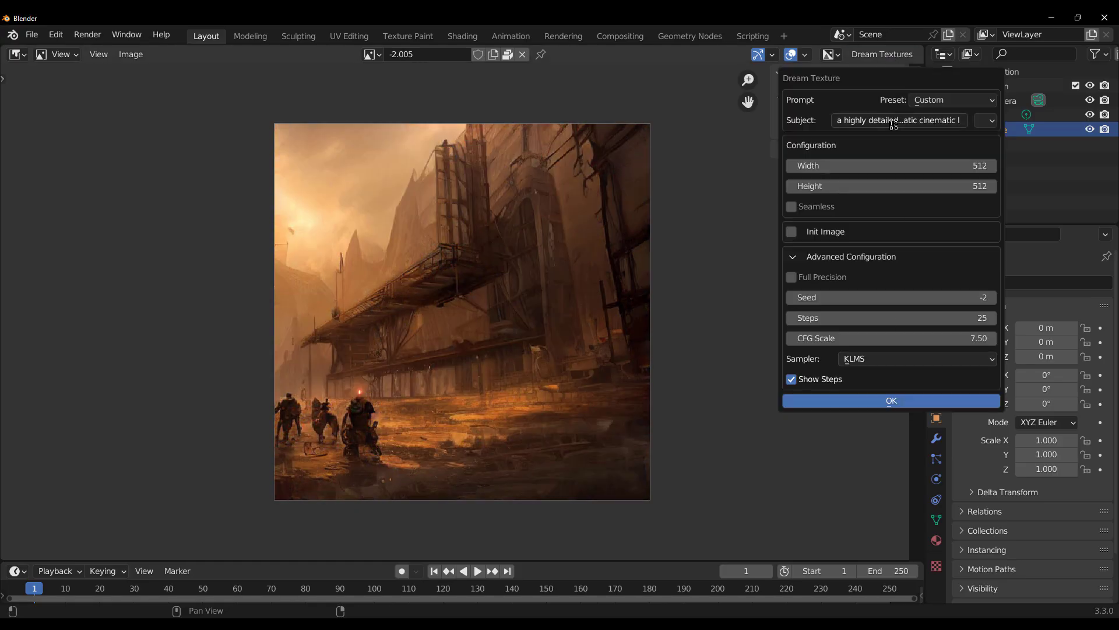
{"action": "left_click", "coordinate": [870, 400]}
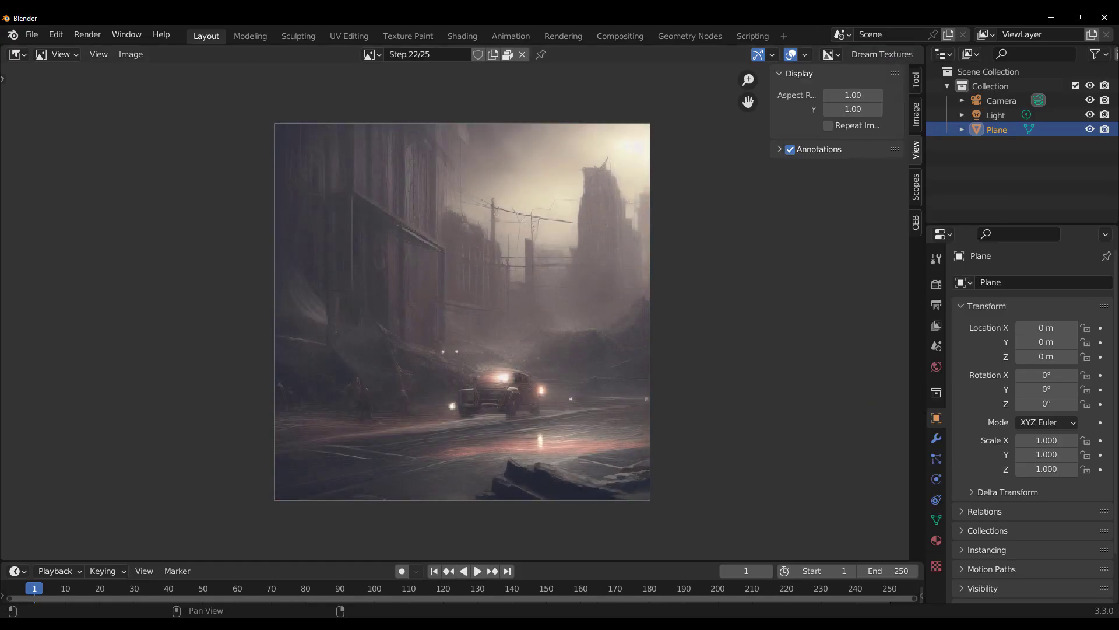
Step: Regenerate once more, then generate with the KDPM_2 sampler
{"action": "left_click", "coordinate": [881, 53]}
{"action": "left_click", "coordinate": [910, 70]}
{"action": "key", "text": "Return"}
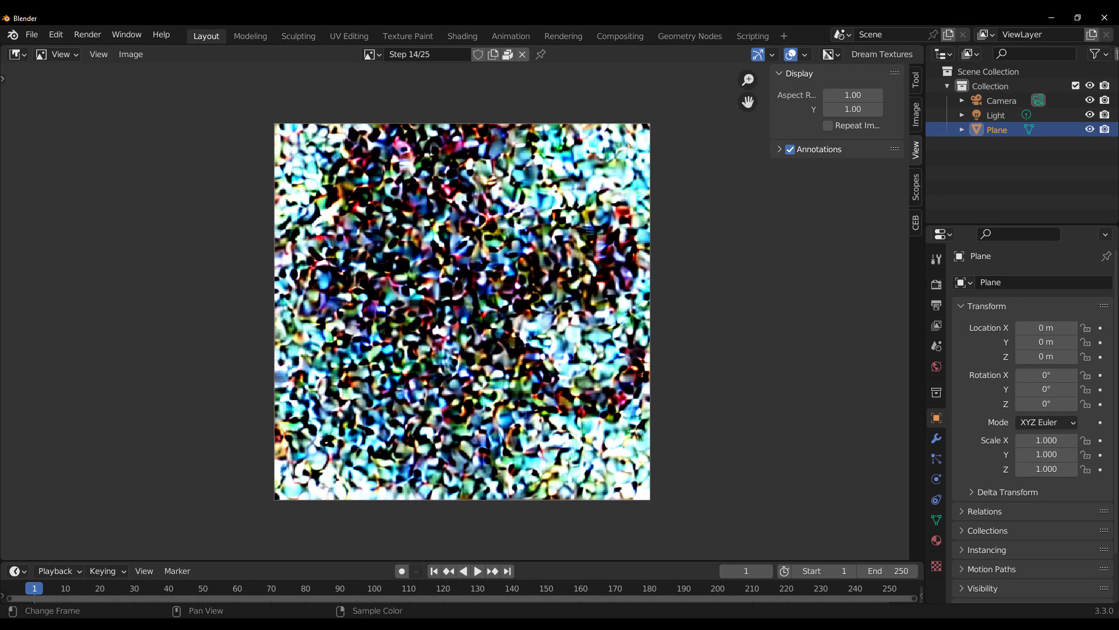
{"action": "left_click", "coordinate": [882, 53]}
{"action": "left_click", "coordinate": [909, 70]}
{"action": "left_click", "coordinate": [874, 356]}
{"action": "left_click", "coordinate": [860, 419]}
{"action": "key", "text": "Return"}
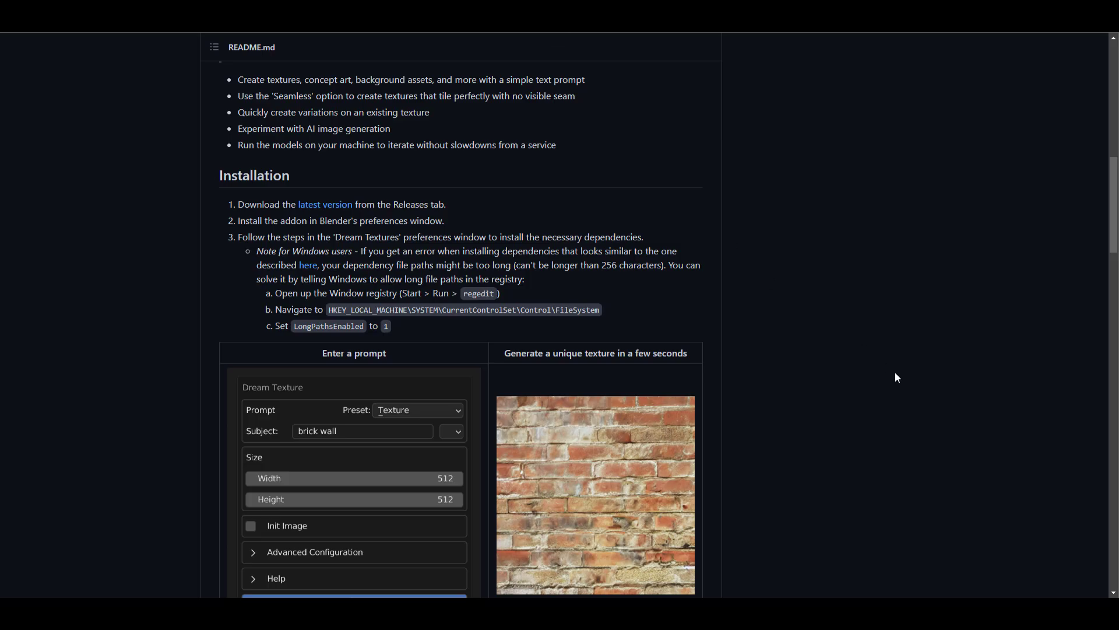
Step: Scroll up from the README to the top of the dream-textures repository page
{"action": "scroll", "coordinate": [899, 379], "scroll_direction": "up", "scroll_amount": 15}
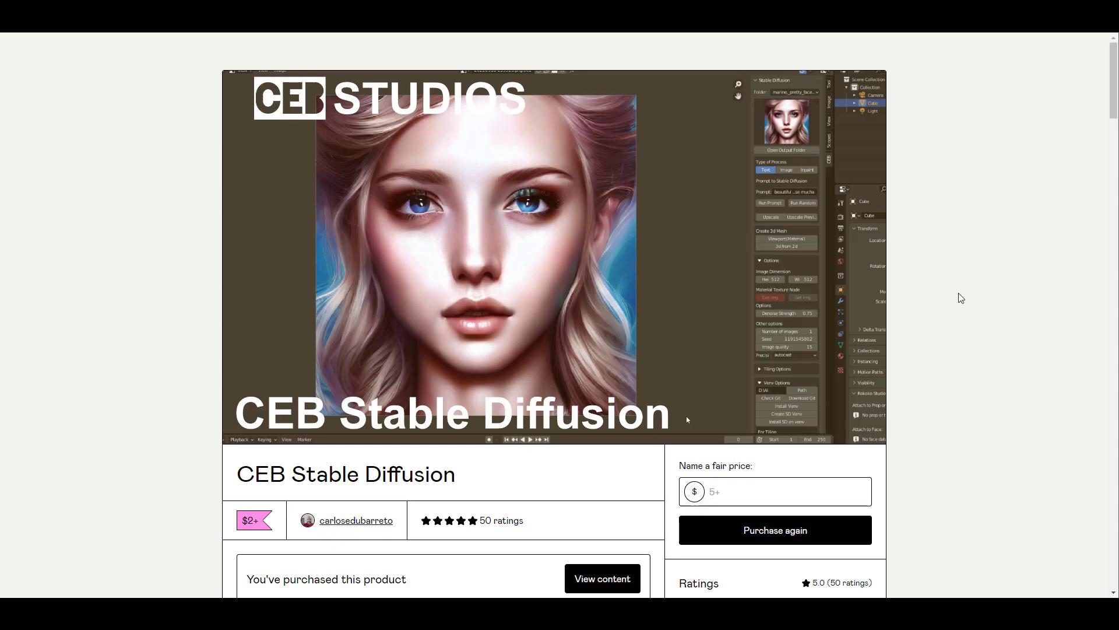
Step: Open the CEB Stable Diffusion Gumroad page and highlight the free download code
{"action": "middle_click", "coordinate": [962, 331]}
{"action": "scroll", "coordinate": [963, 331], "scroll_direction": "down", "scroll_amount": 6}
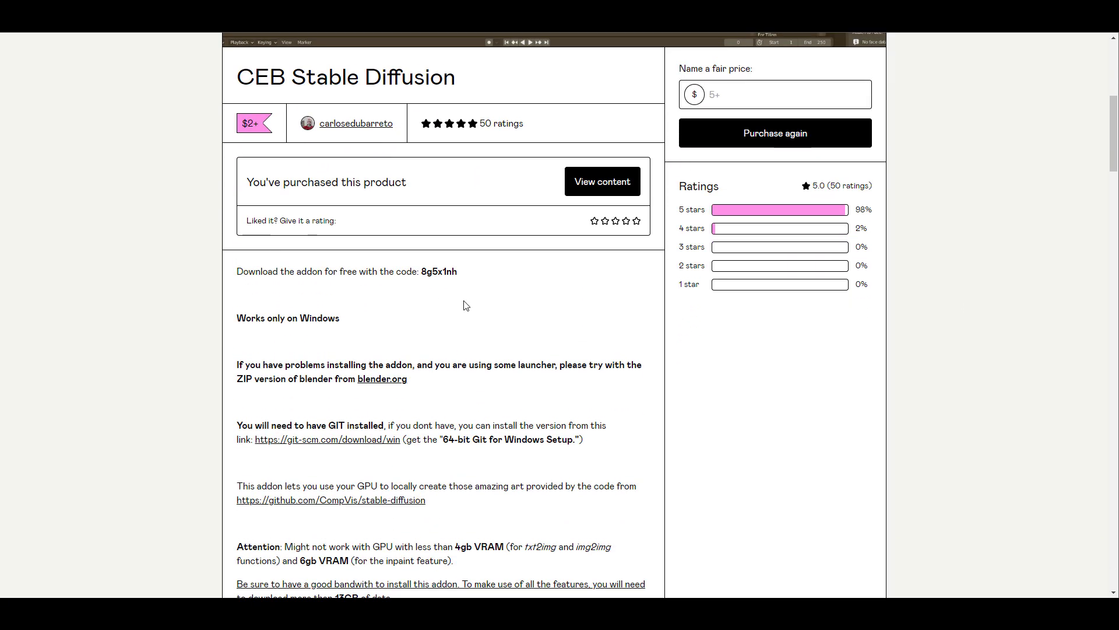
{"action": "left_click_drag", "start_coordinate": [418, 272], "coordinate": [472, 276]}
{"action": "scroll", "coordinate": [629, 364], "scroll_direction": "up", "scroll_amount": 4}
{"action": "scroll", "coordinate": [629, 364], "scroll_direction": "up", "scroll_amount": 3}
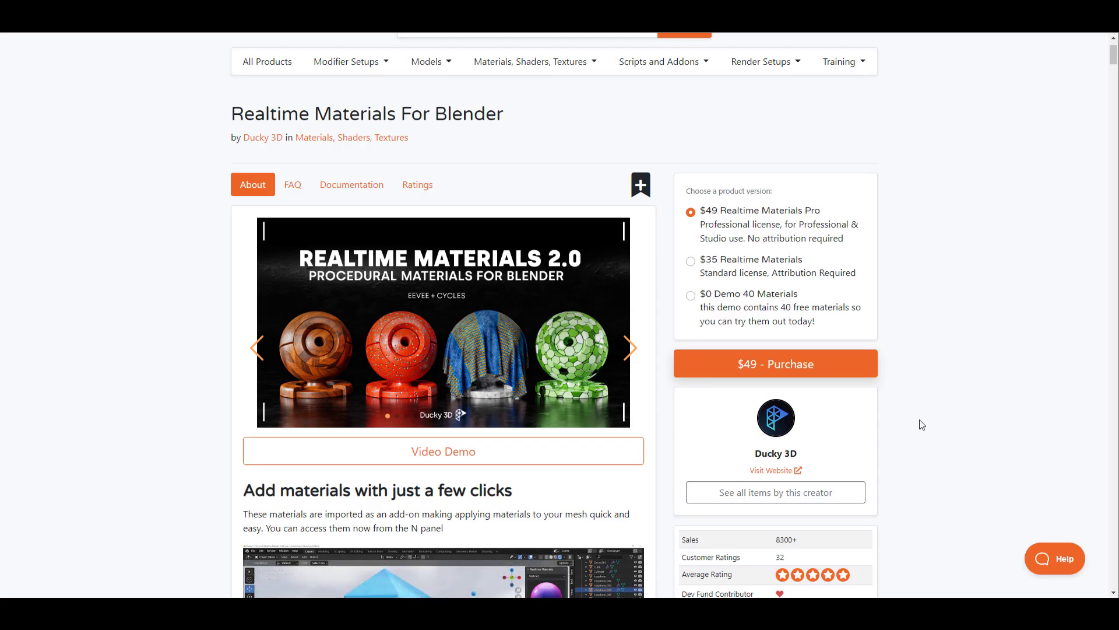
{"action": "scroll", "coordinate": [726, 236], "scroll_direction": "up", "scroll_amount": 2}
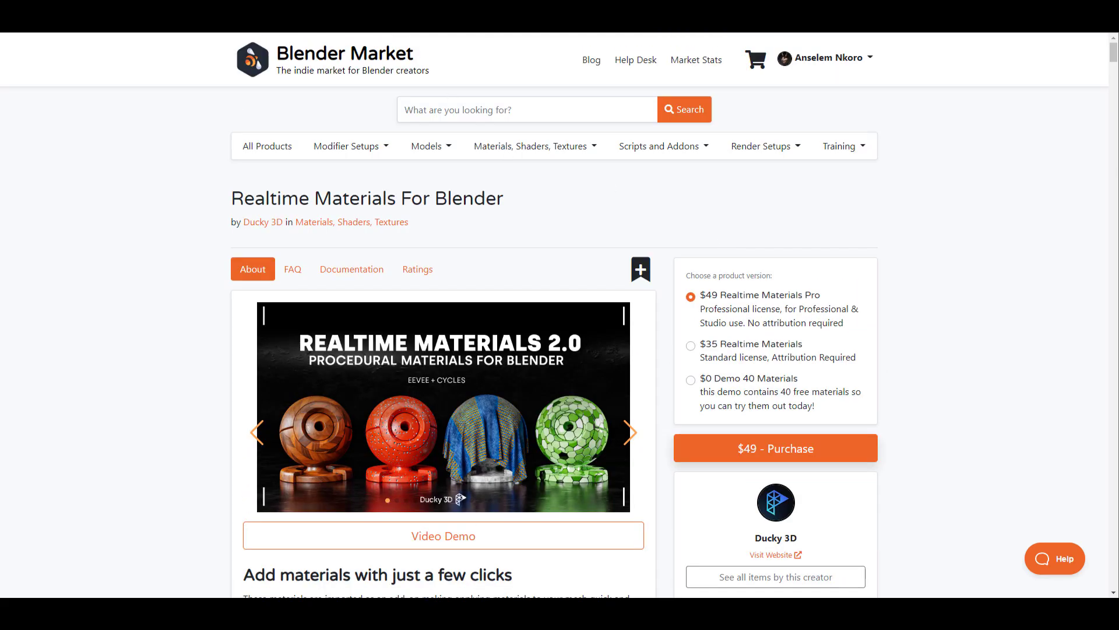